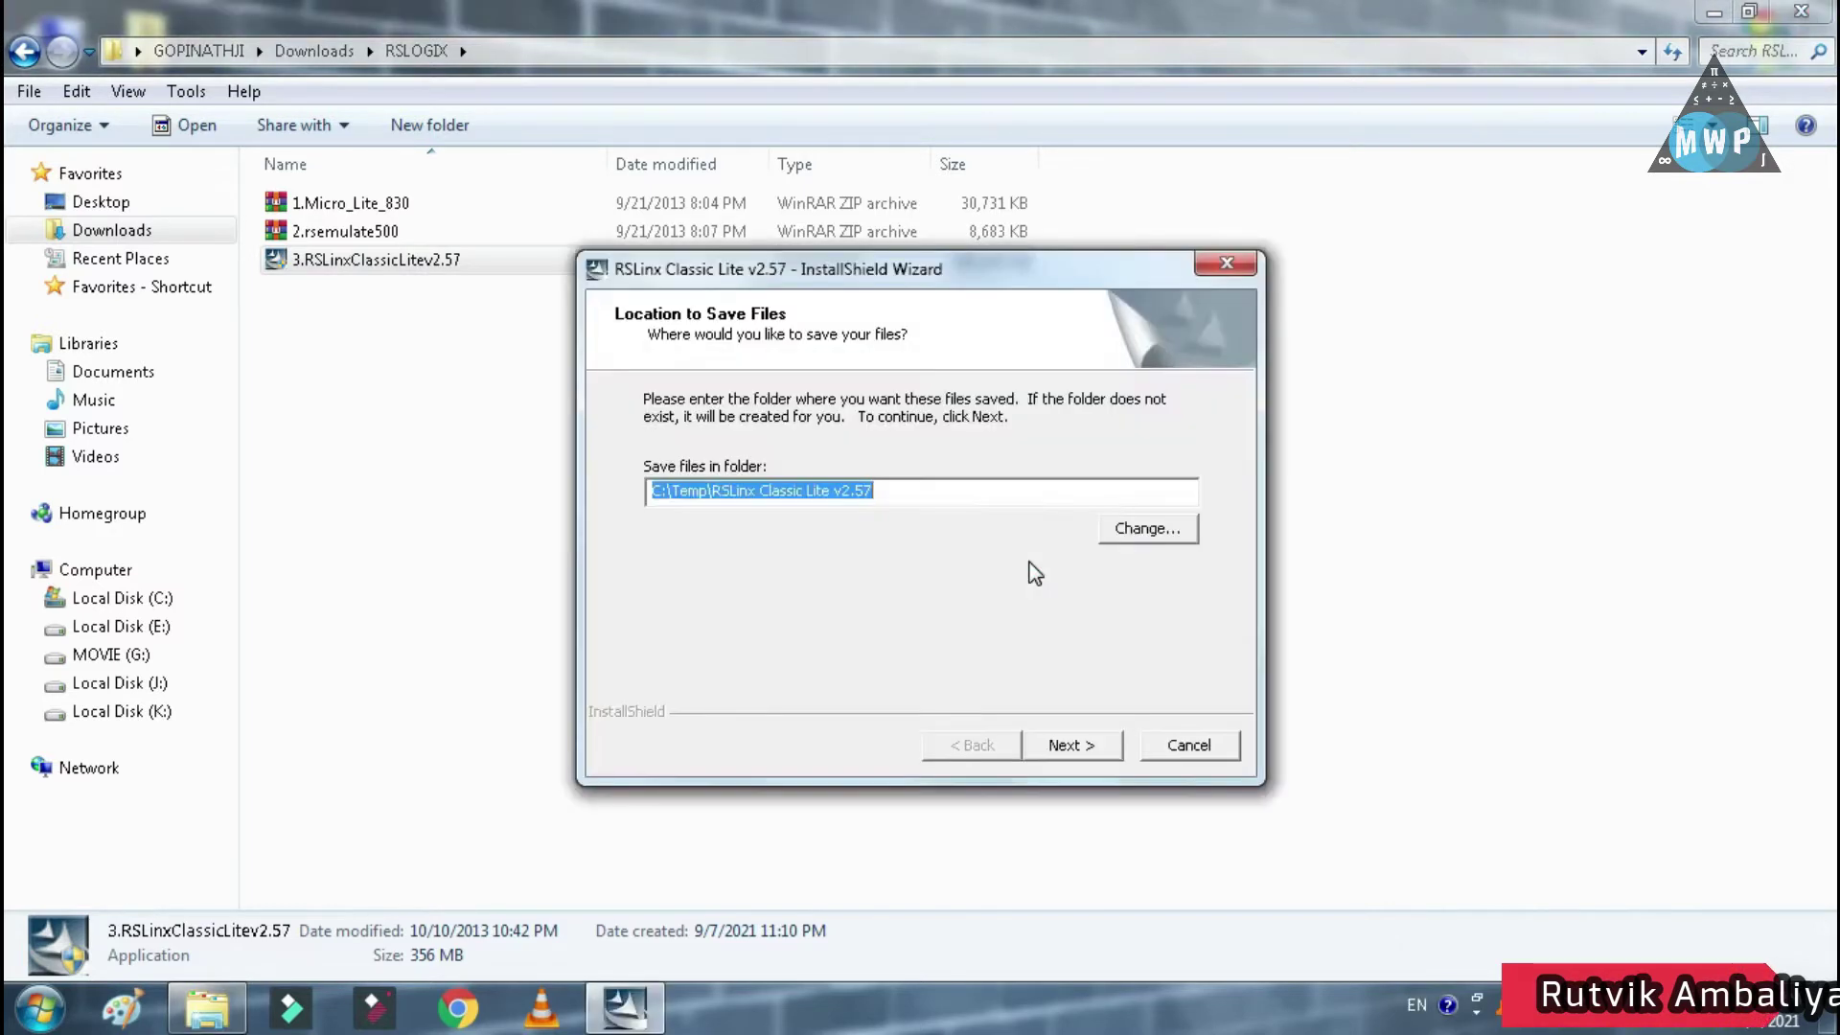
- Extract the RSLinx Classic Lite setup files to C:\Temp\RSLinx Classic Lite v2.57 and accept the installer's license agreement
left_click(1071, 746)
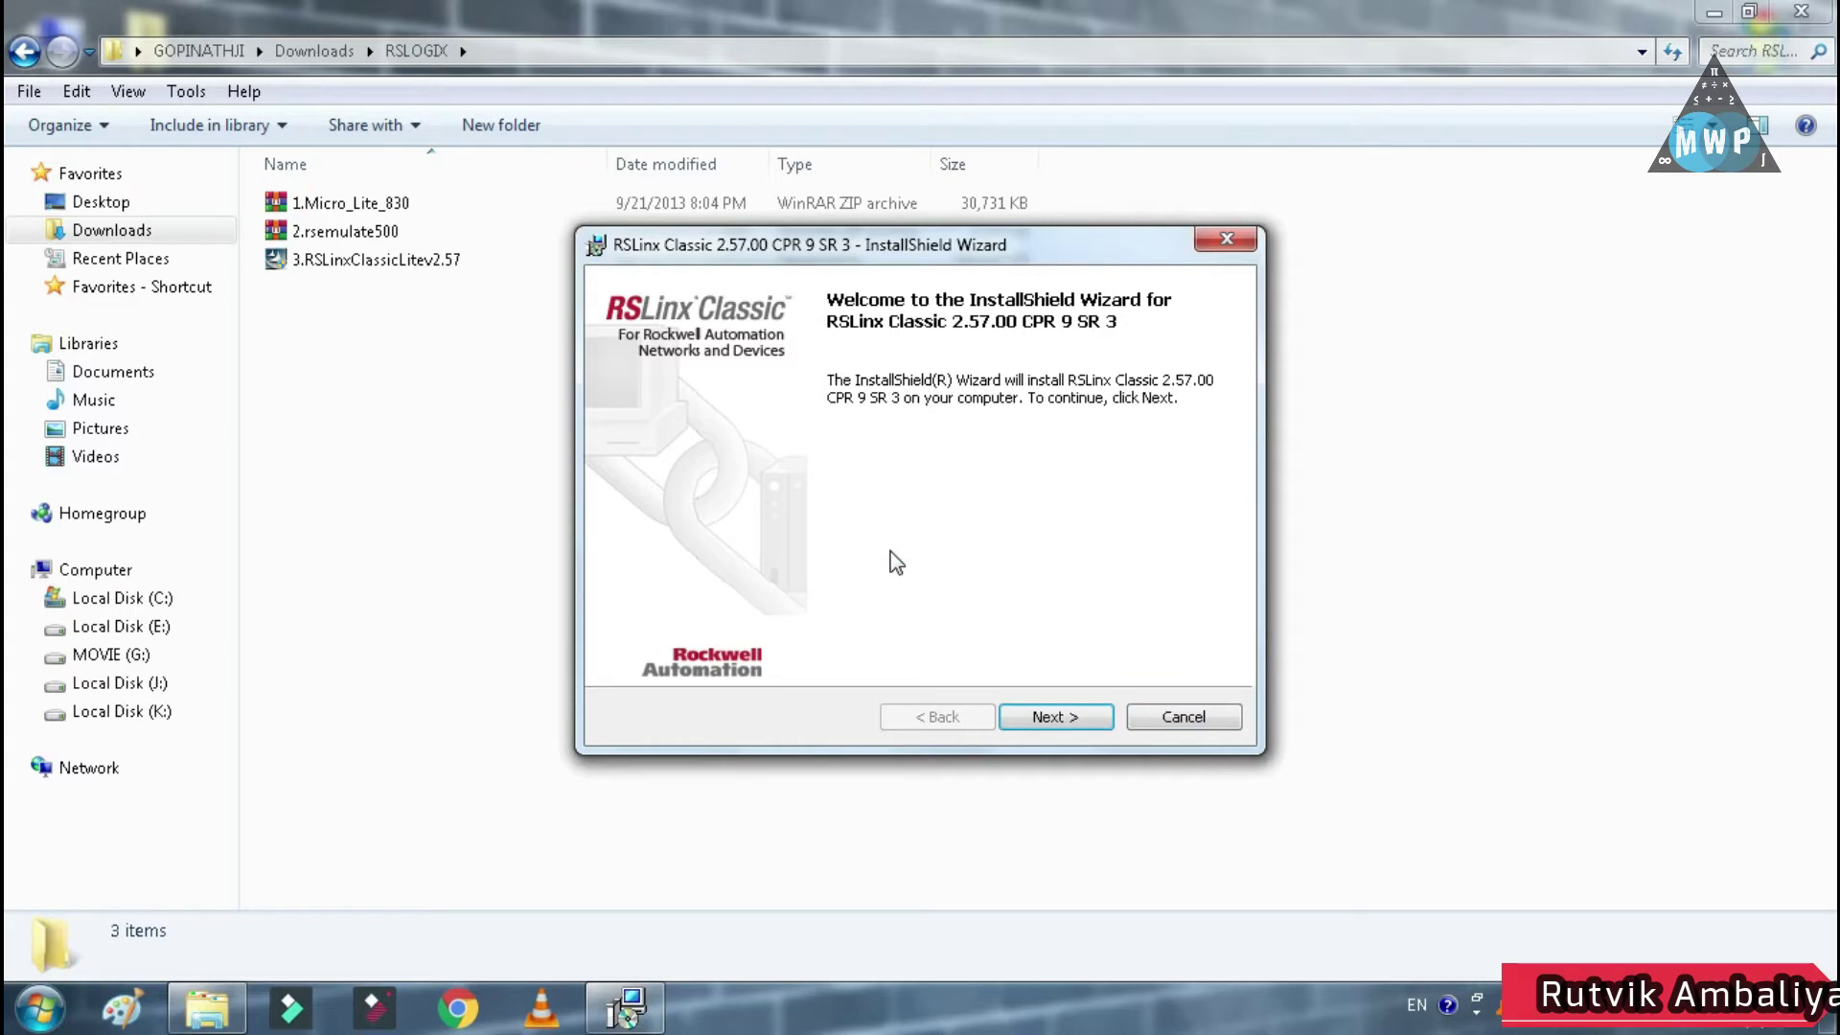
left_click(1051, 723)
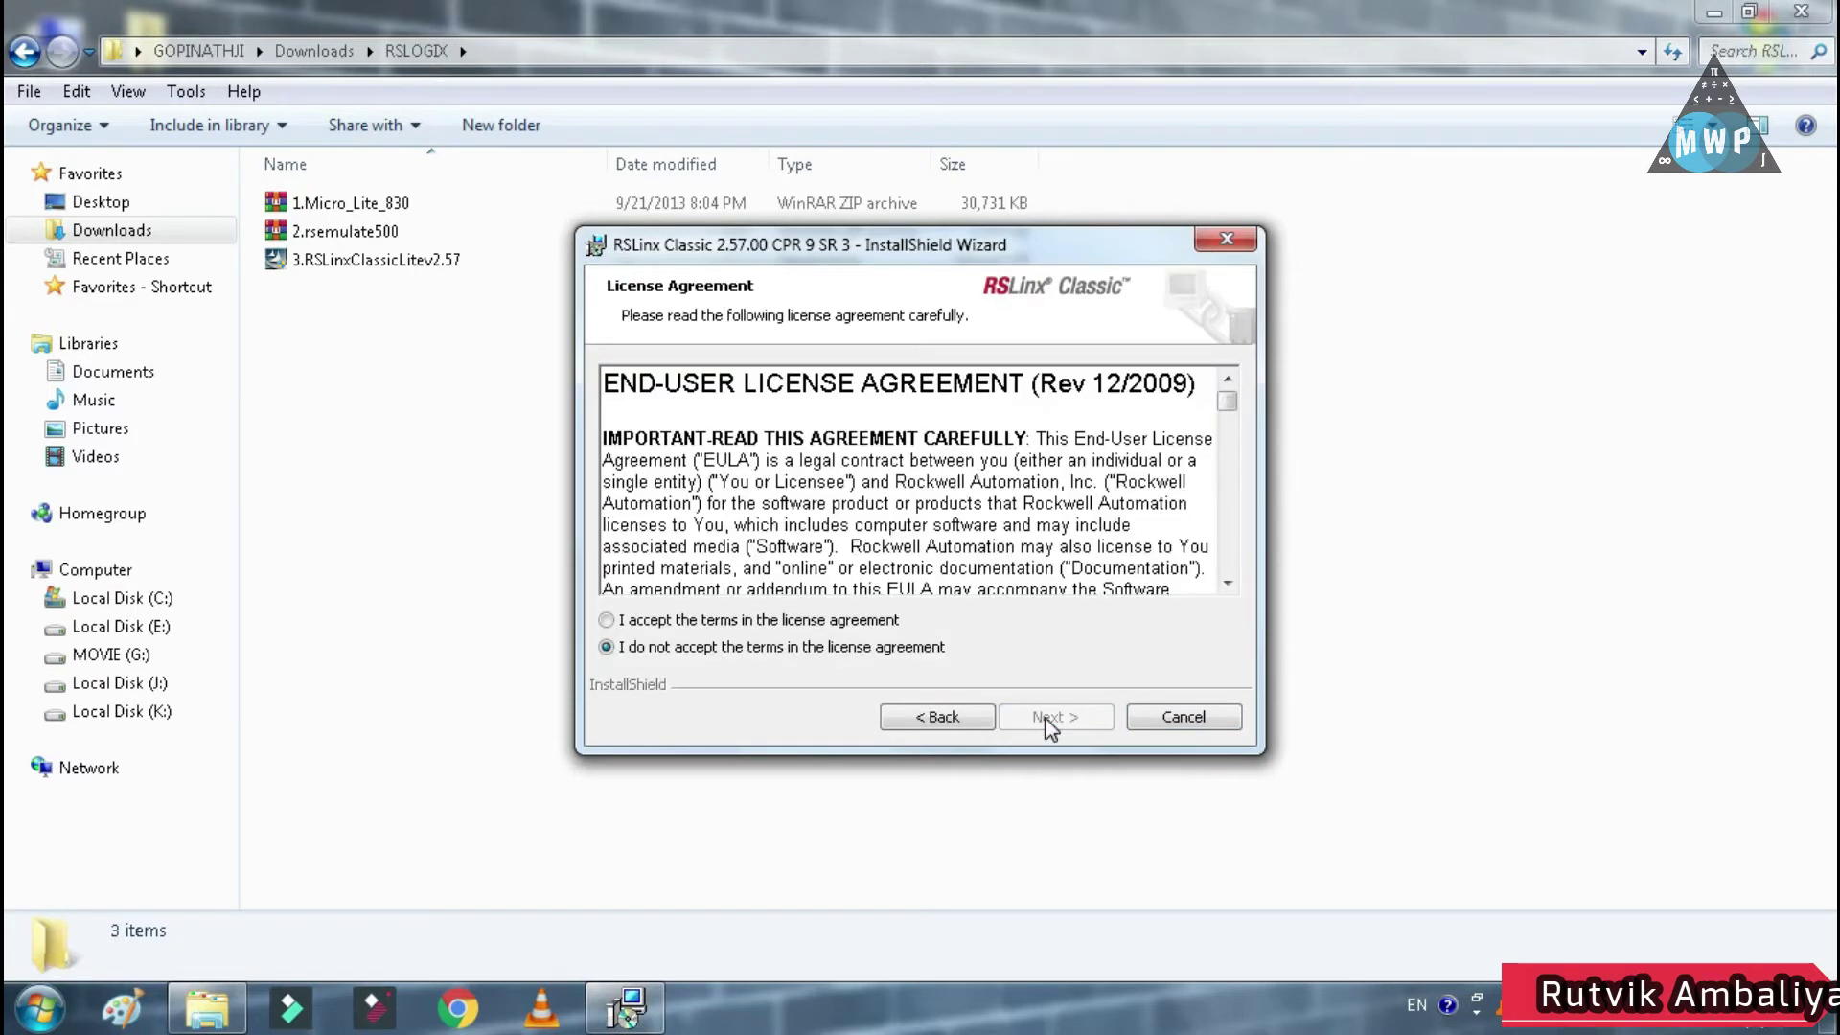
left_click(606, 620)
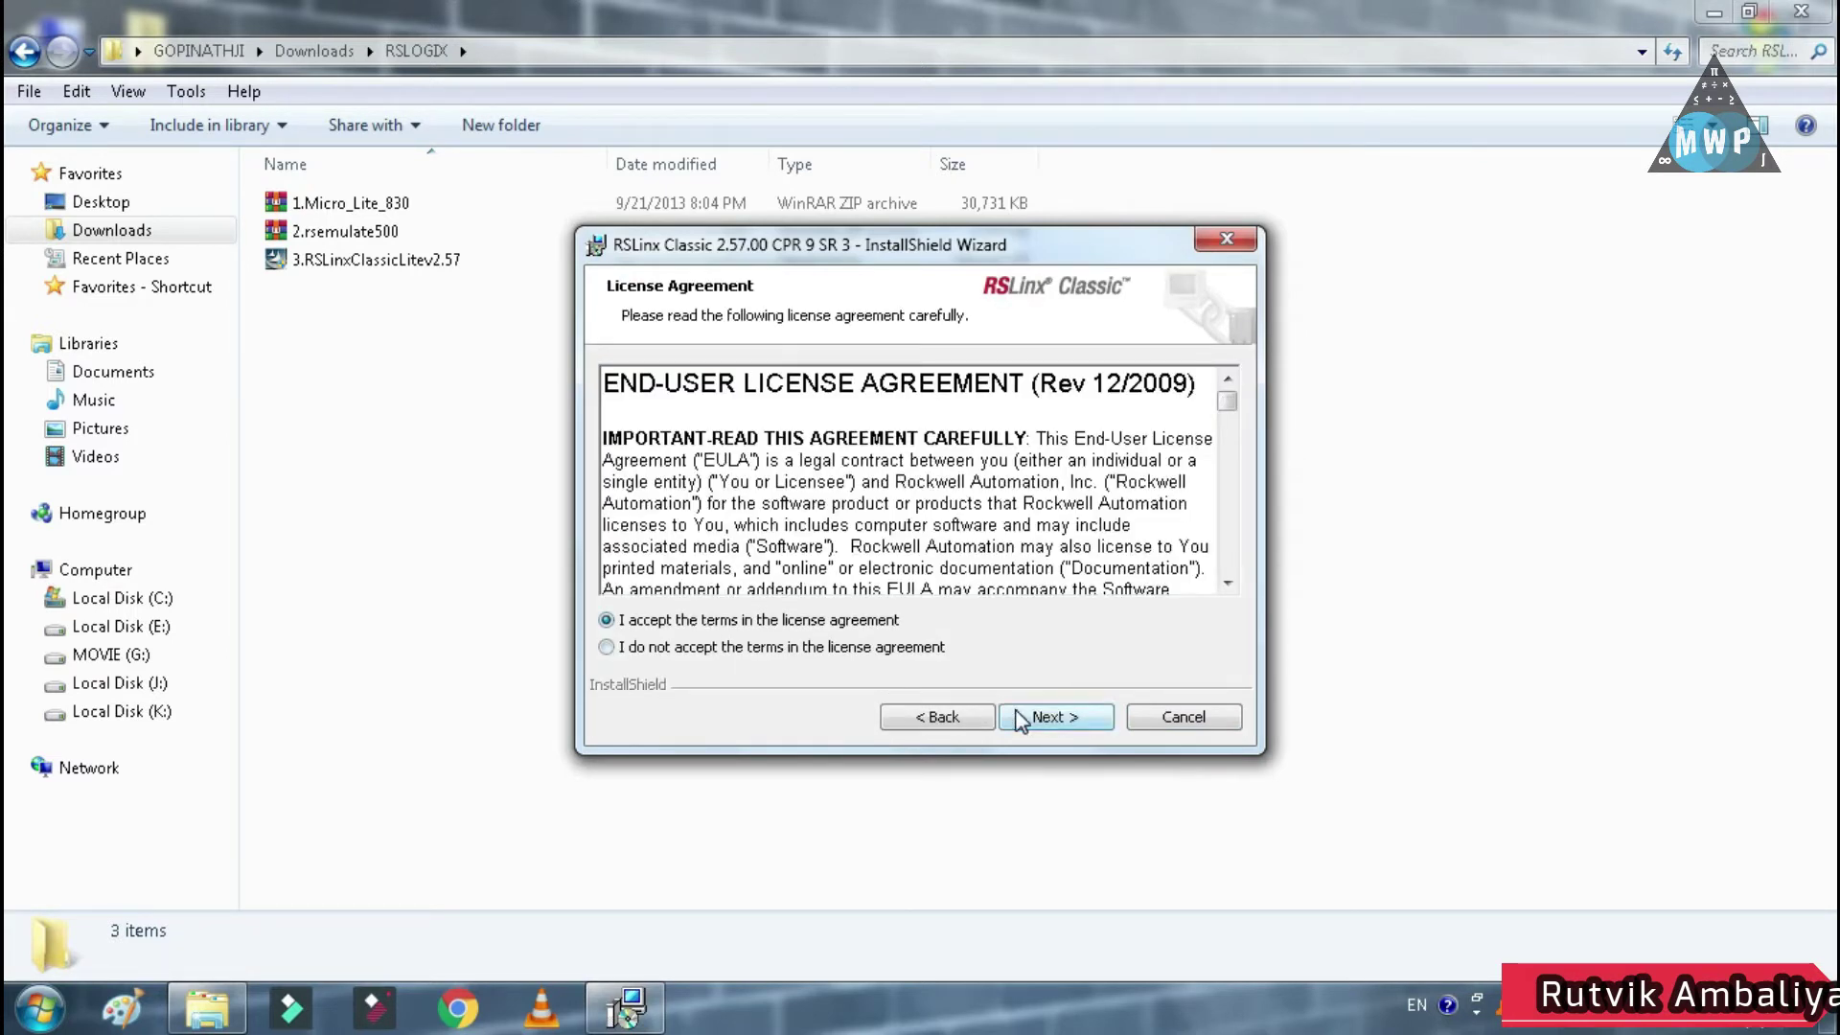
left_click(1016, 715)
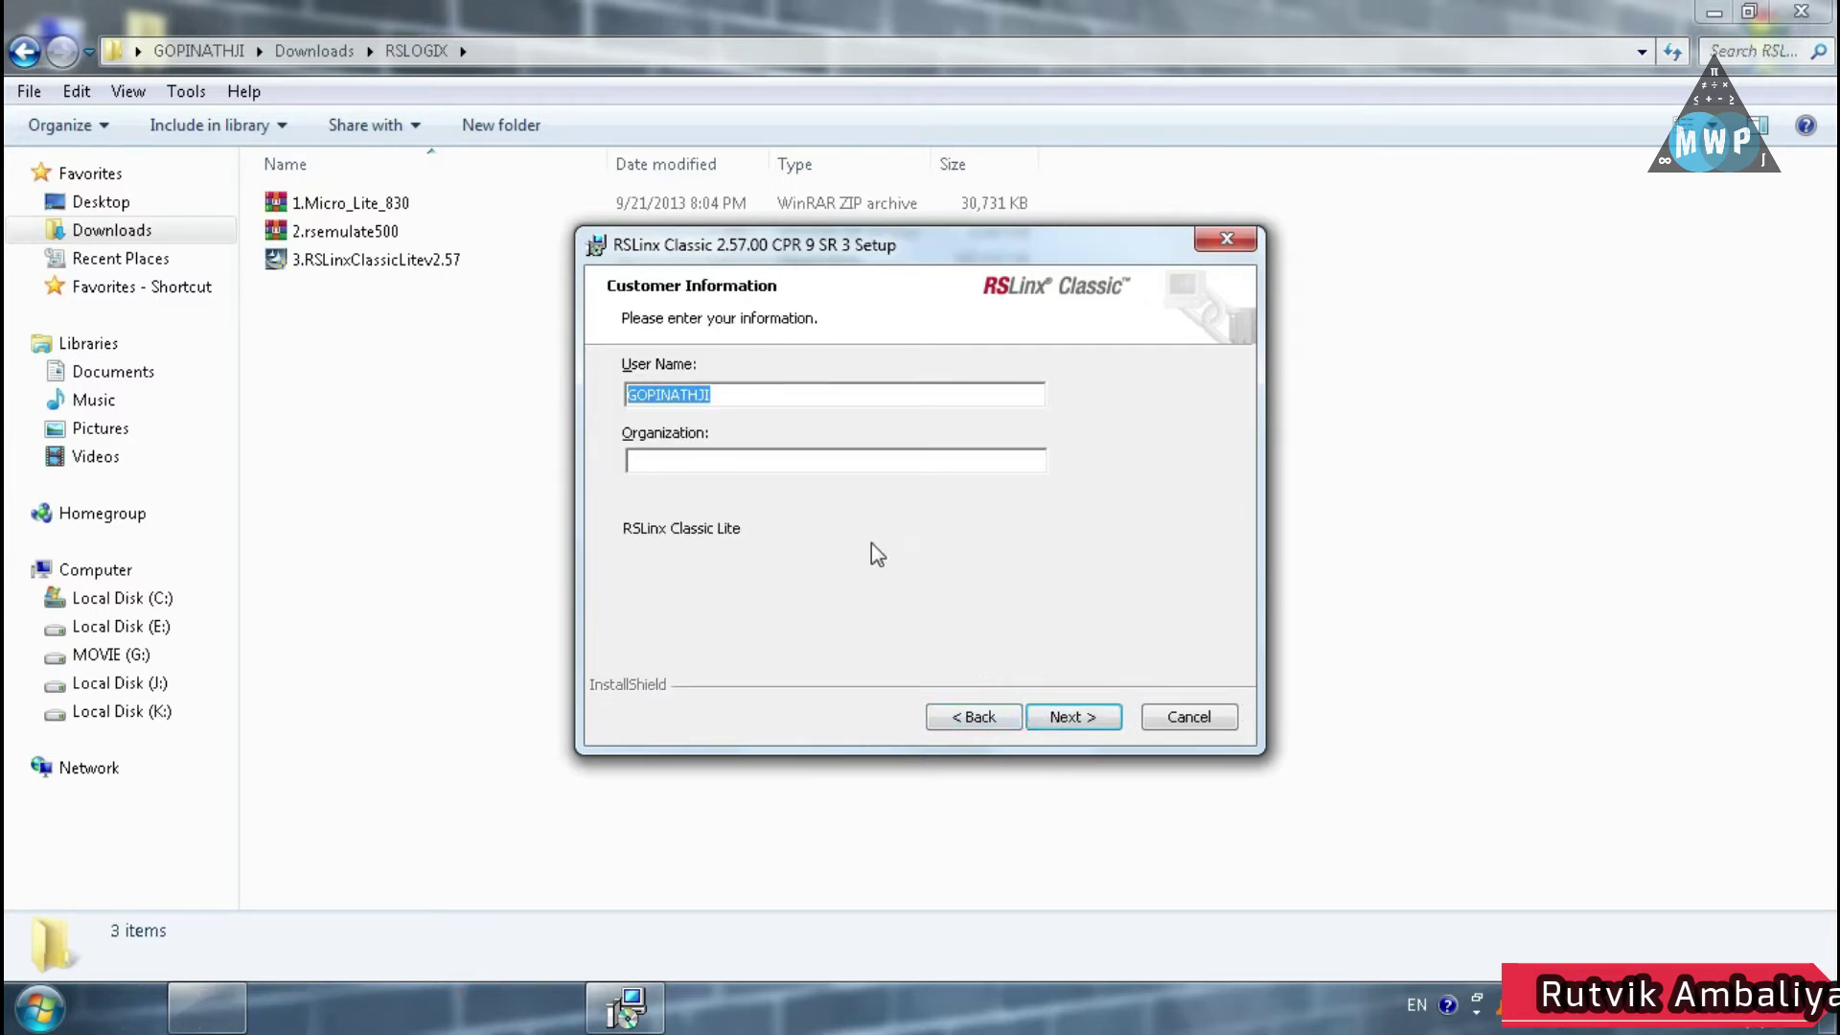
- Install RSLinx Classic with the prefilled customer information and the default feature selection, and finish the wizard
left_click(821, 396)
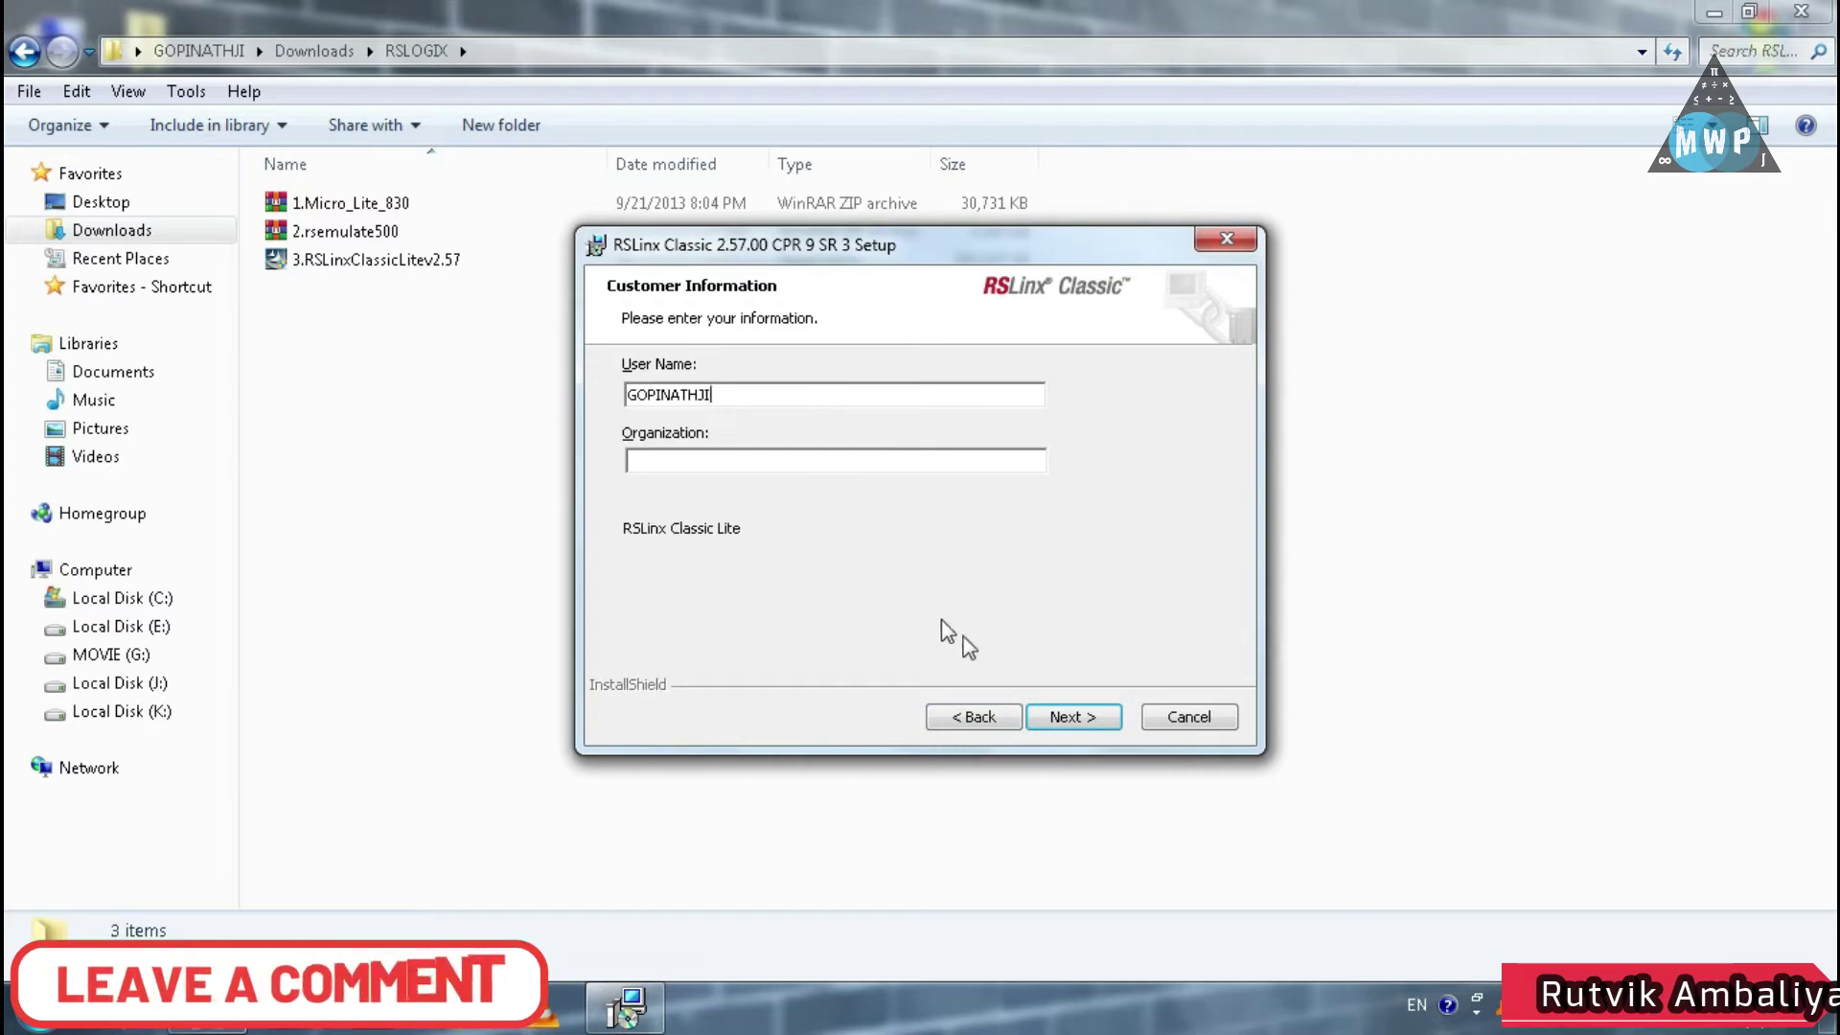
left_click(1061, 719)
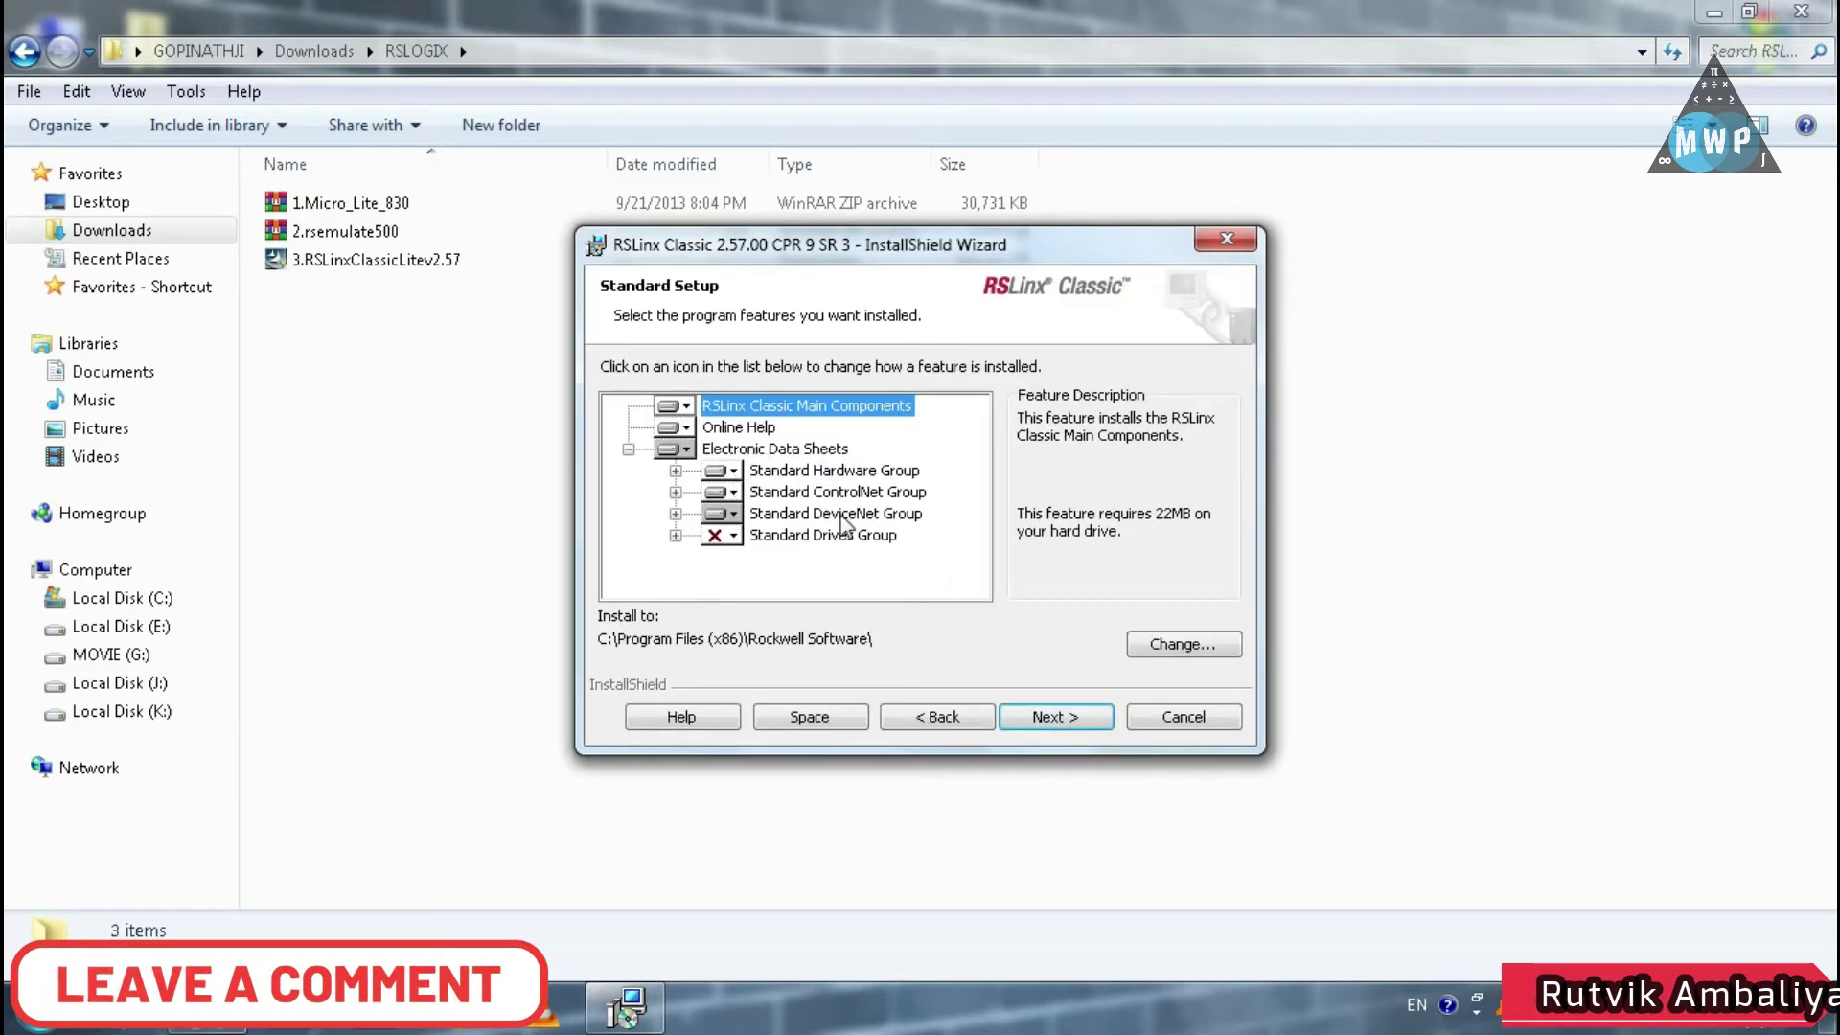
left_click(843, 534)
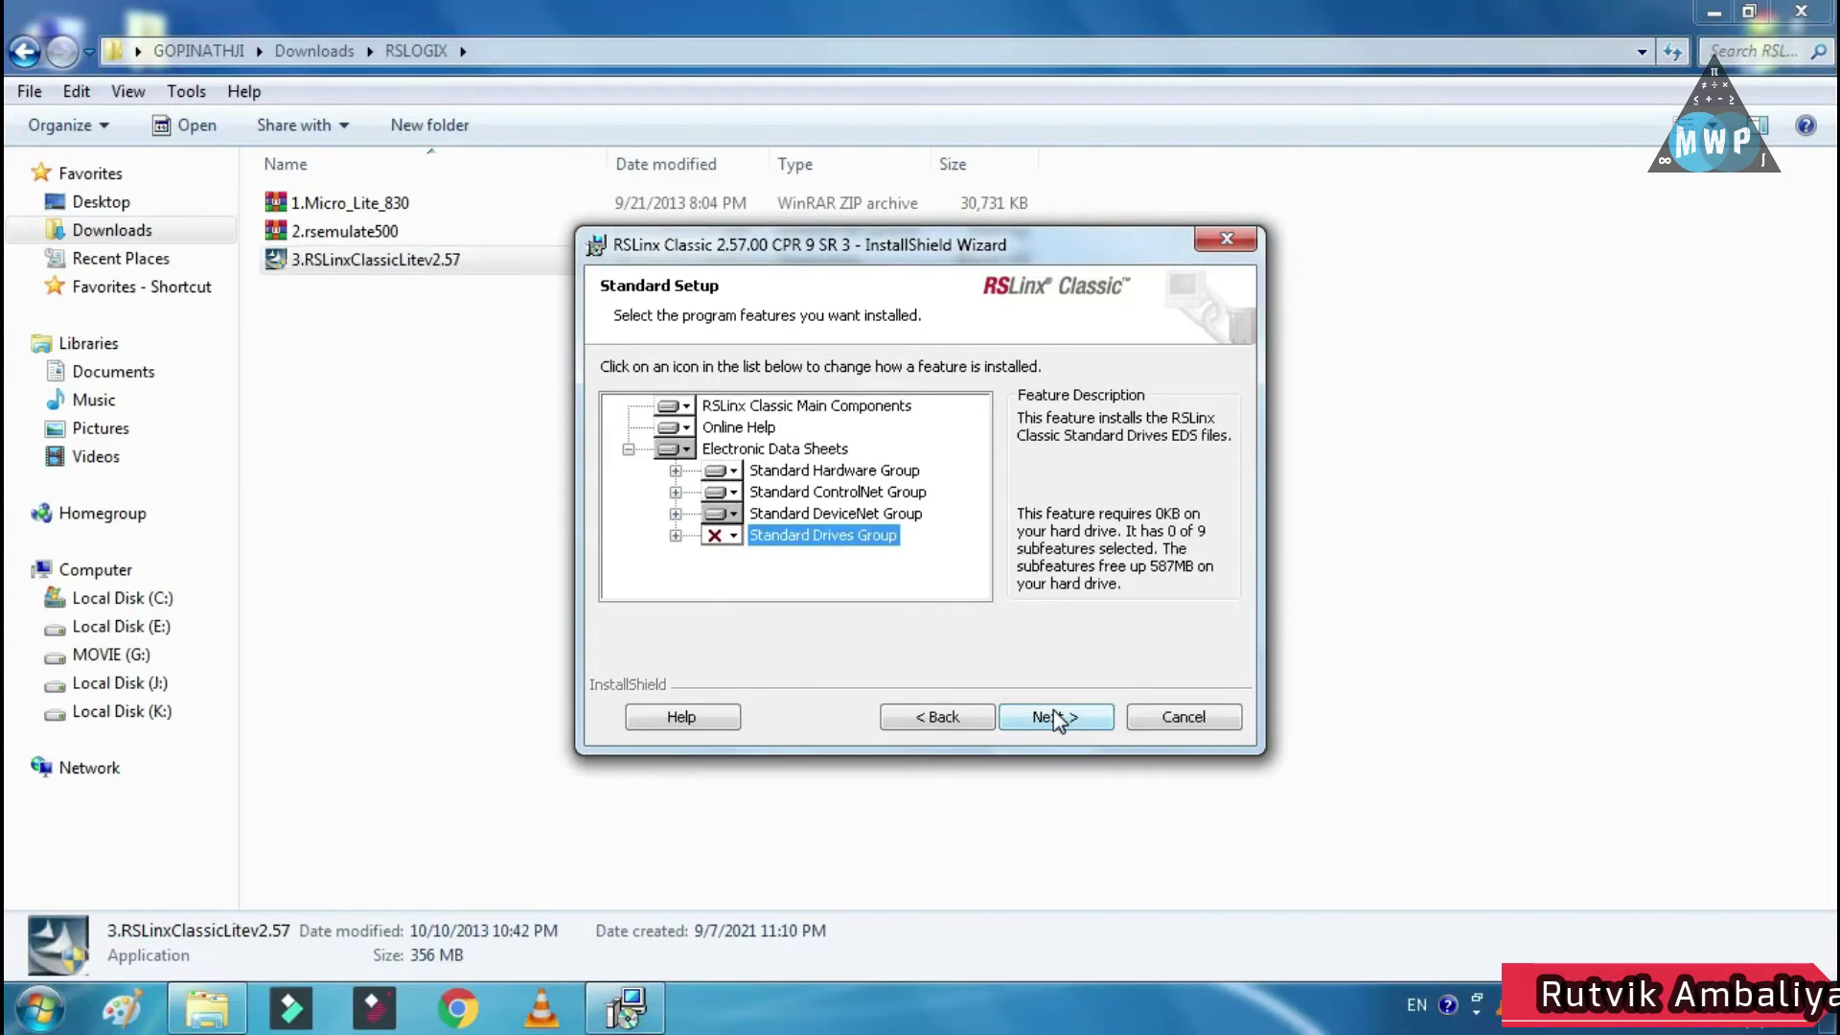
left_click(796, 515)
left_click(800, 537)
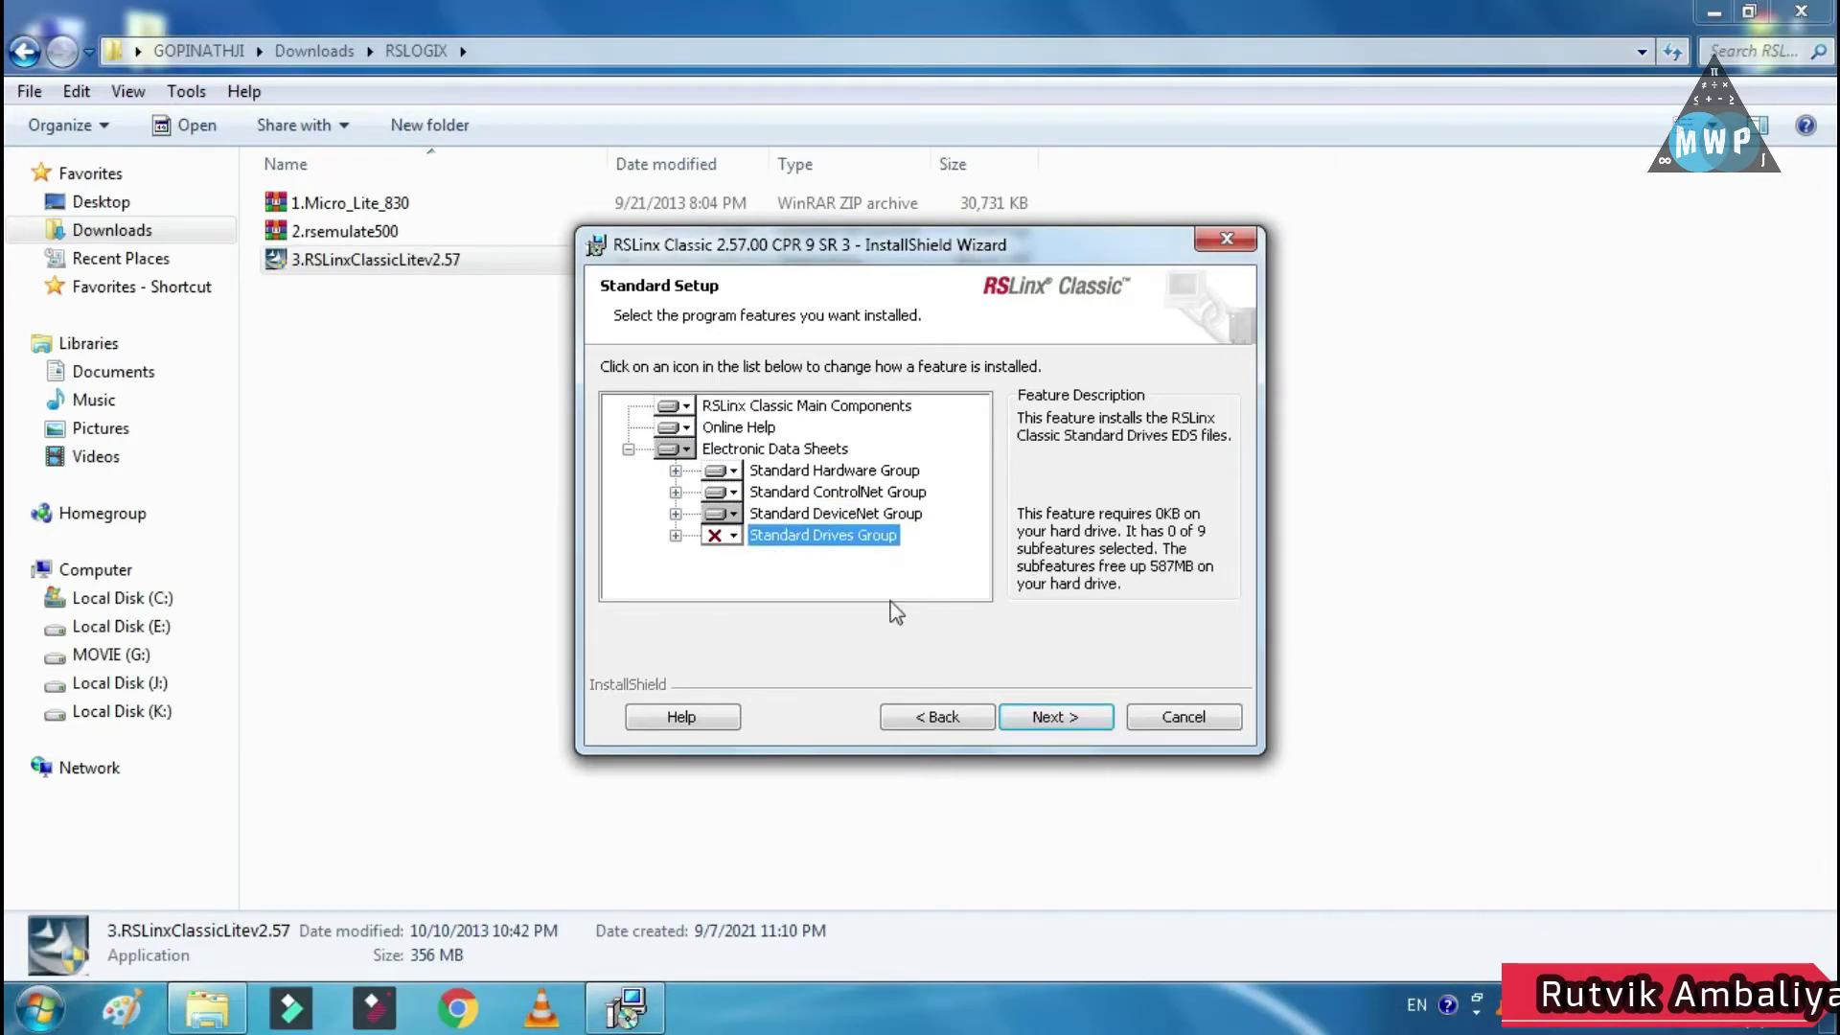
left_click(1044, 727)
left_click(1051, 717)
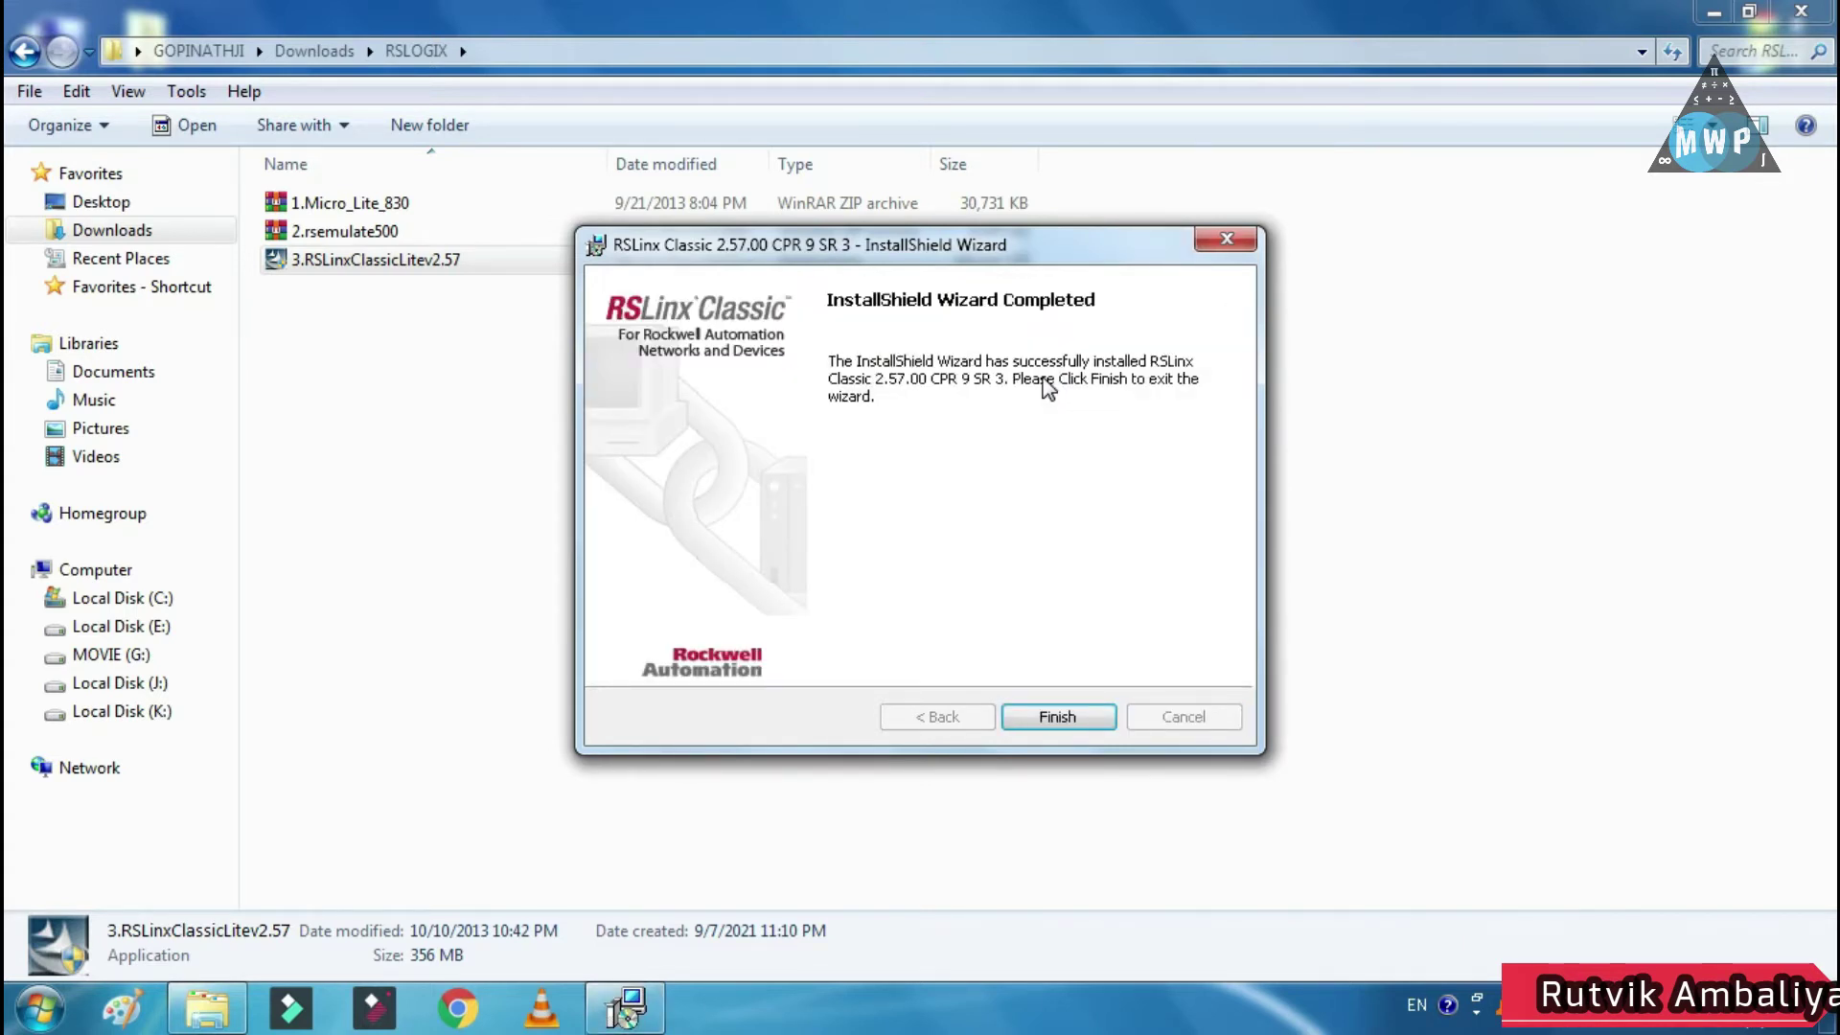
left_click(1035, 717)
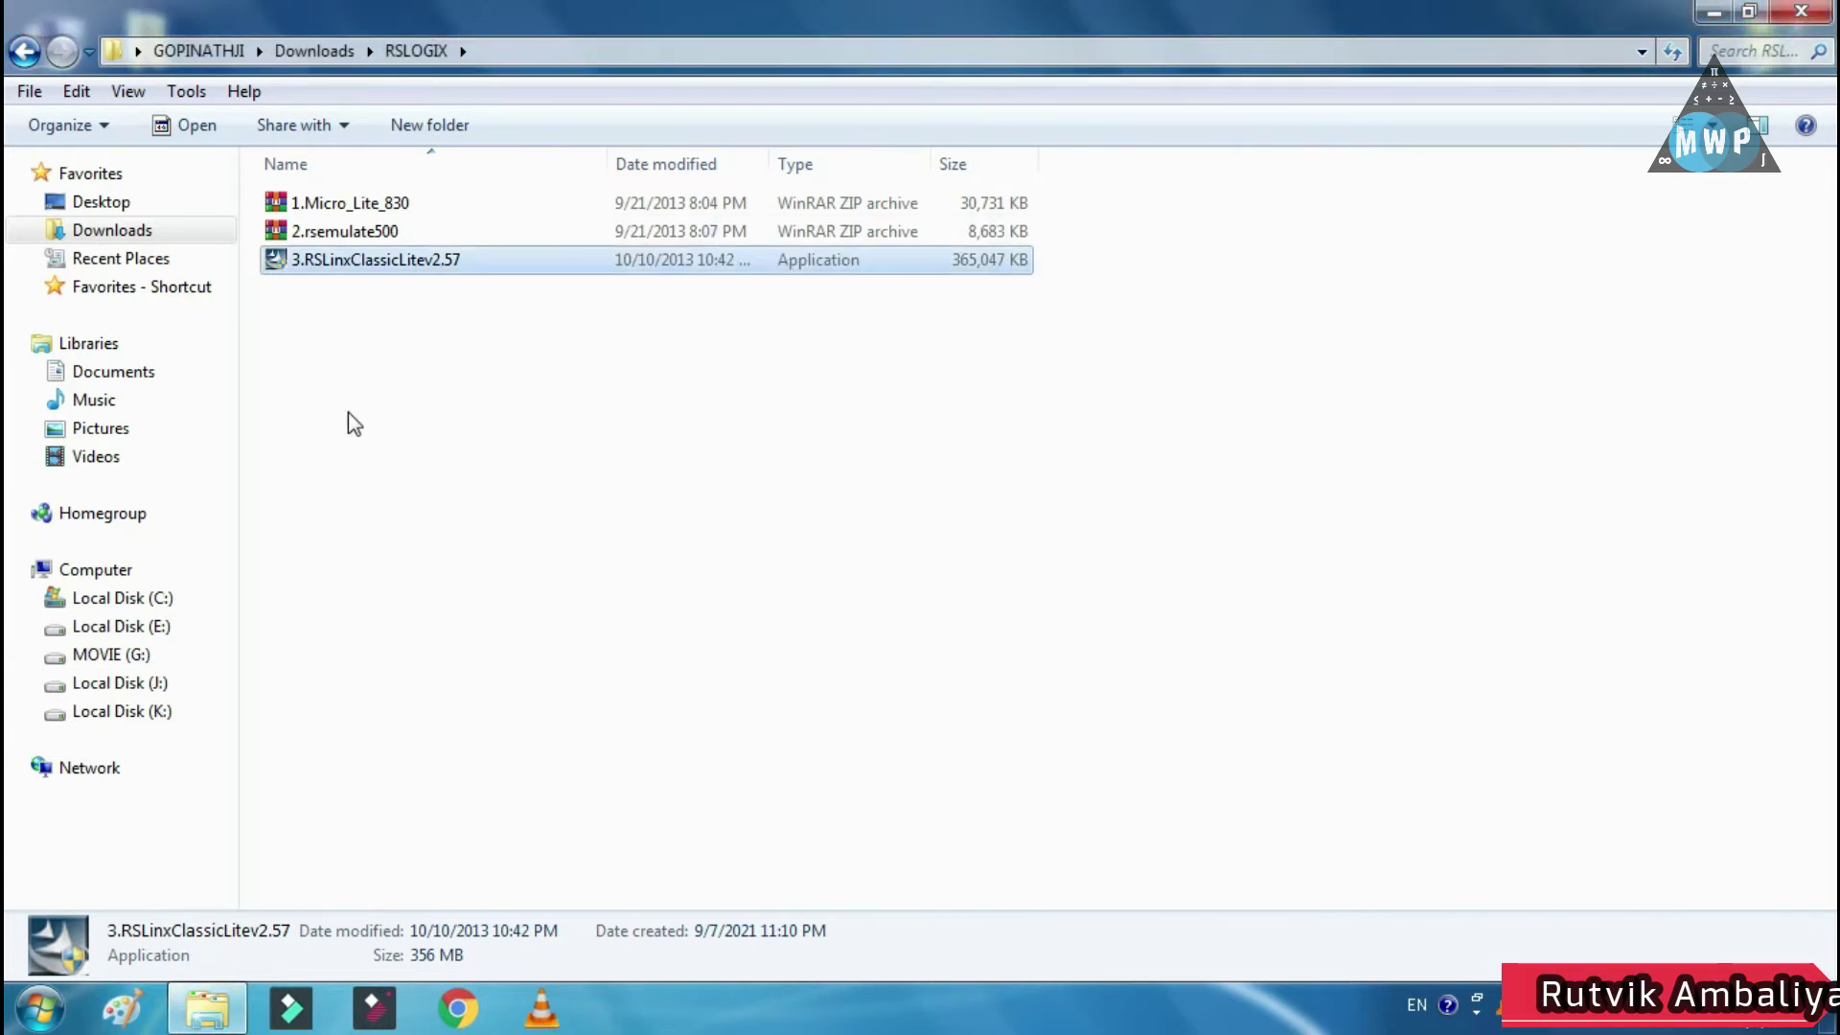
- Launch setup.exe from the 1.Micro_Lite_830 archive and dismiss the WinRAR license notice
left_click(343, 210)
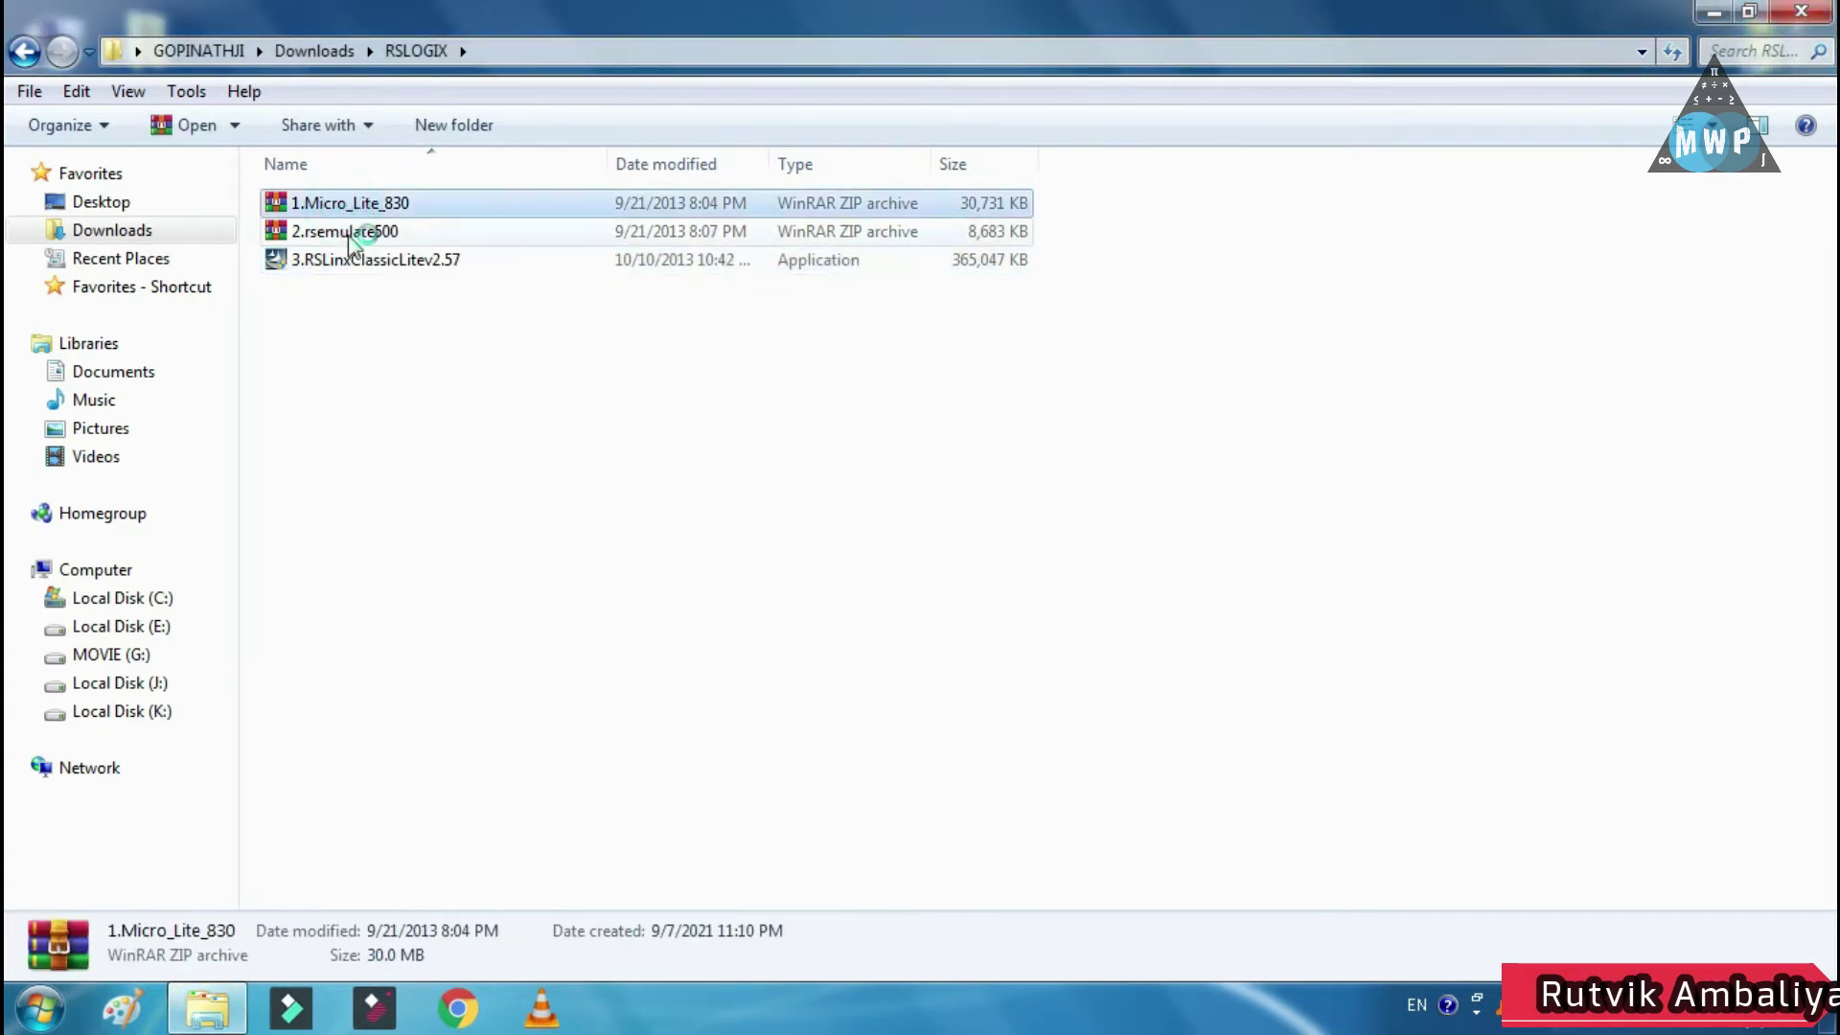
key("Return")
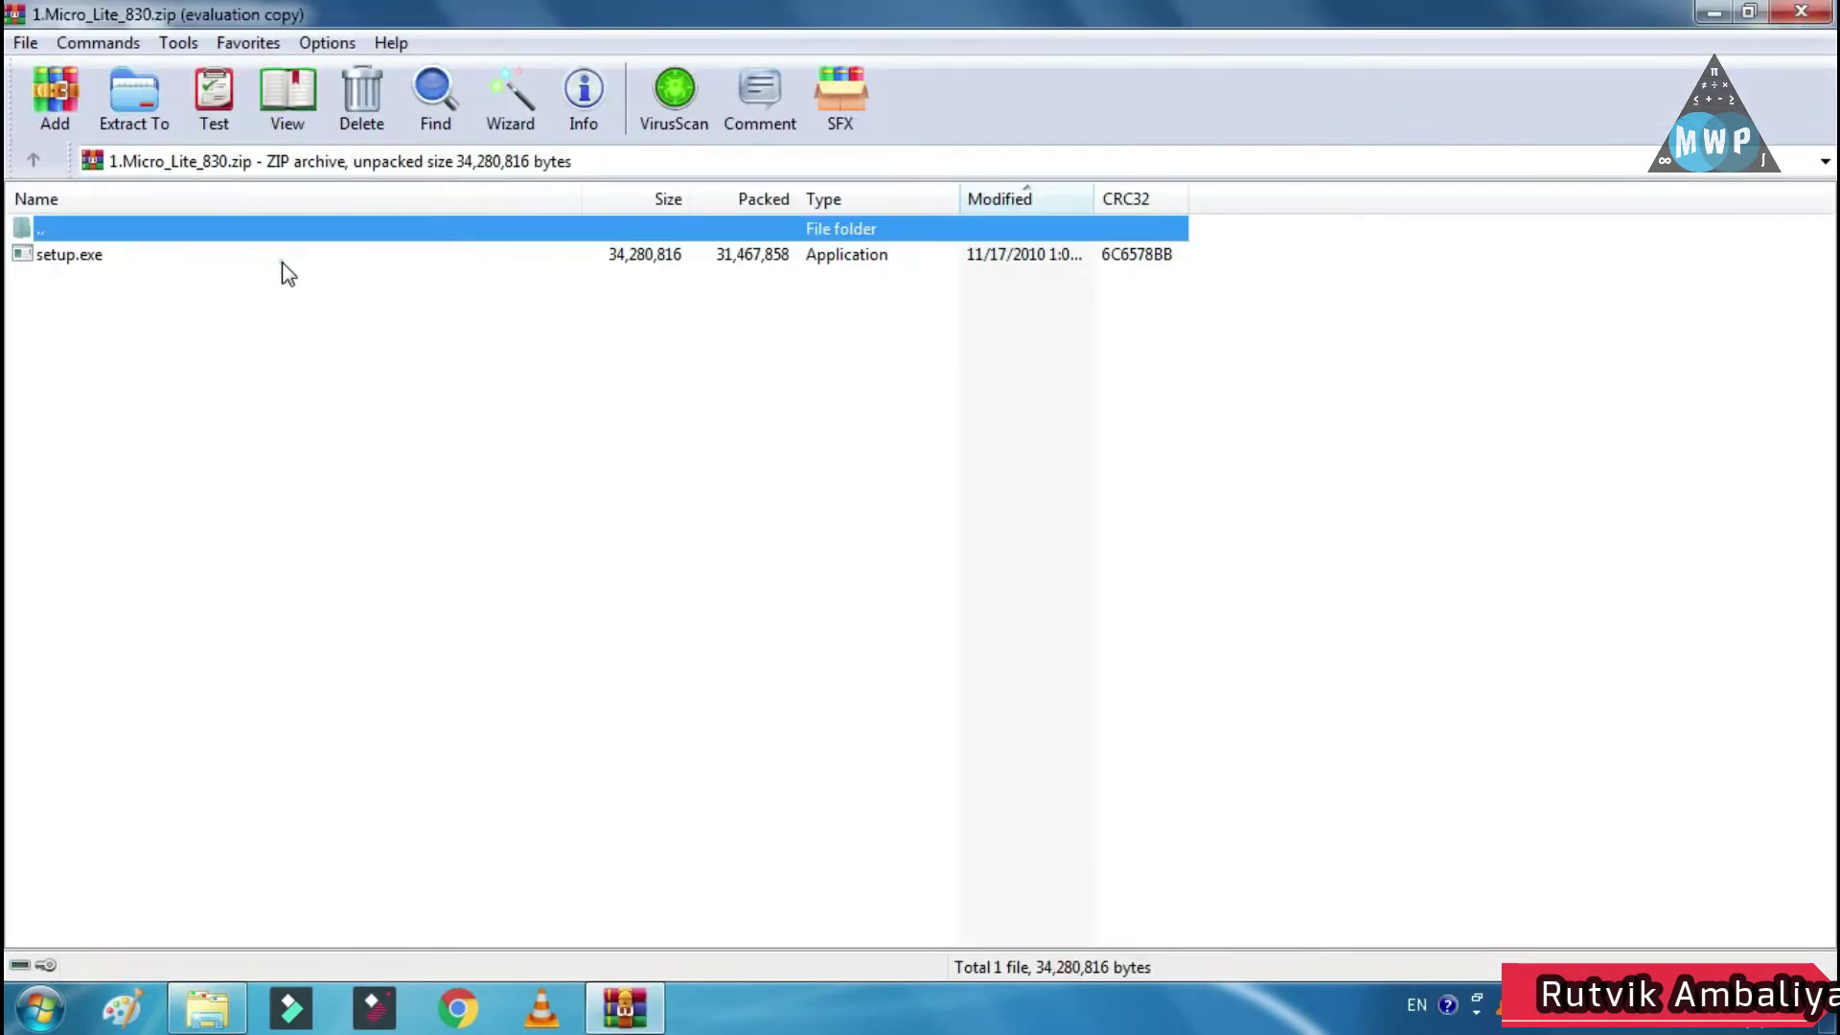
double_click(278, 256)
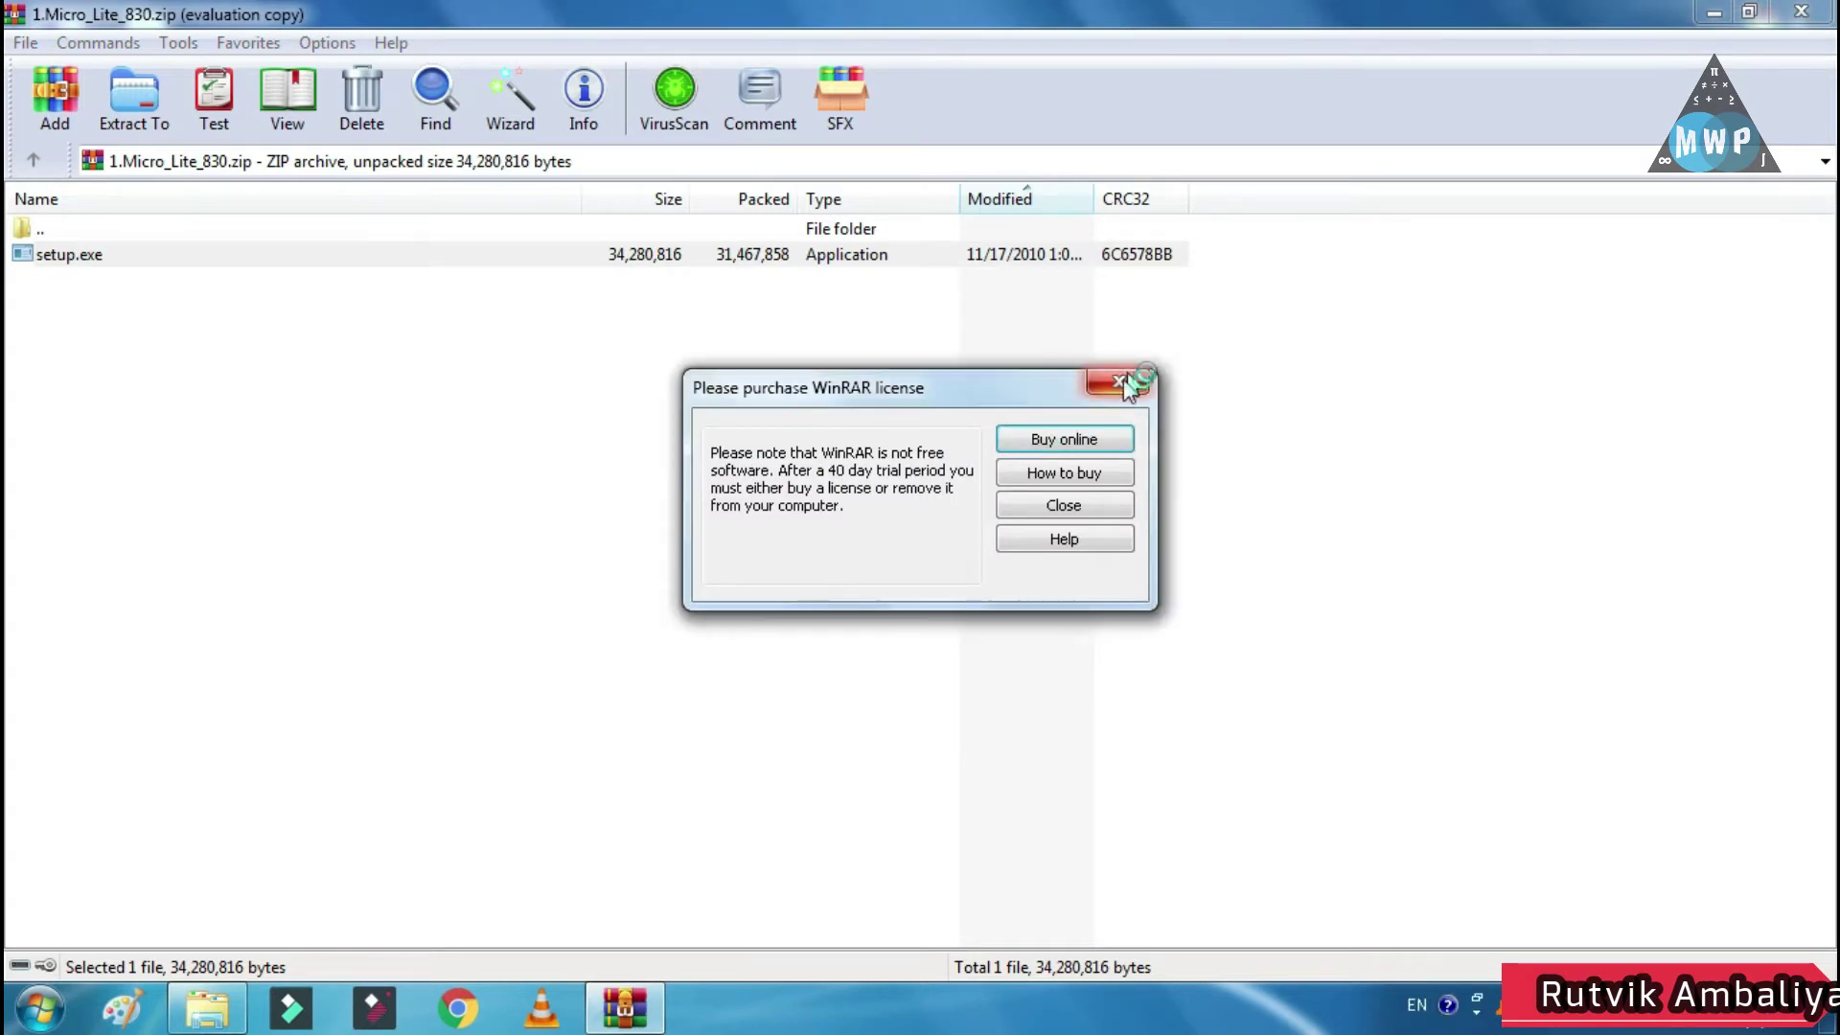
left_click(1119, 384)
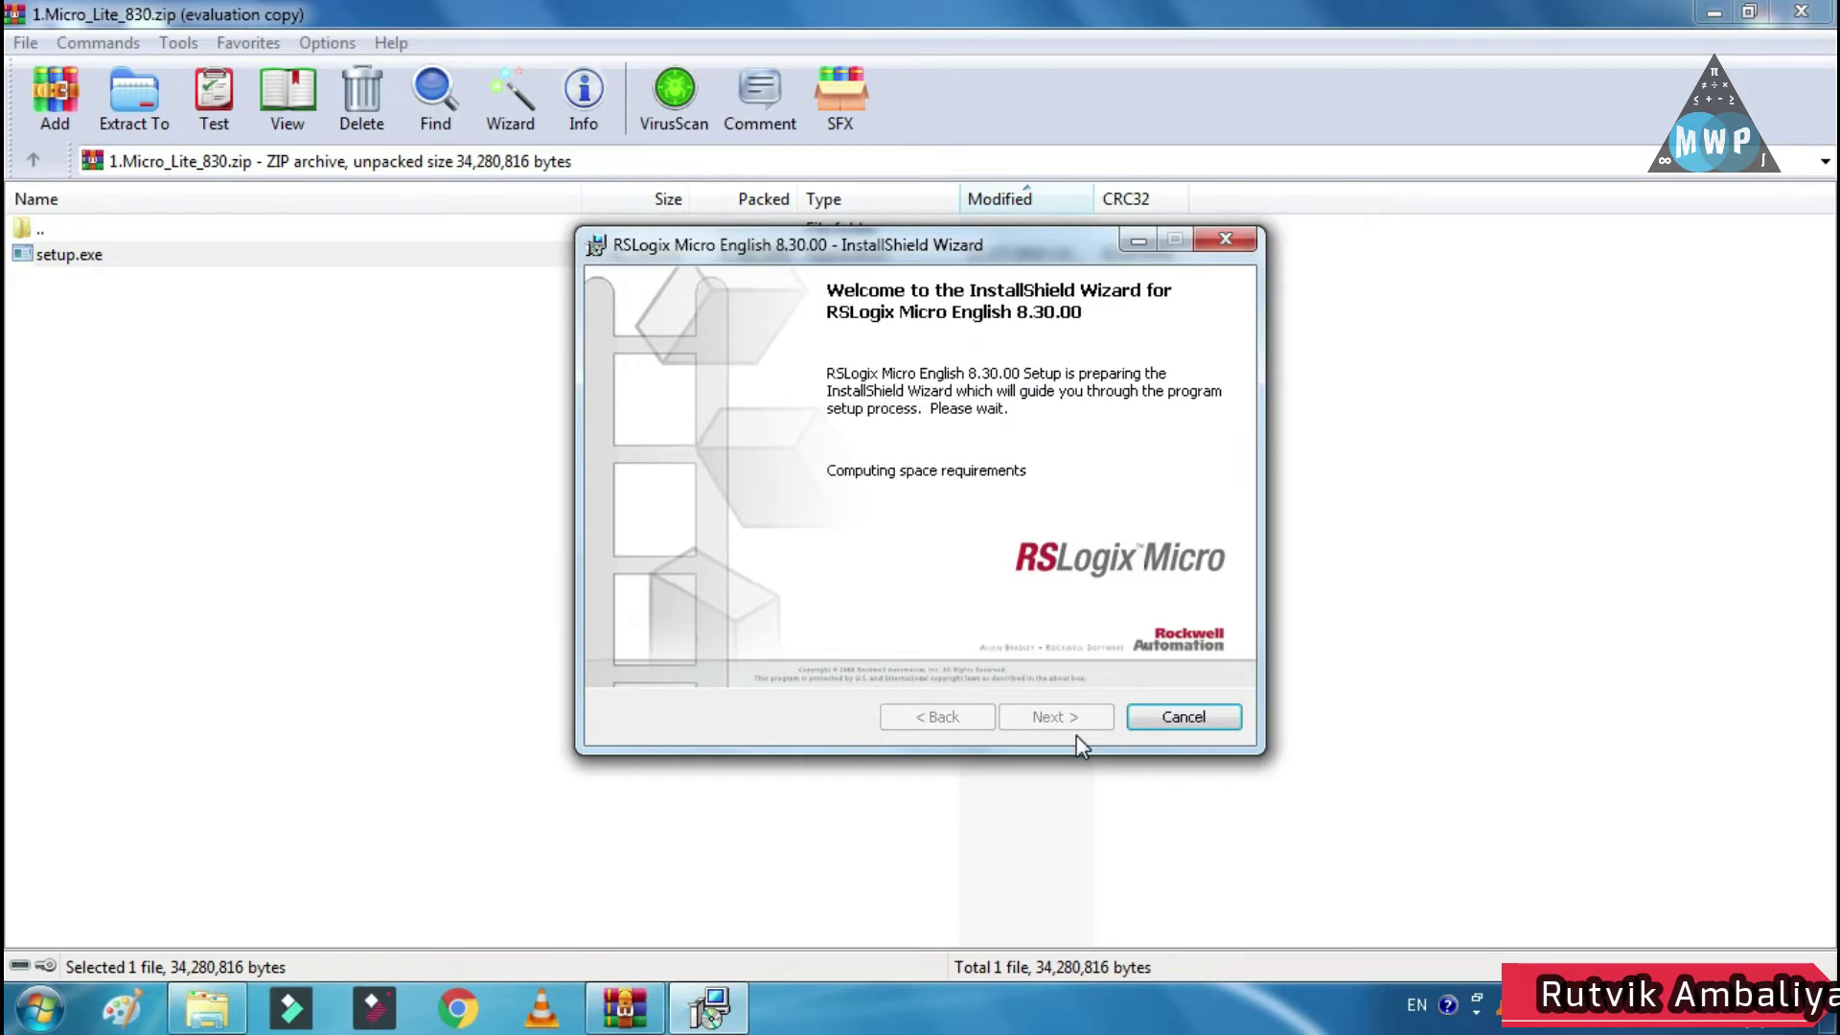
- Accept the RSLogix Micro English 8.30.00 license, keep the prefilled customer information, and install with the Complete setup type
left_click(1065, 718)
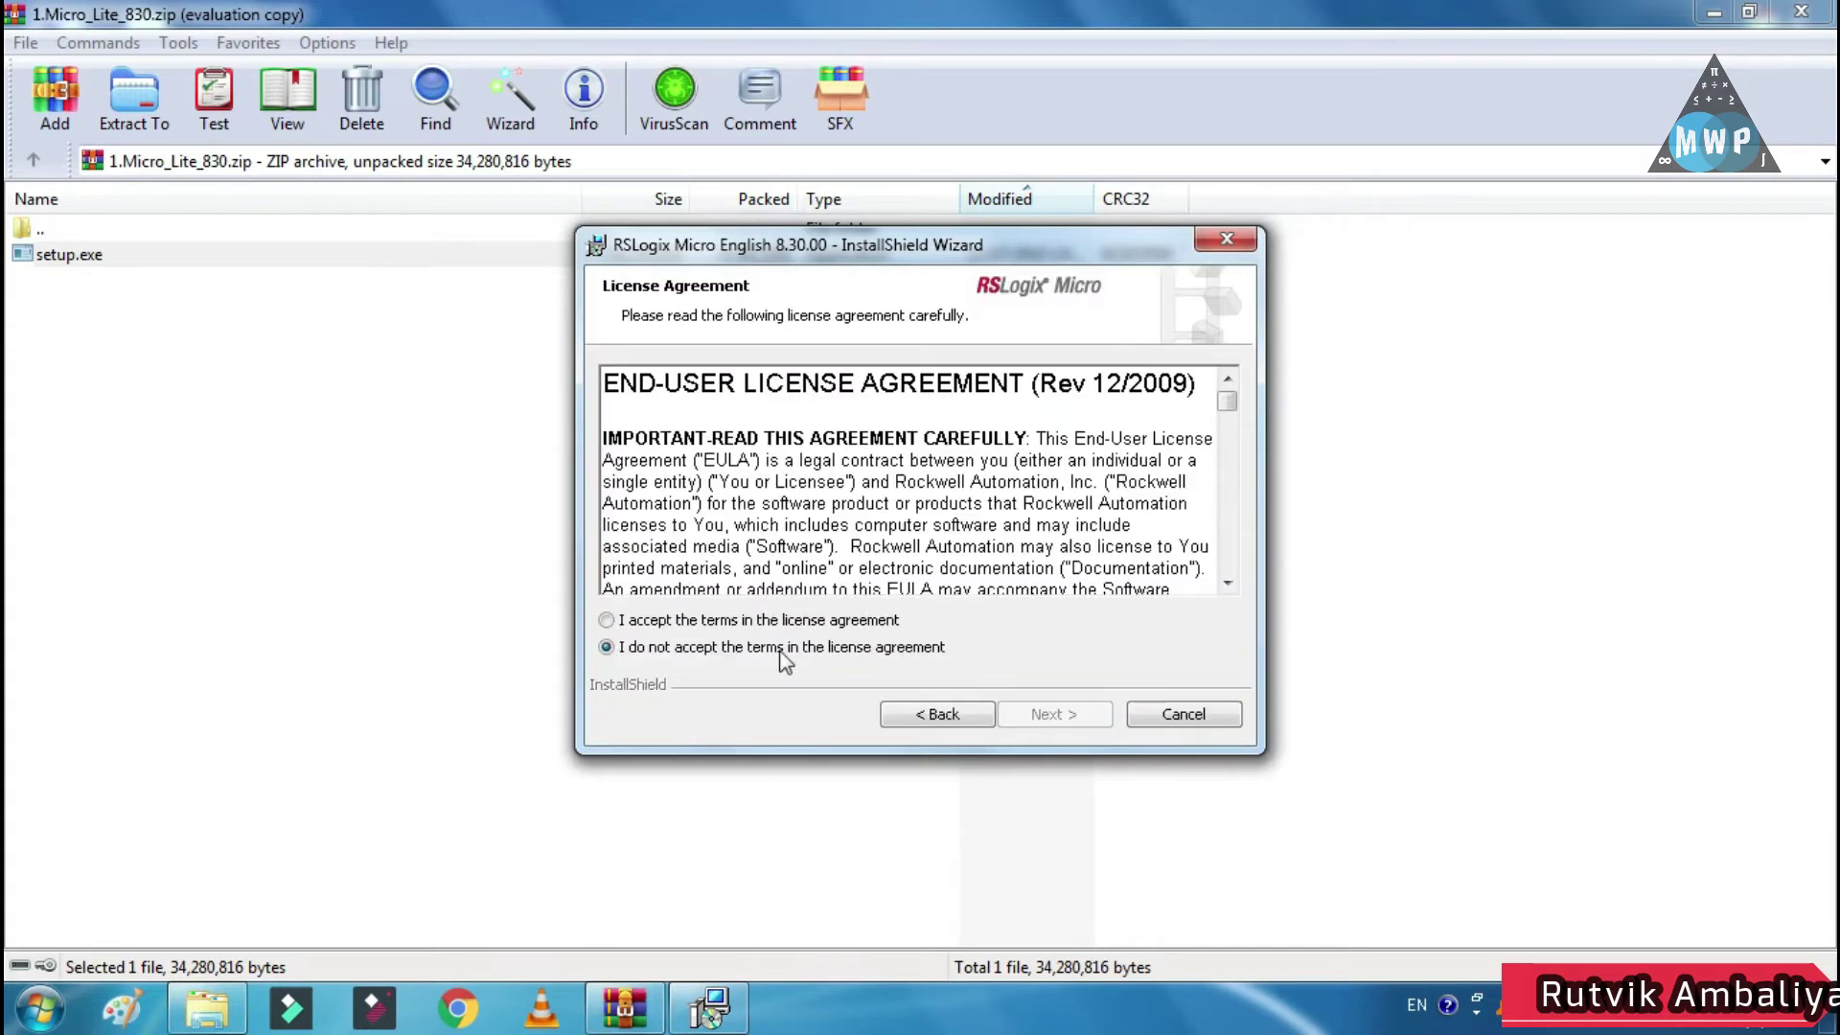
left_click(606, 620)
left_click(1053, 716)
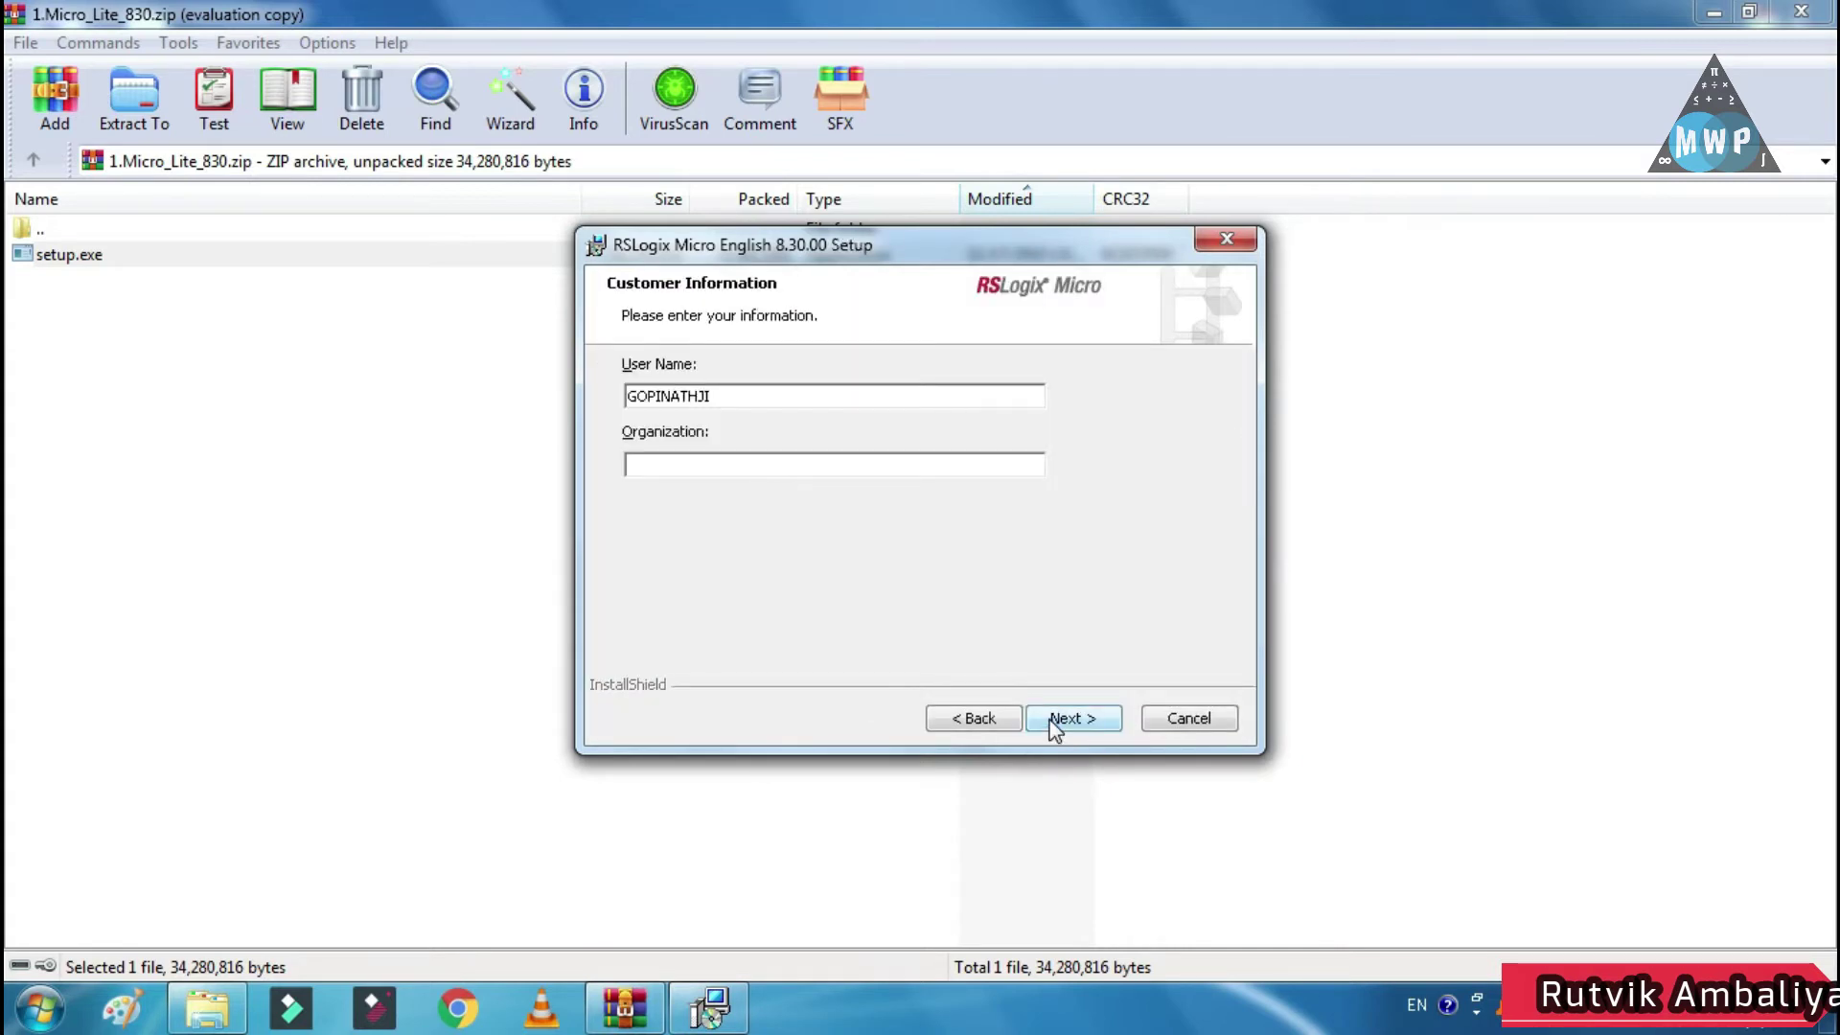
left_click(1054, 721)
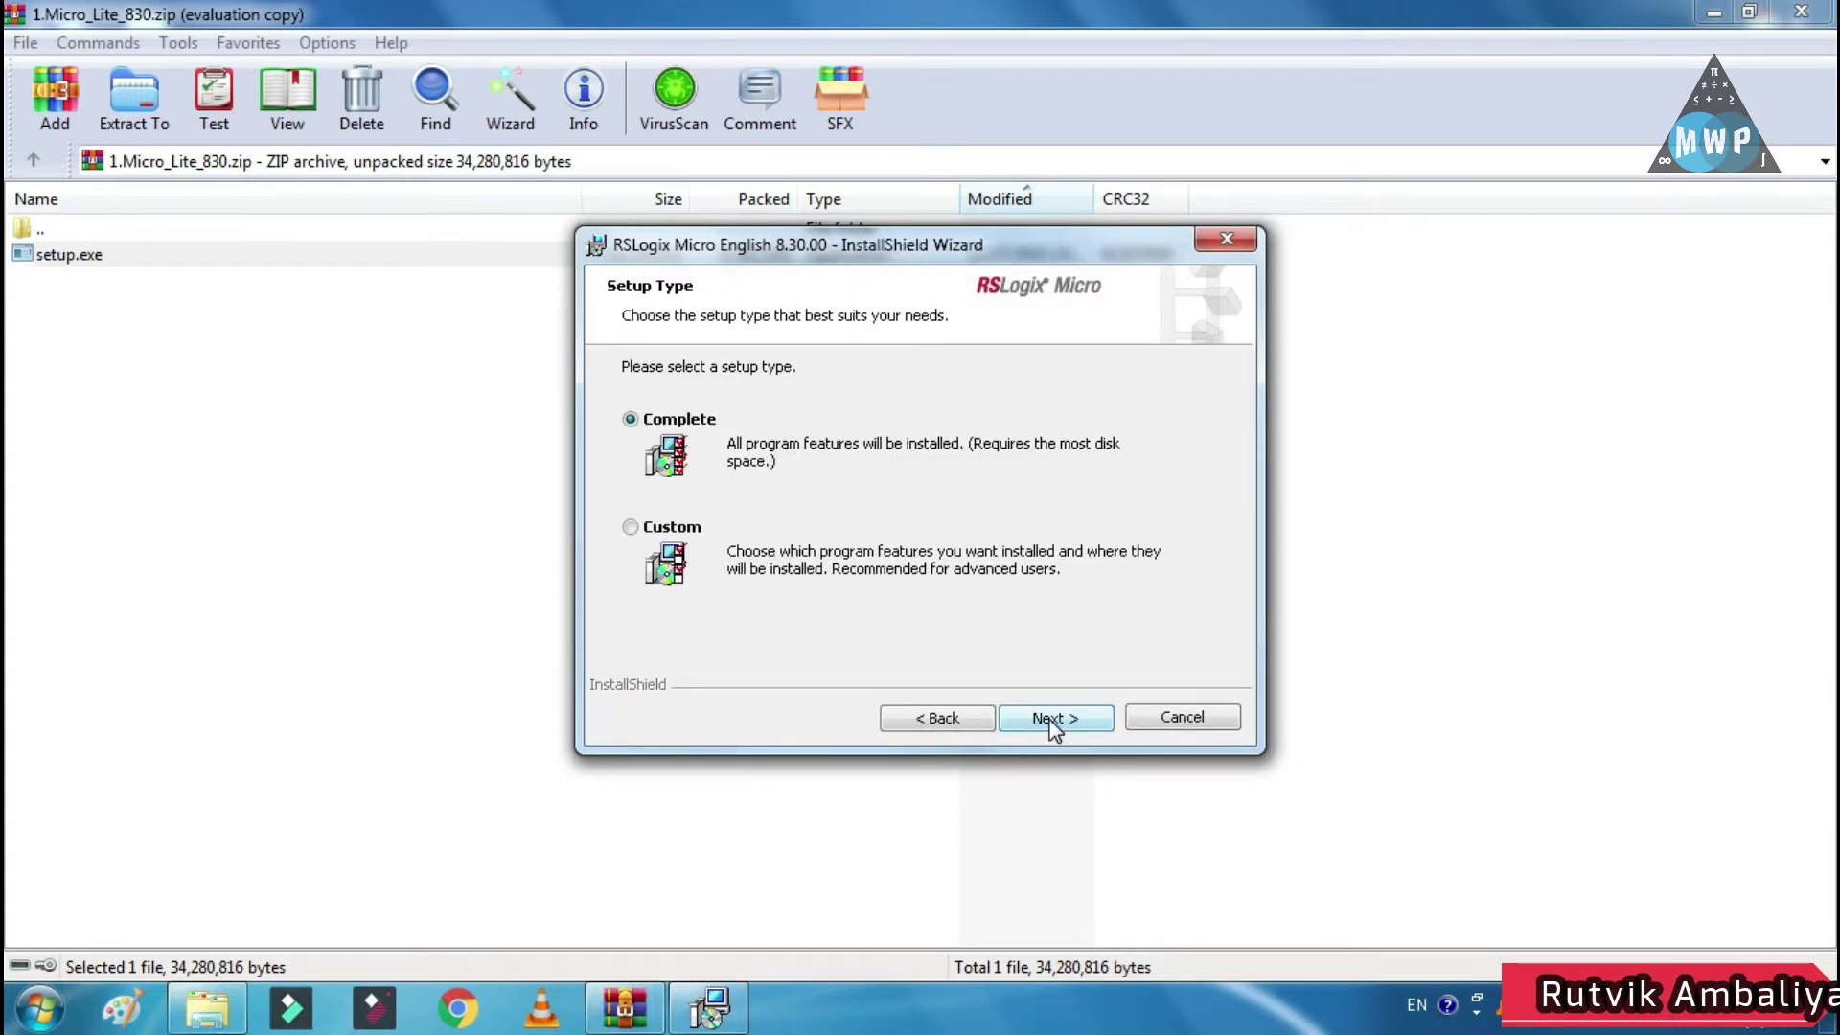
left_click(1053, 721)
left_click(1055, 720)
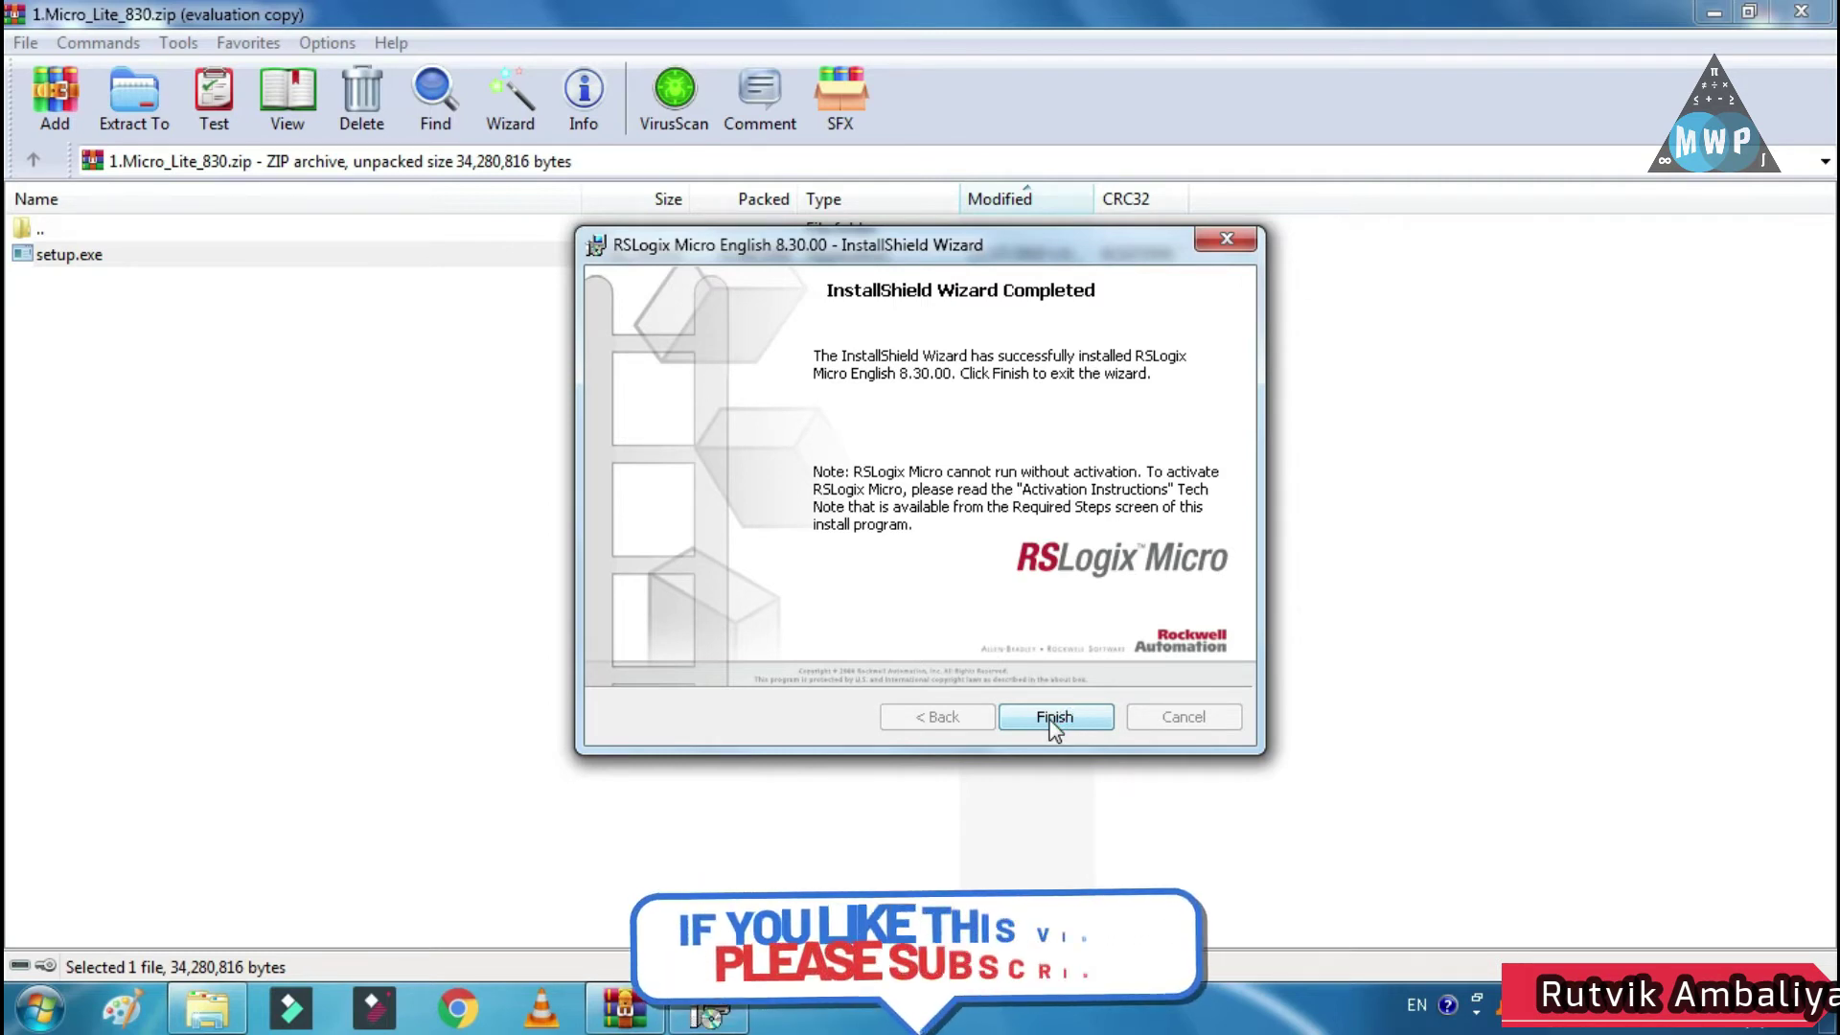
- Finish the RSLogix Micro installation wizard and close the archive, dismissing the WinRAR license notice
left_click(1053, 721)
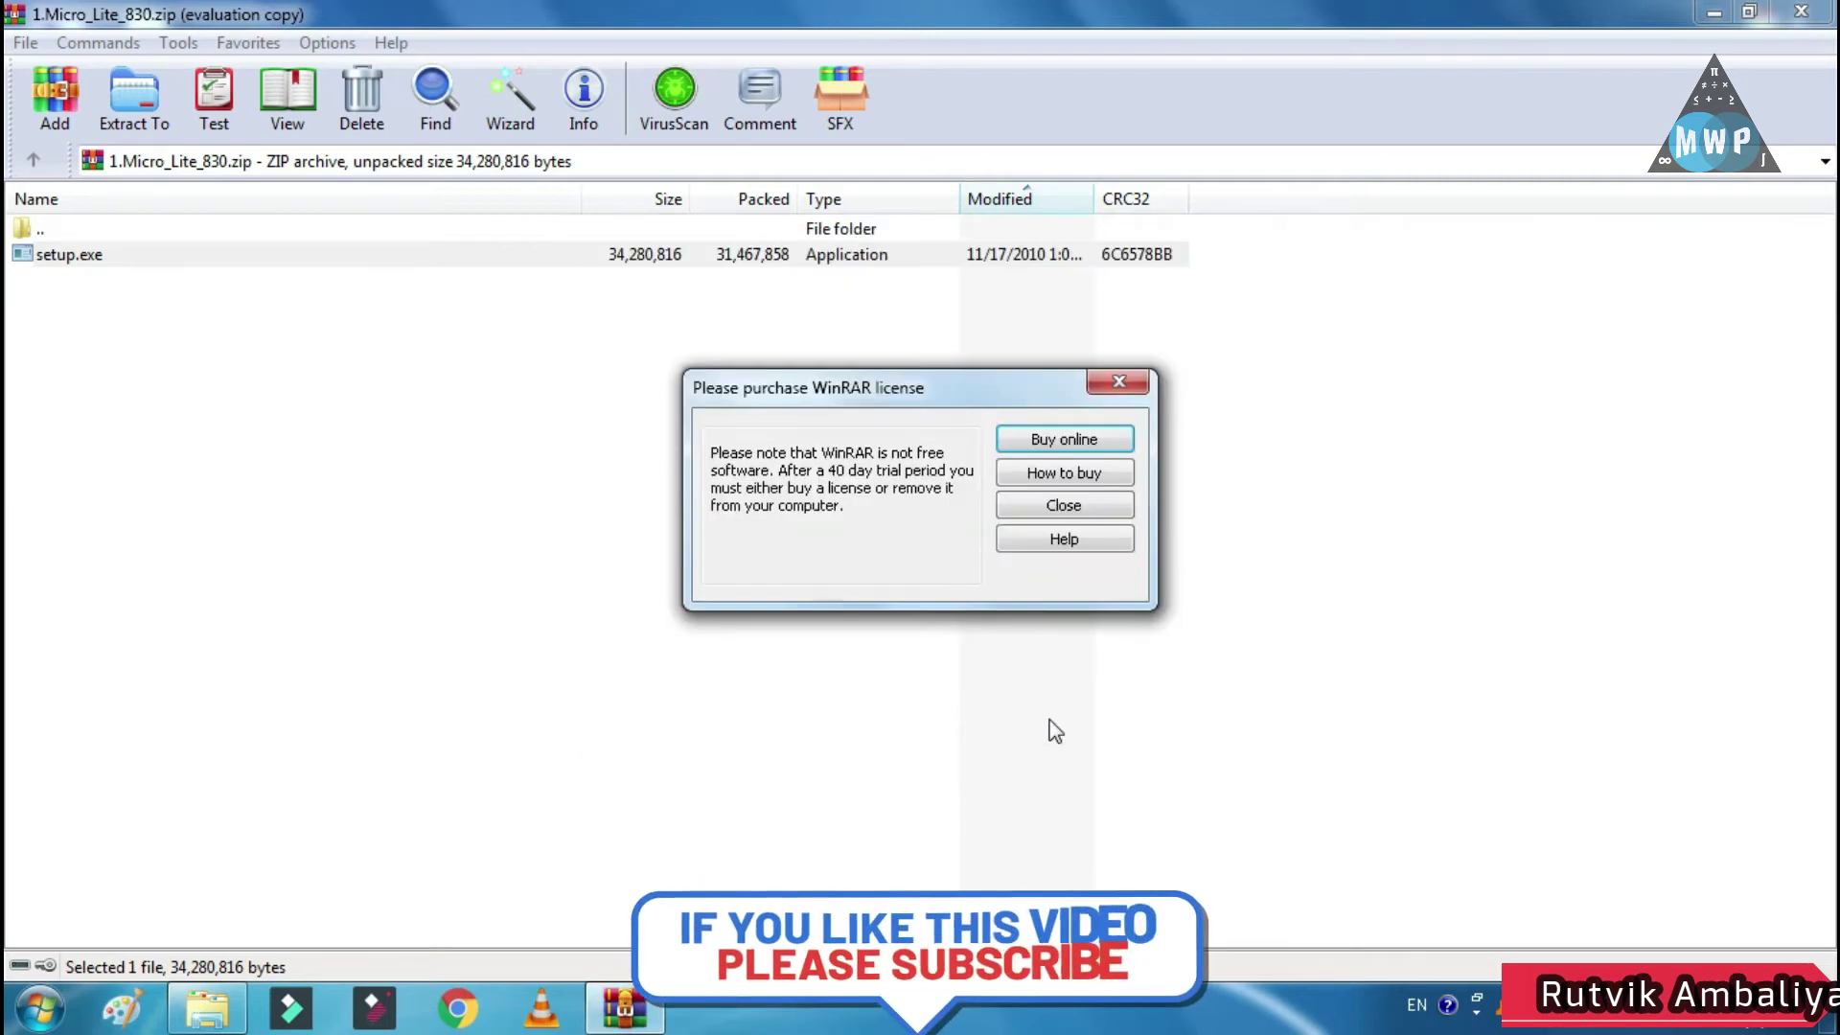
left_click(1119, 386)
left_click(1801, 12)
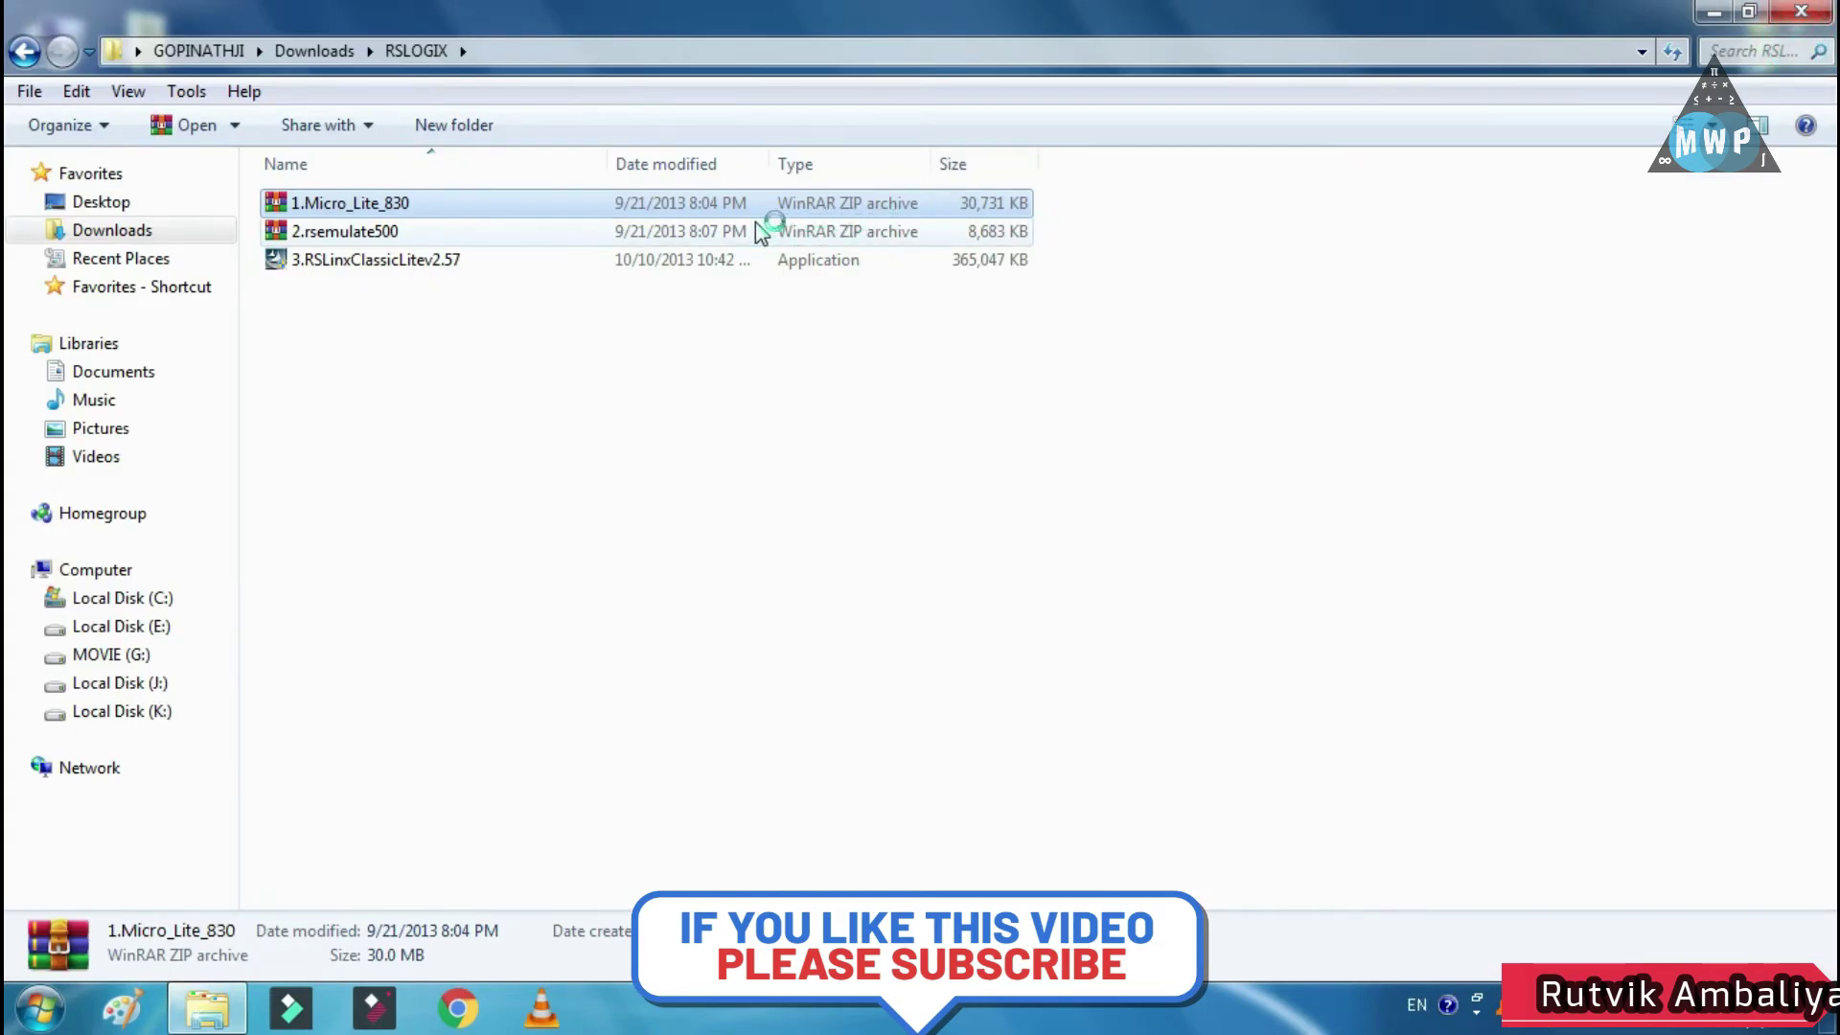
- Open the RSEmulate500 folder in the 2.rsemulate500 archive and launch RSLogix Emulate 500.msi
left_click(370, 236)
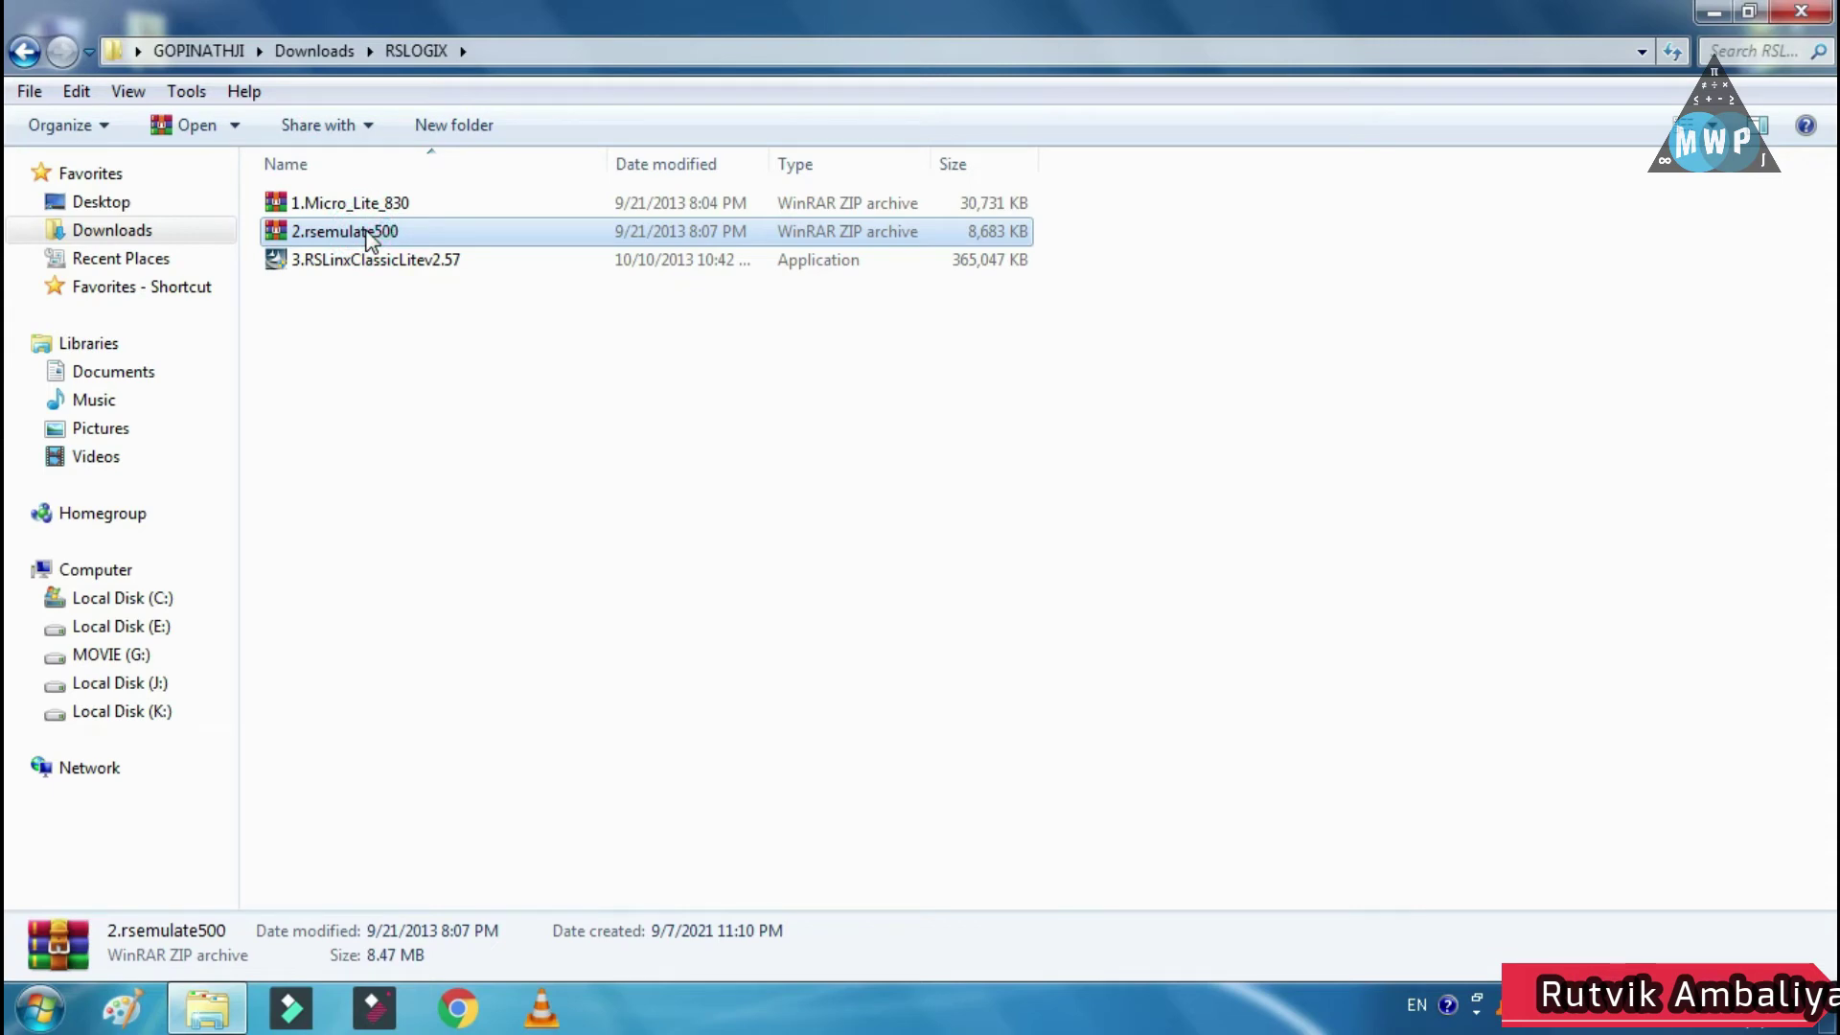
double_click(210, 257)
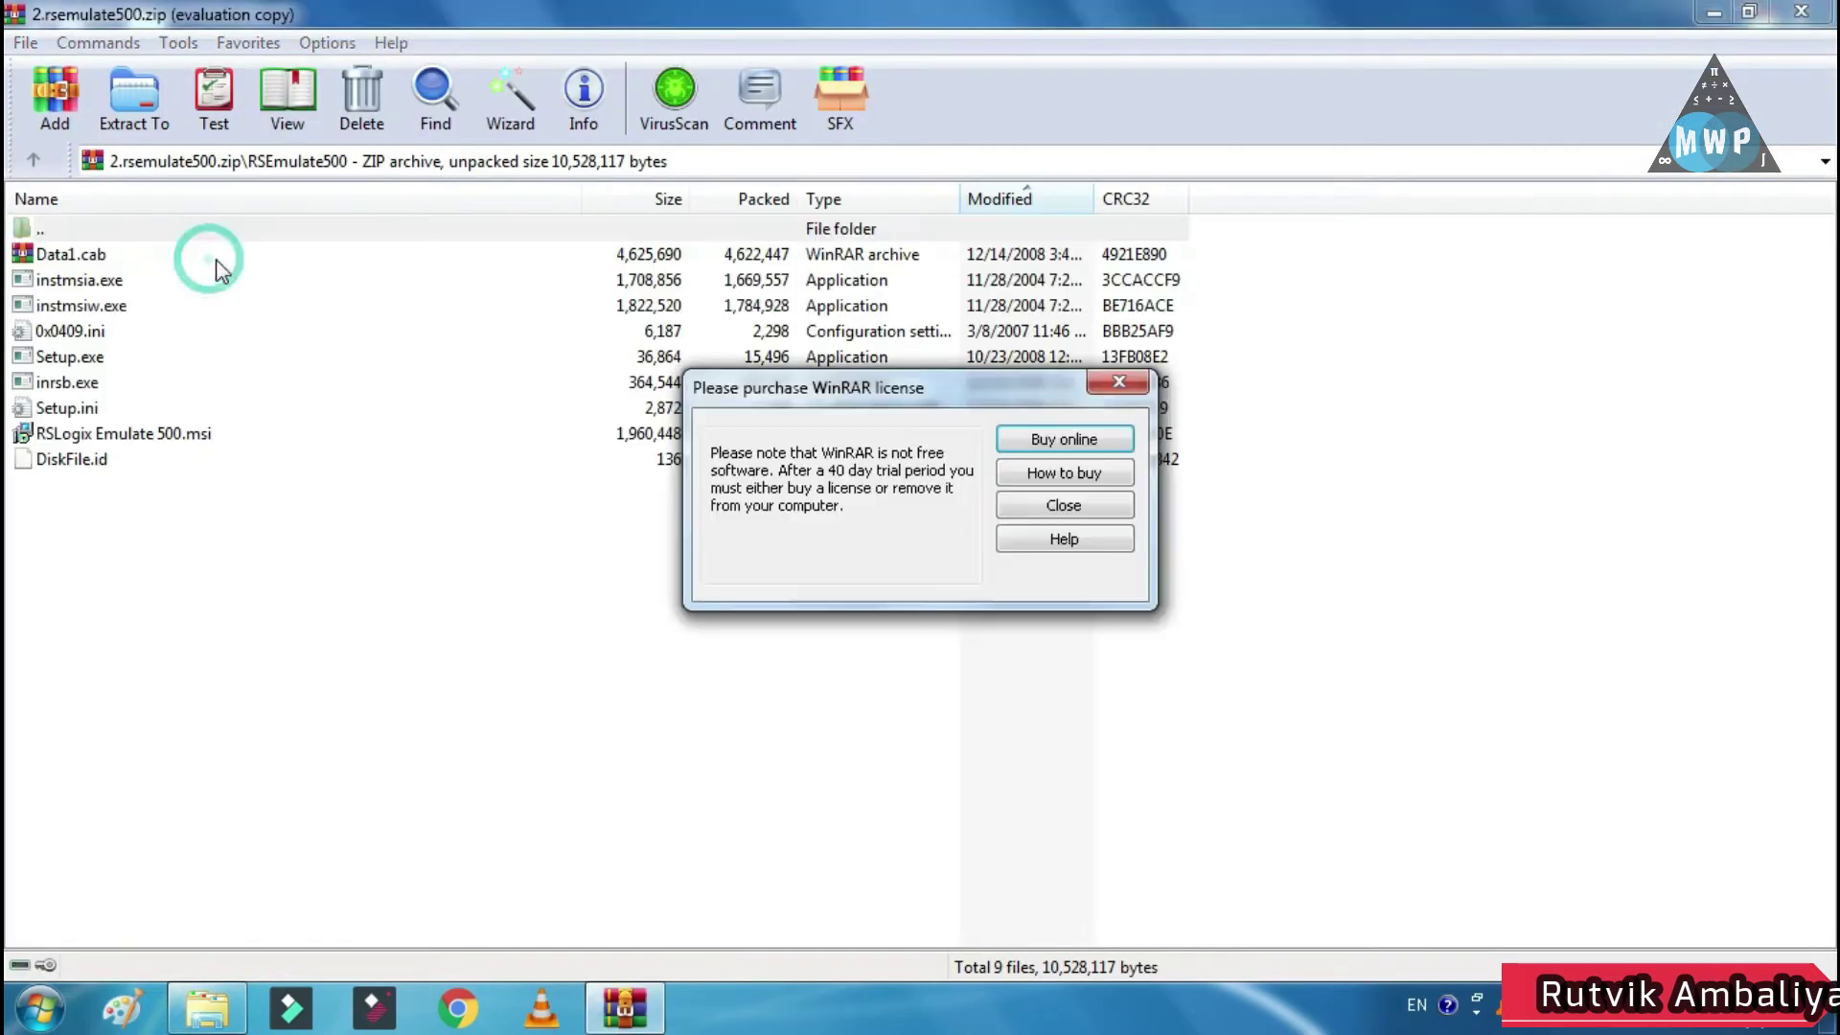
left_click(1117, 382)
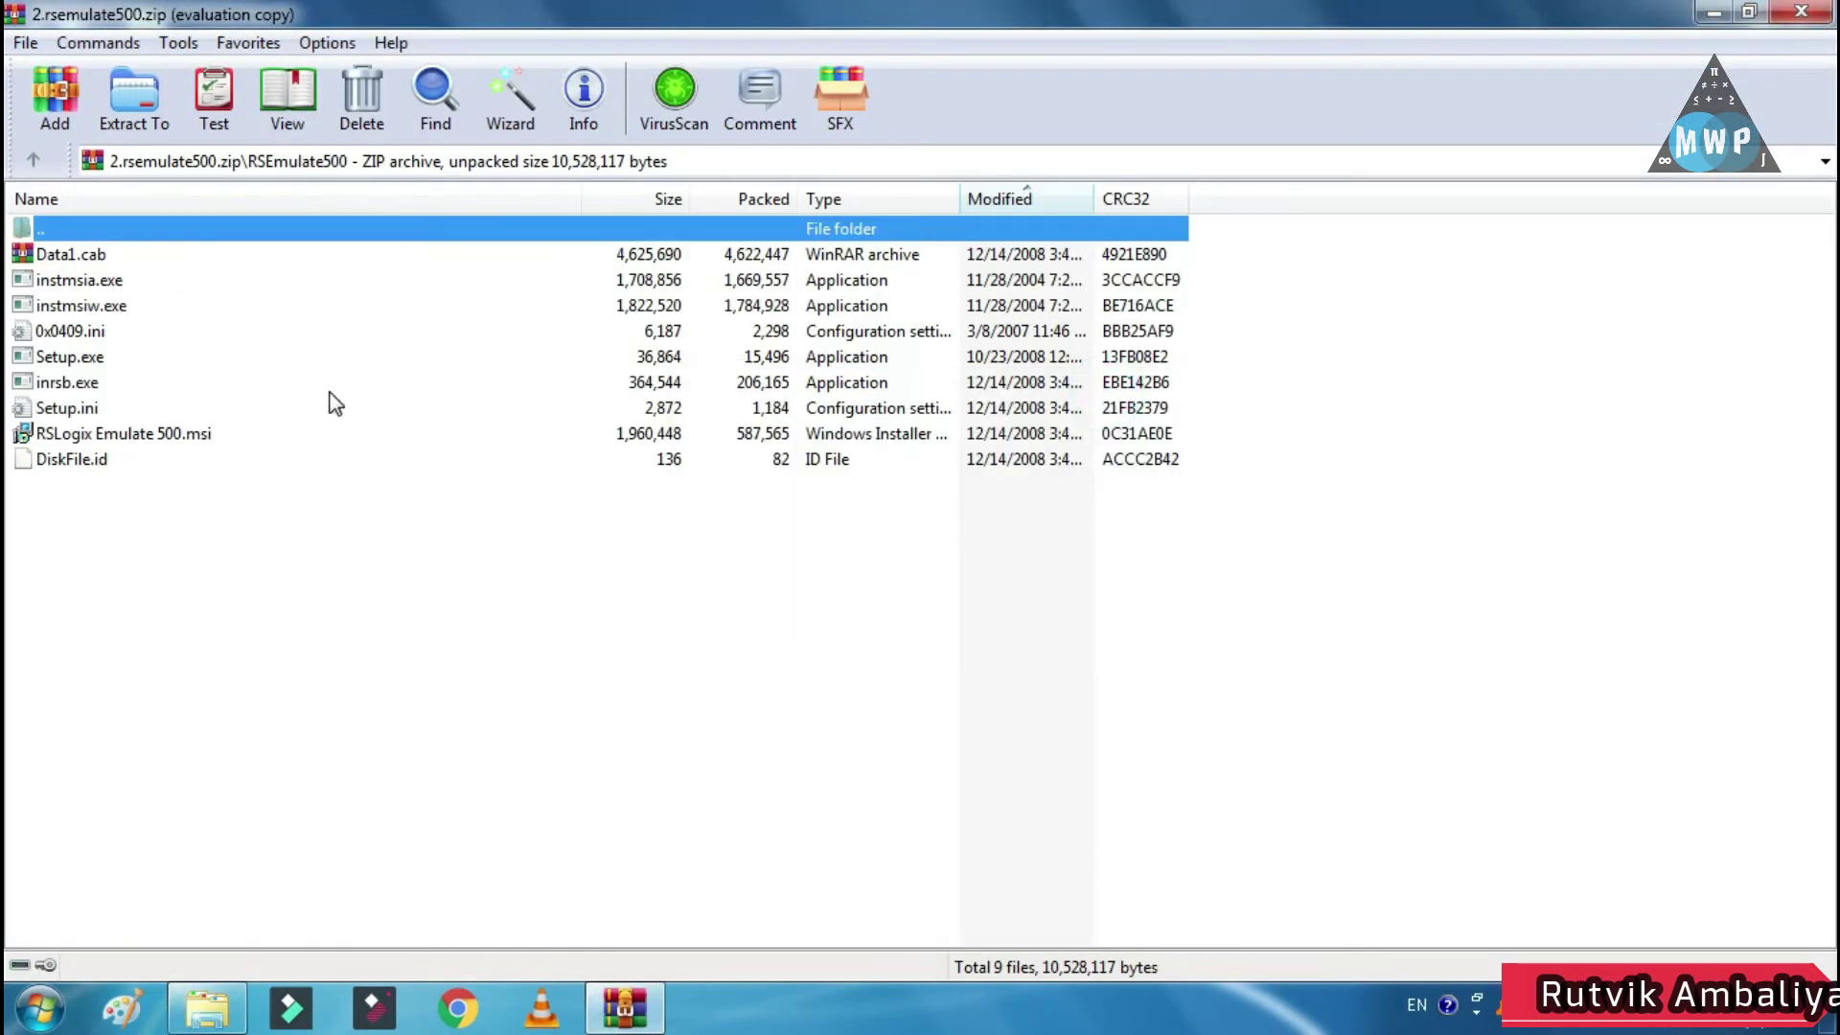
left_click(68, 410)
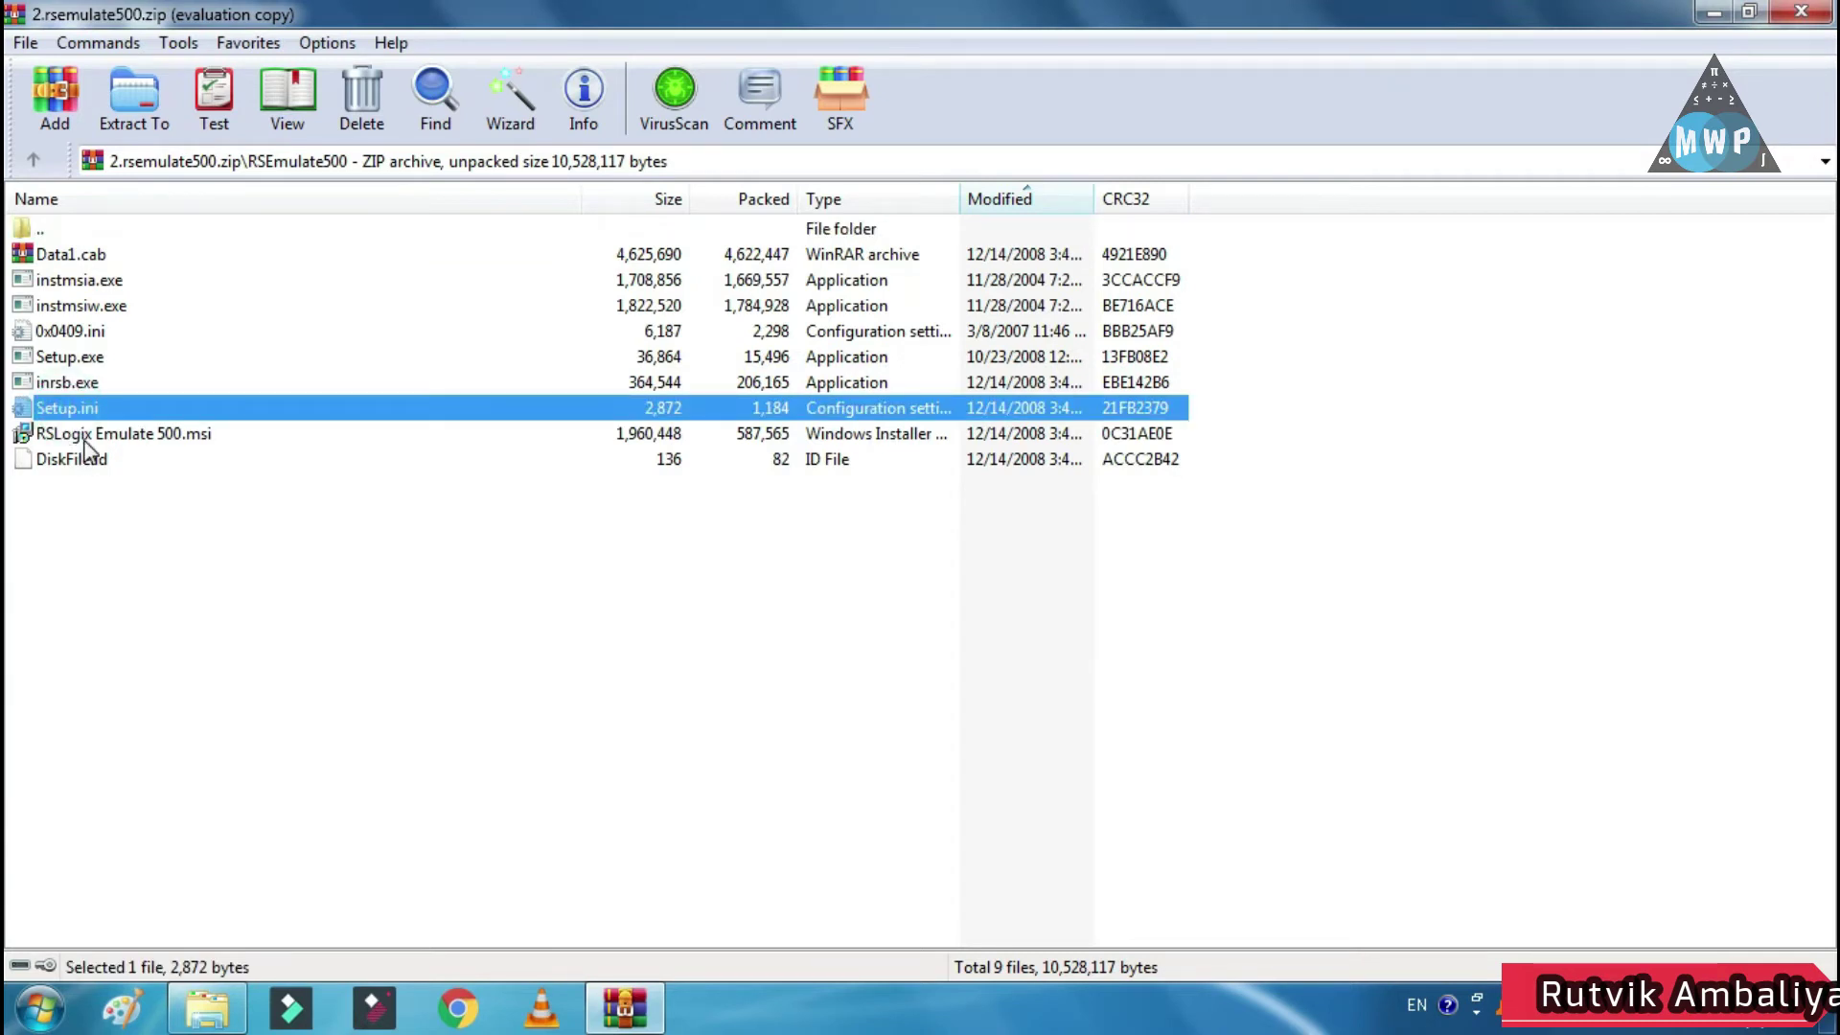
double_click(84, 436)
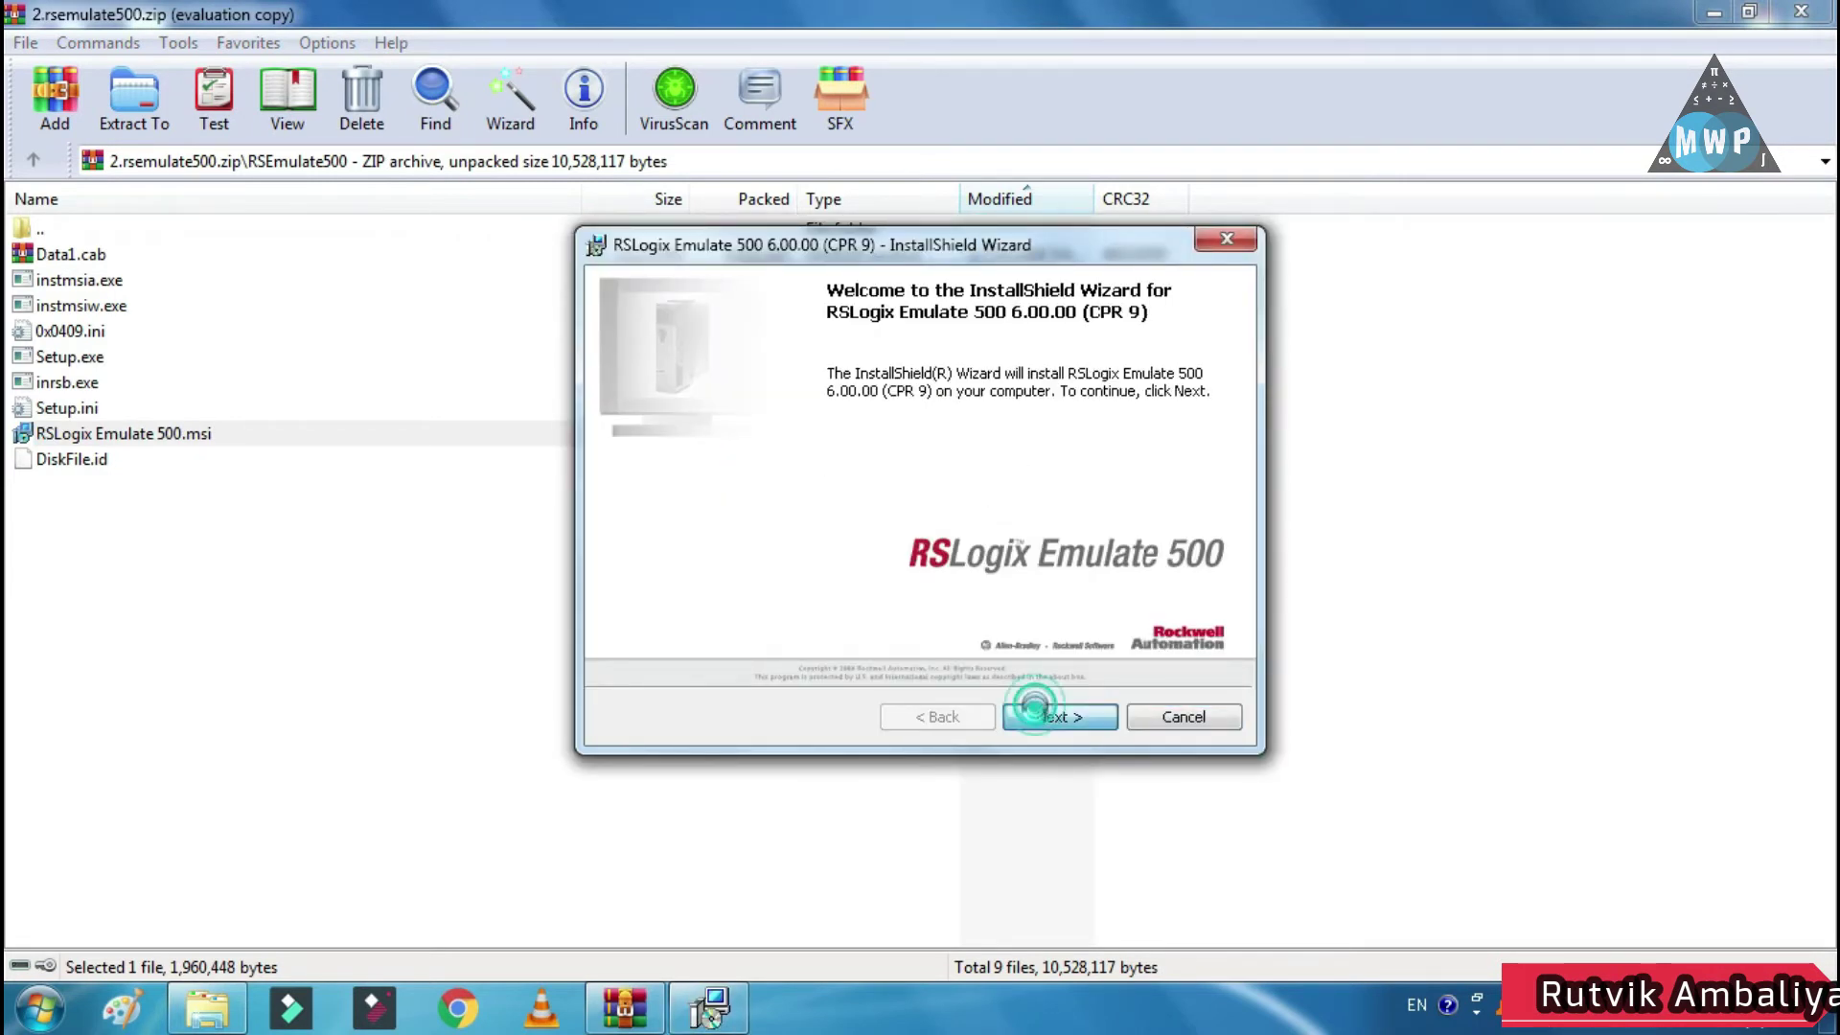
- Accept the RSLogix Emulate 500 license, keep the prefilled customer information, and start the installation
key("Return")
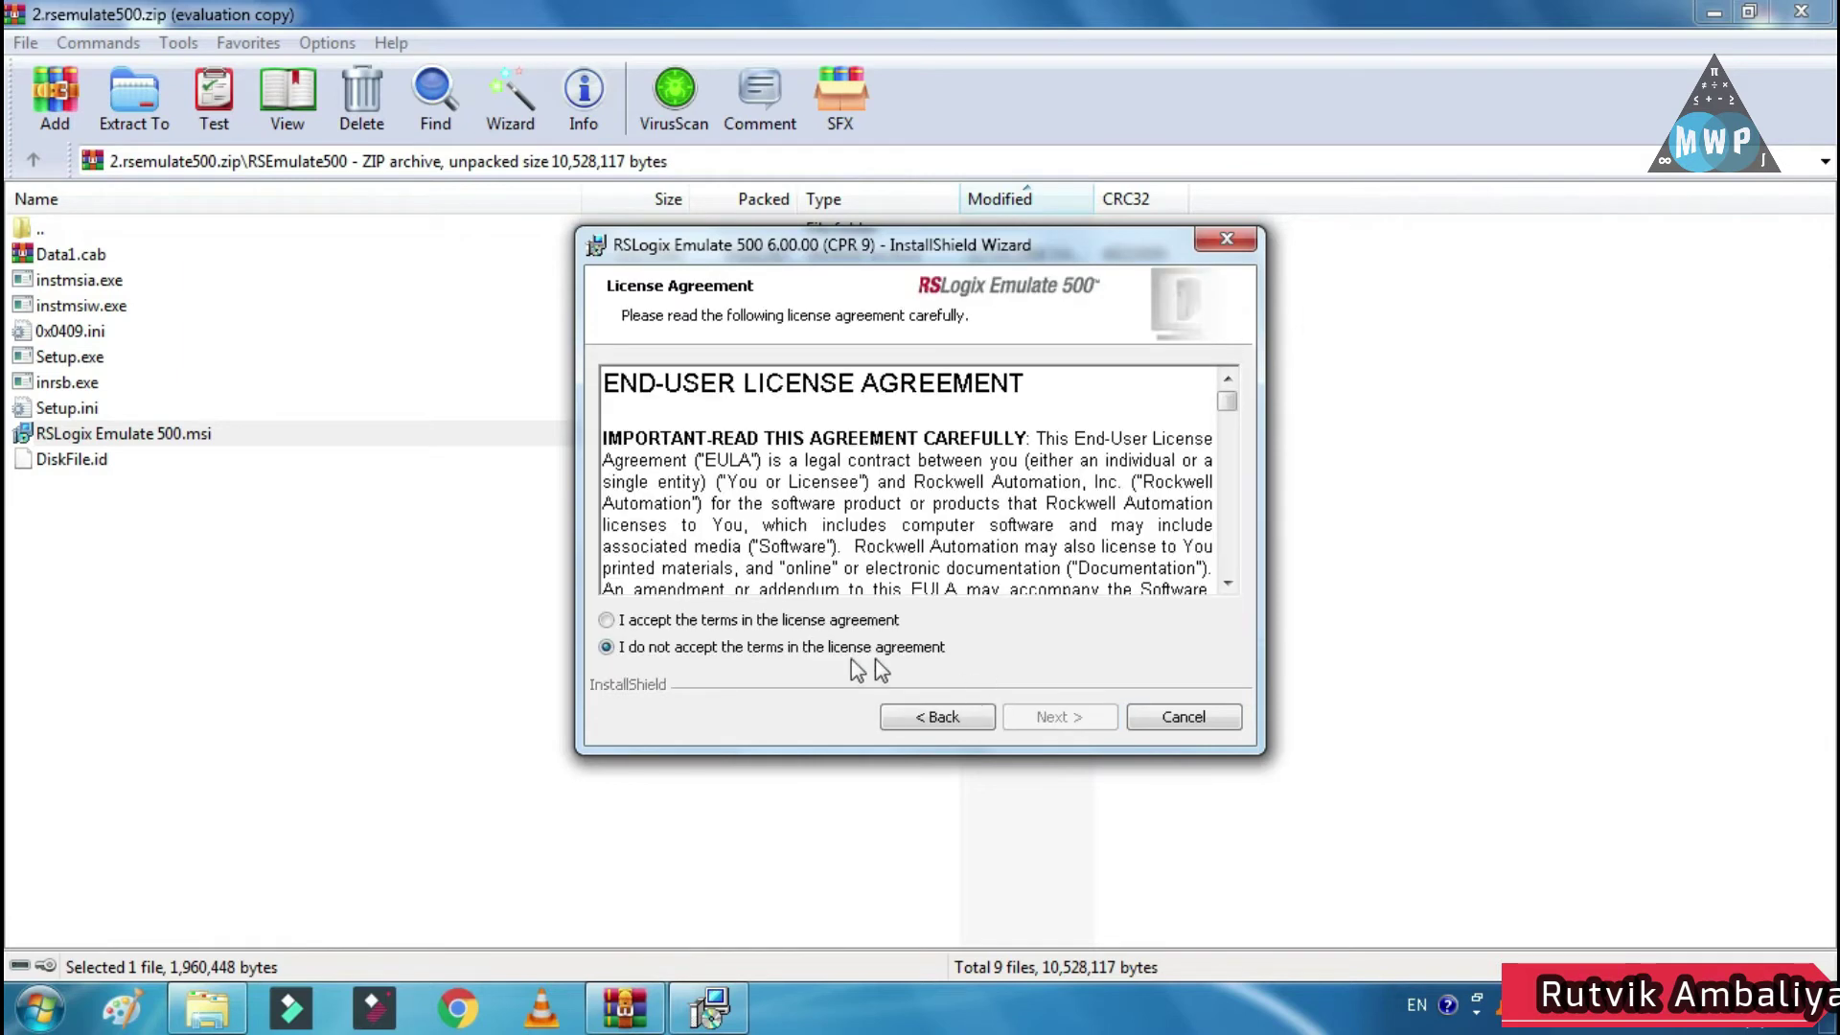
left_click(757, 620)
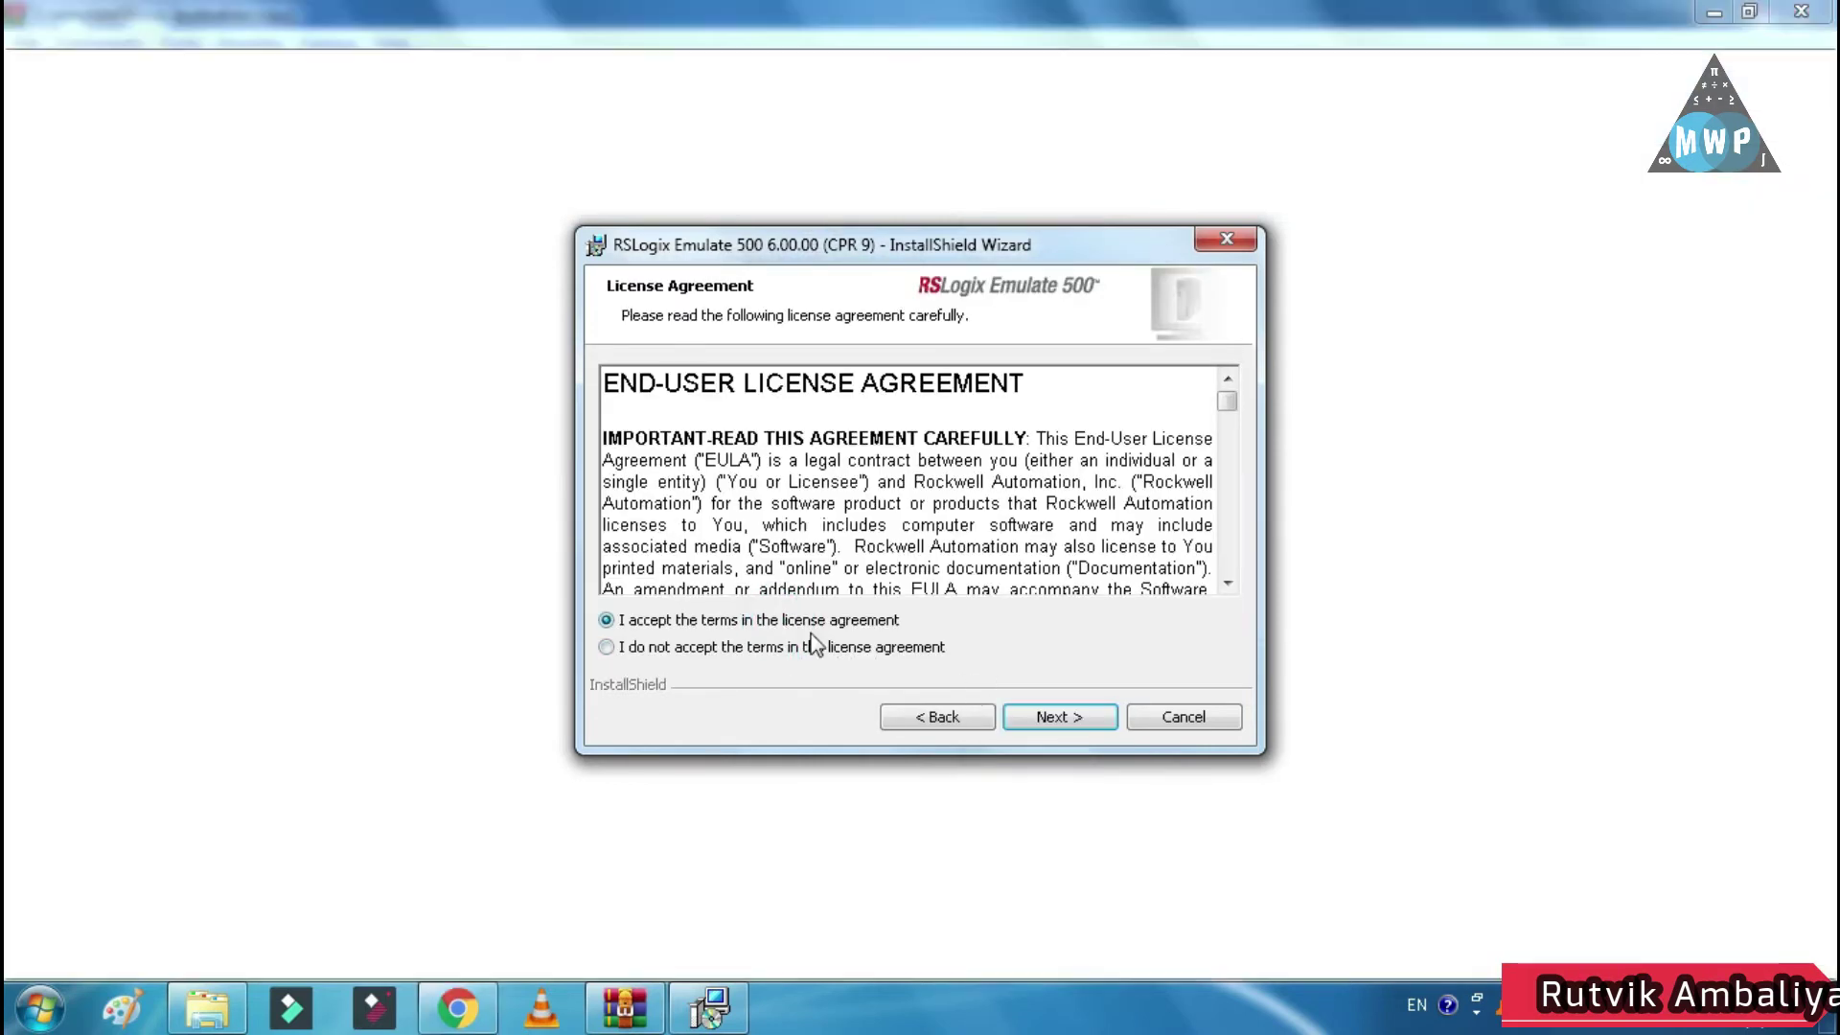
left_click(1077, 726)
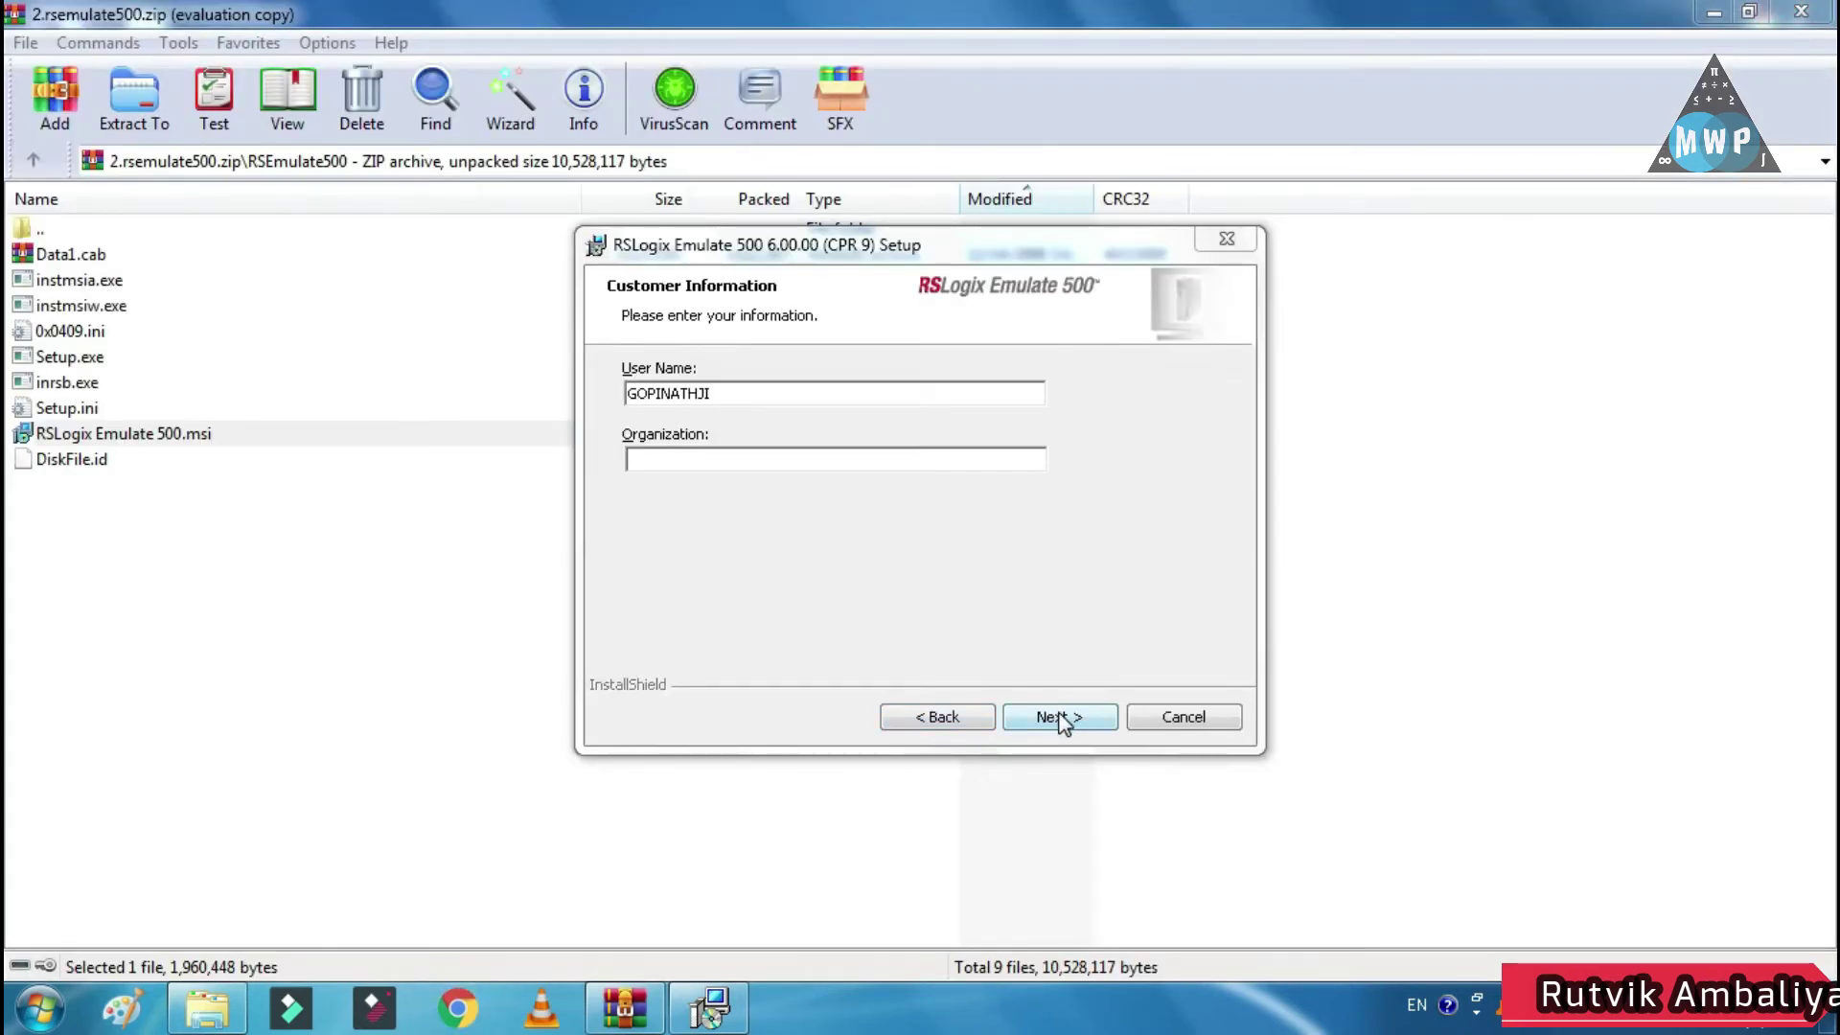
left_click(1055, 719)
left_click(1059, 720)
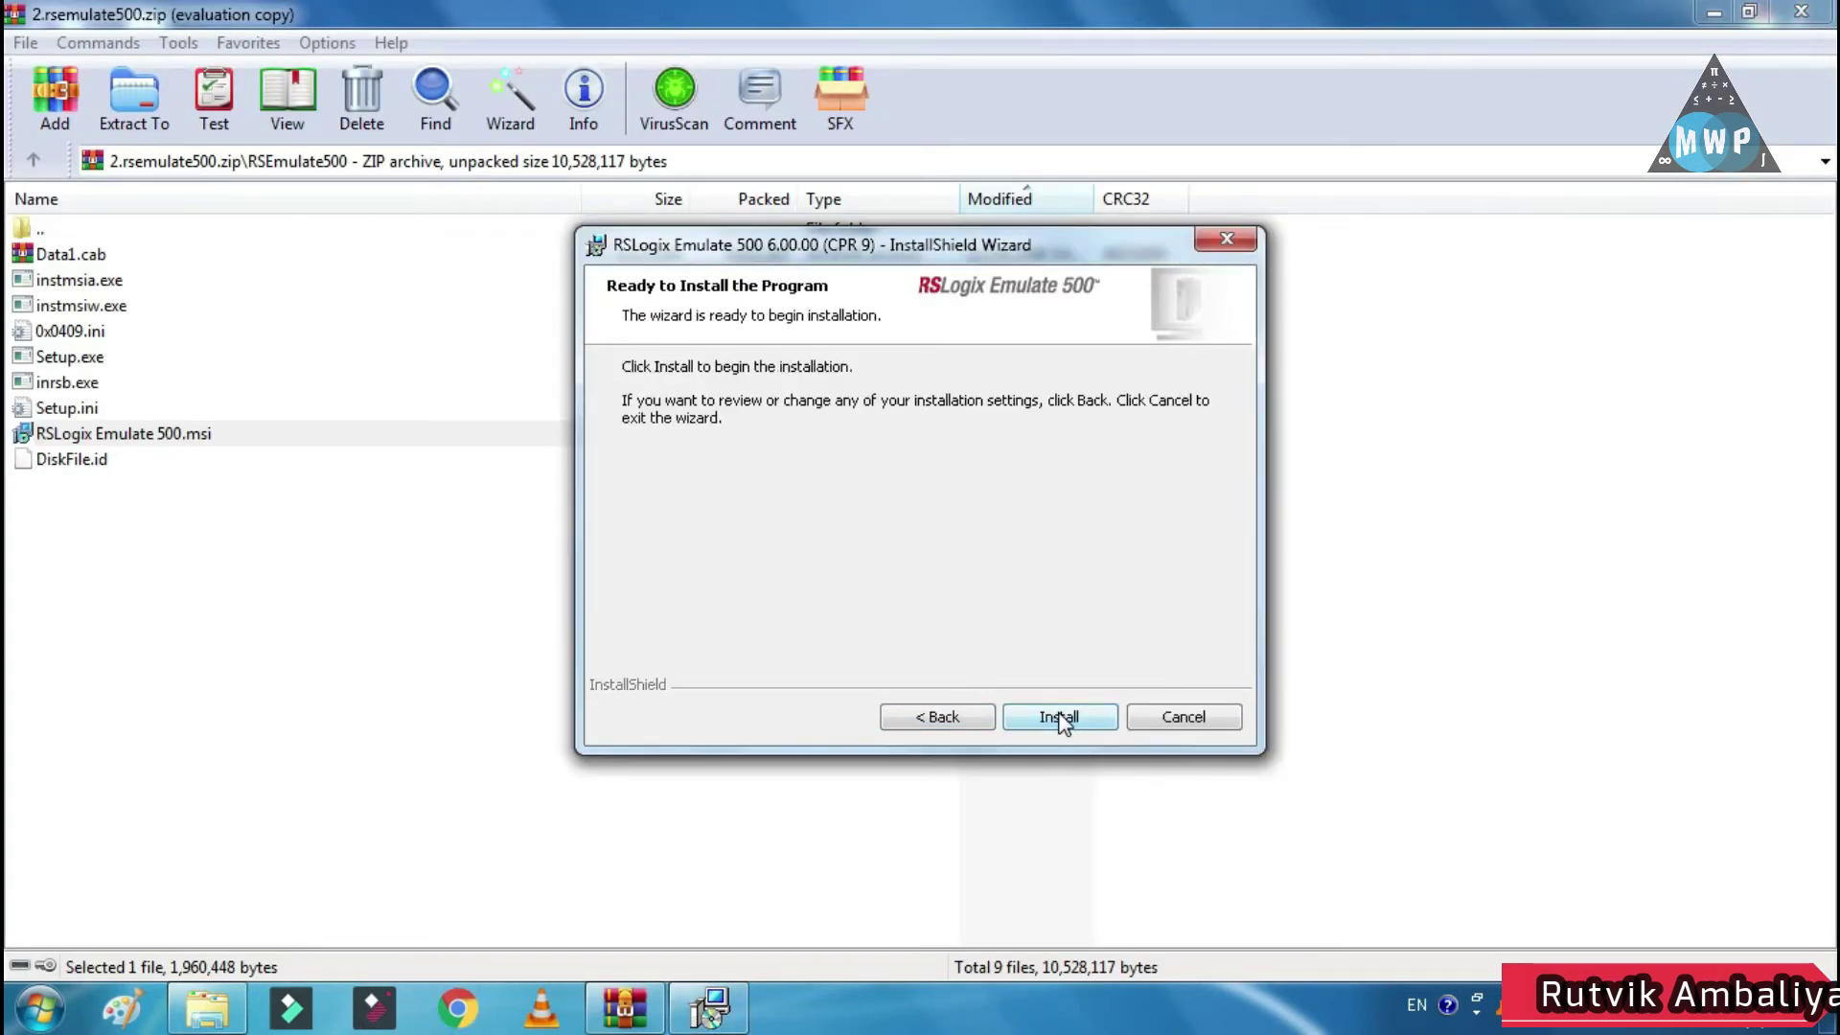
left_click(1061, 722)
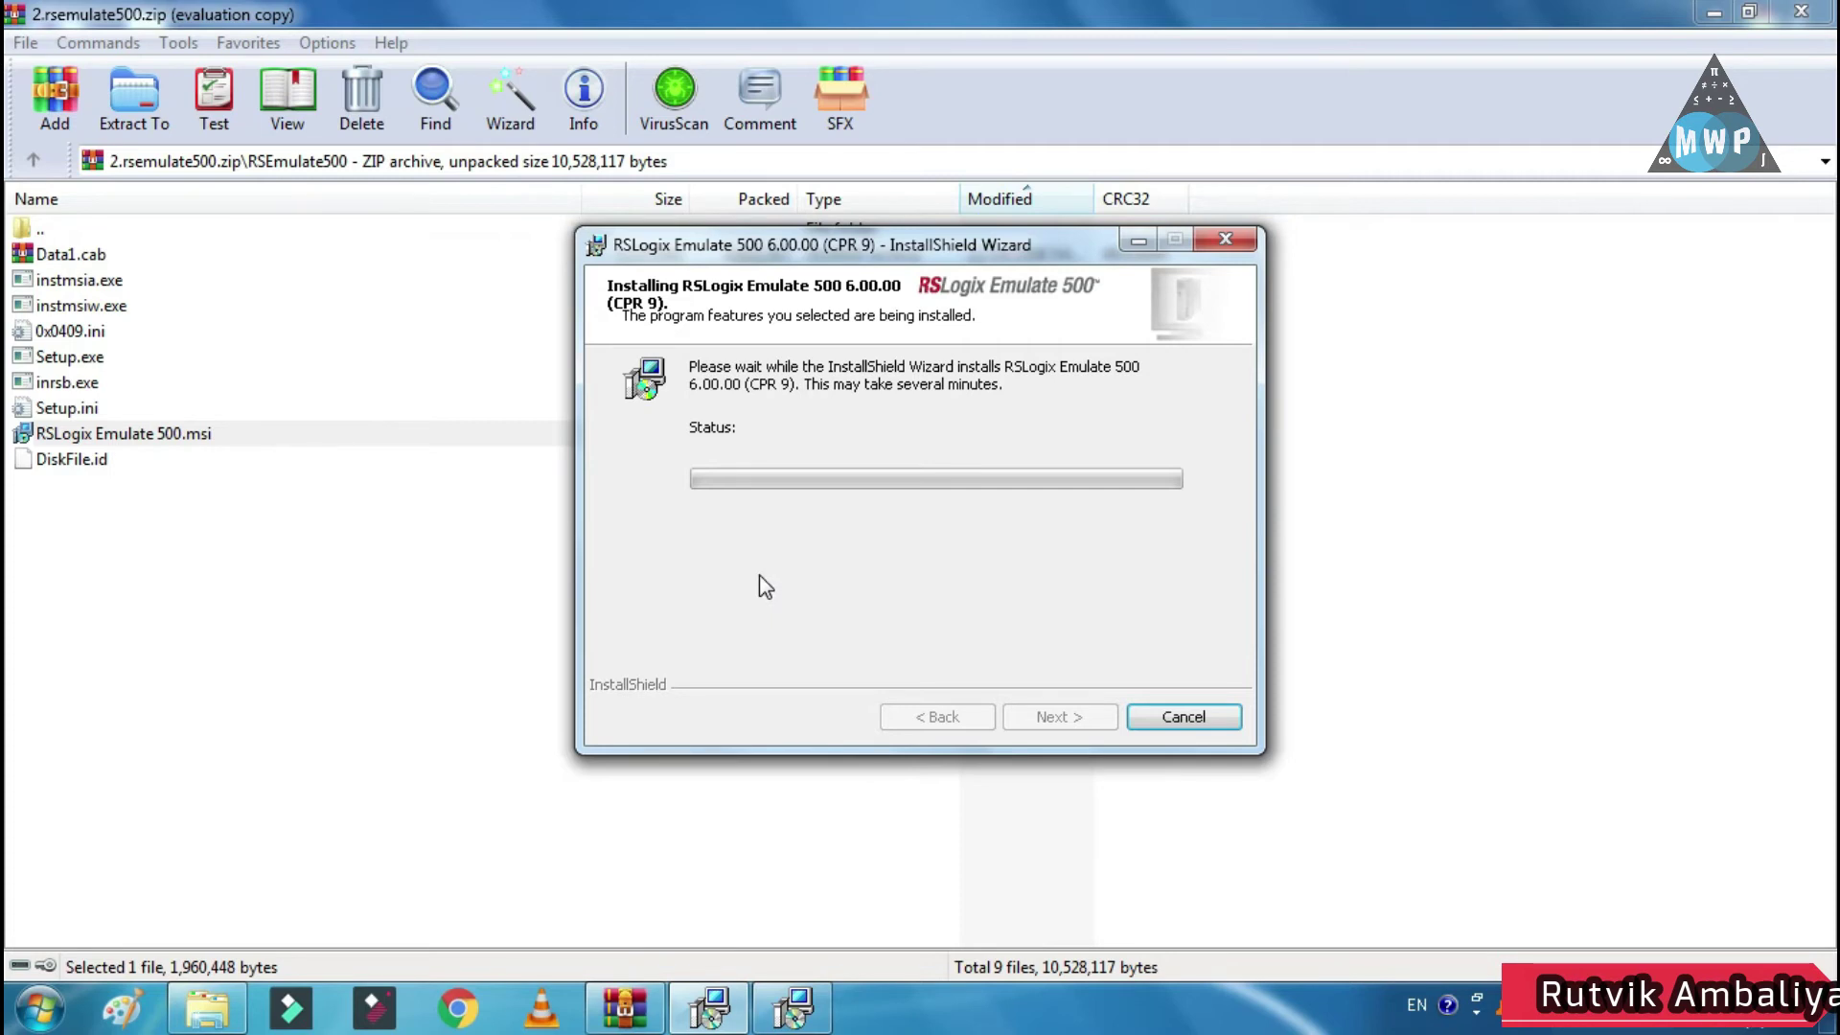
- Finish the RSLogix Emulate 500 installation, acknowledging the registry entry error, and minimize the open windows to show the desktop
left_click(796, 1007)
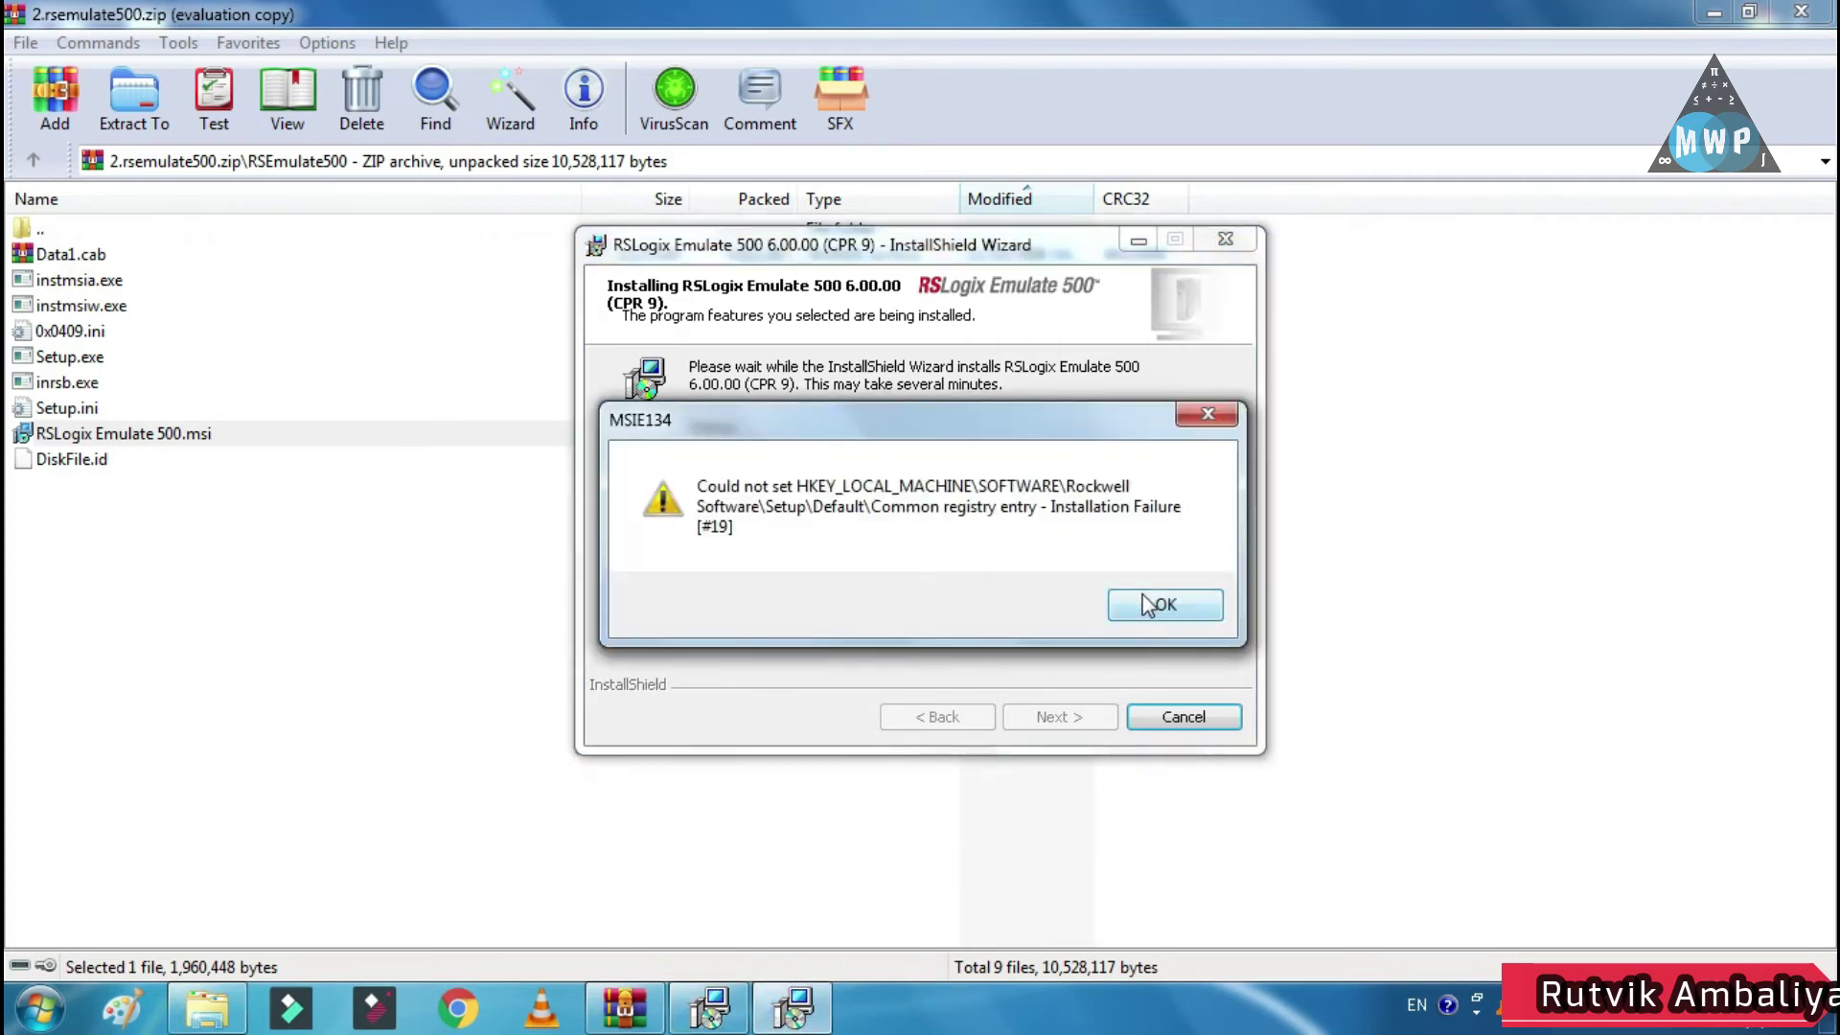
left_click(1141, 601)
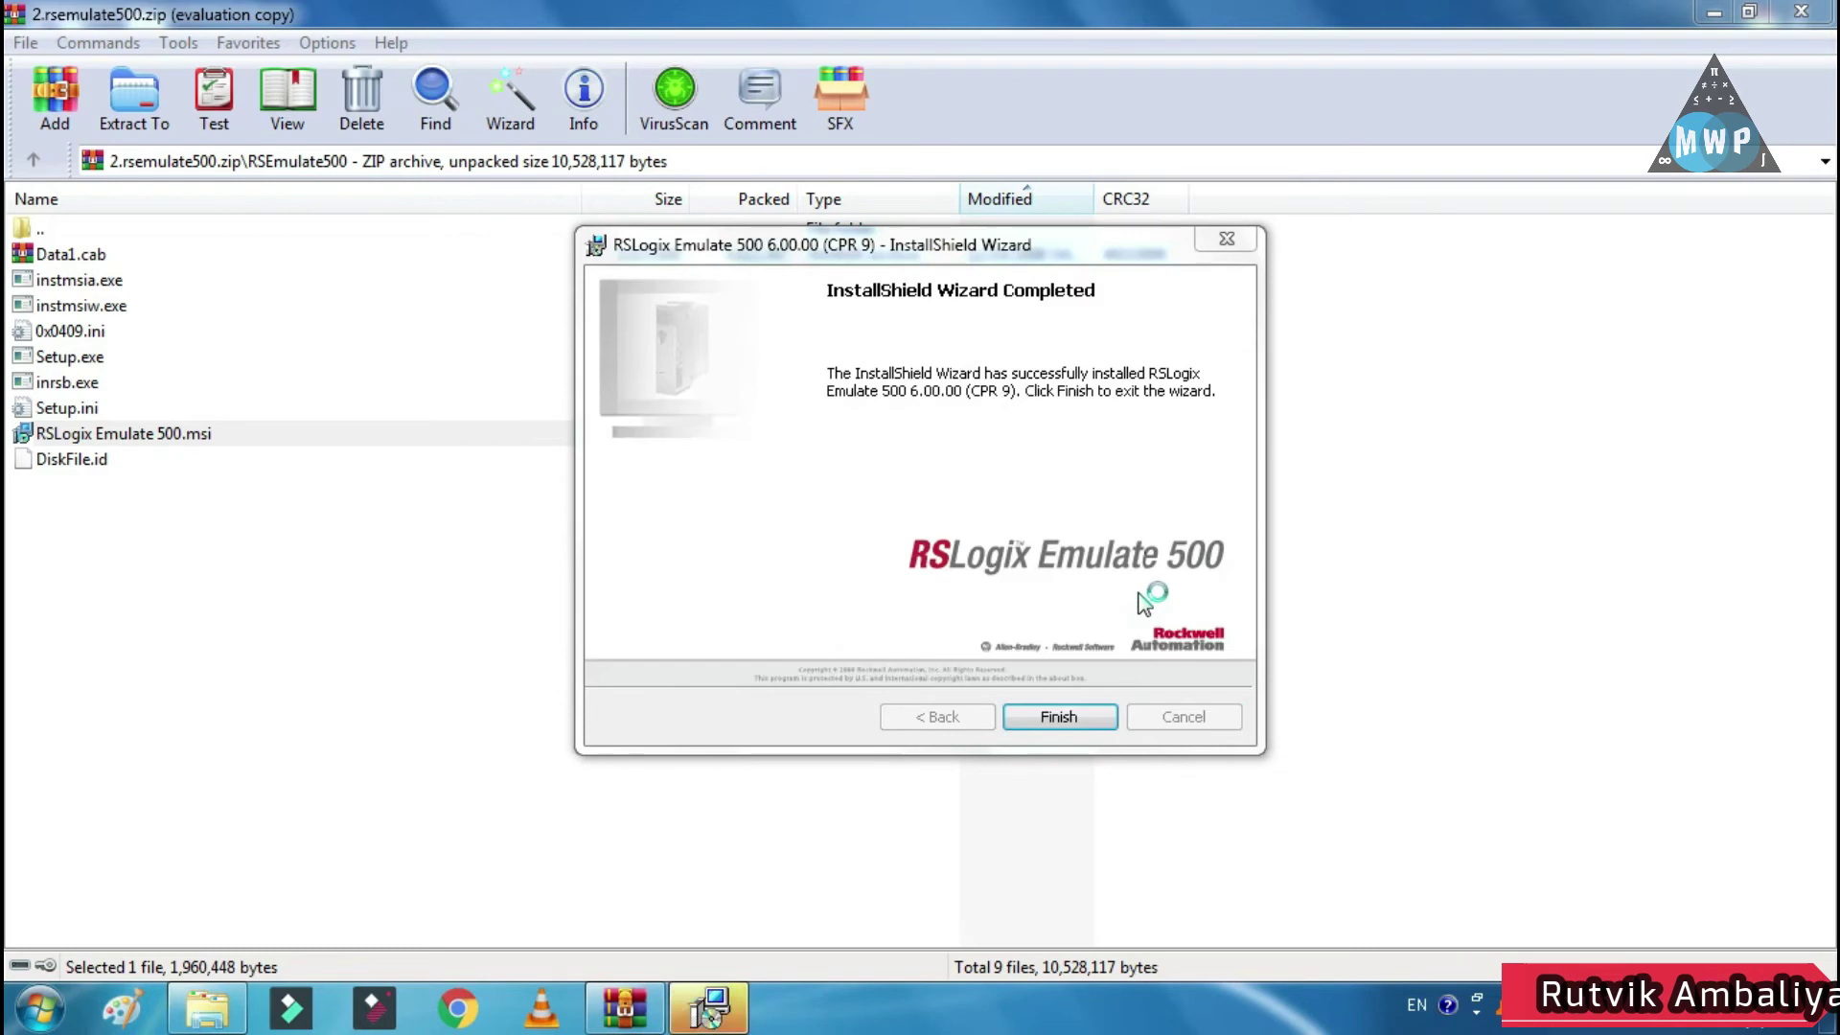
left_click(1022, 732)
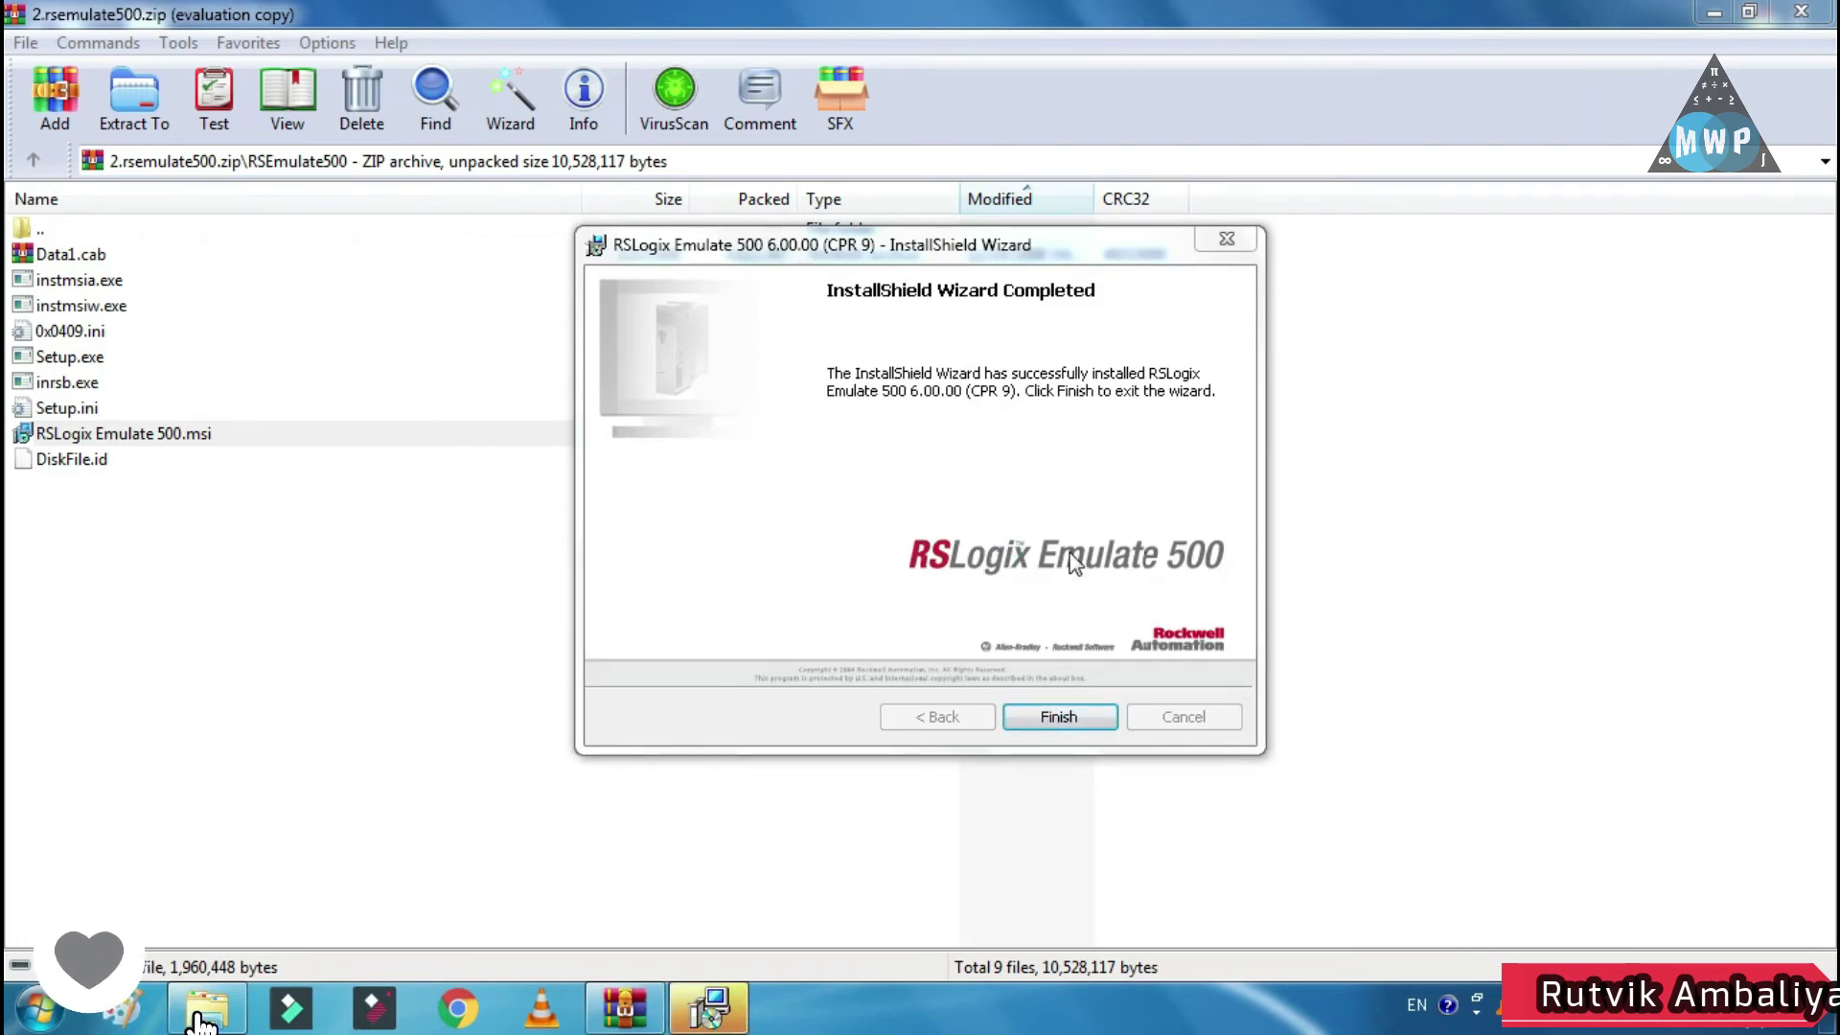
left_click(1062, 720)
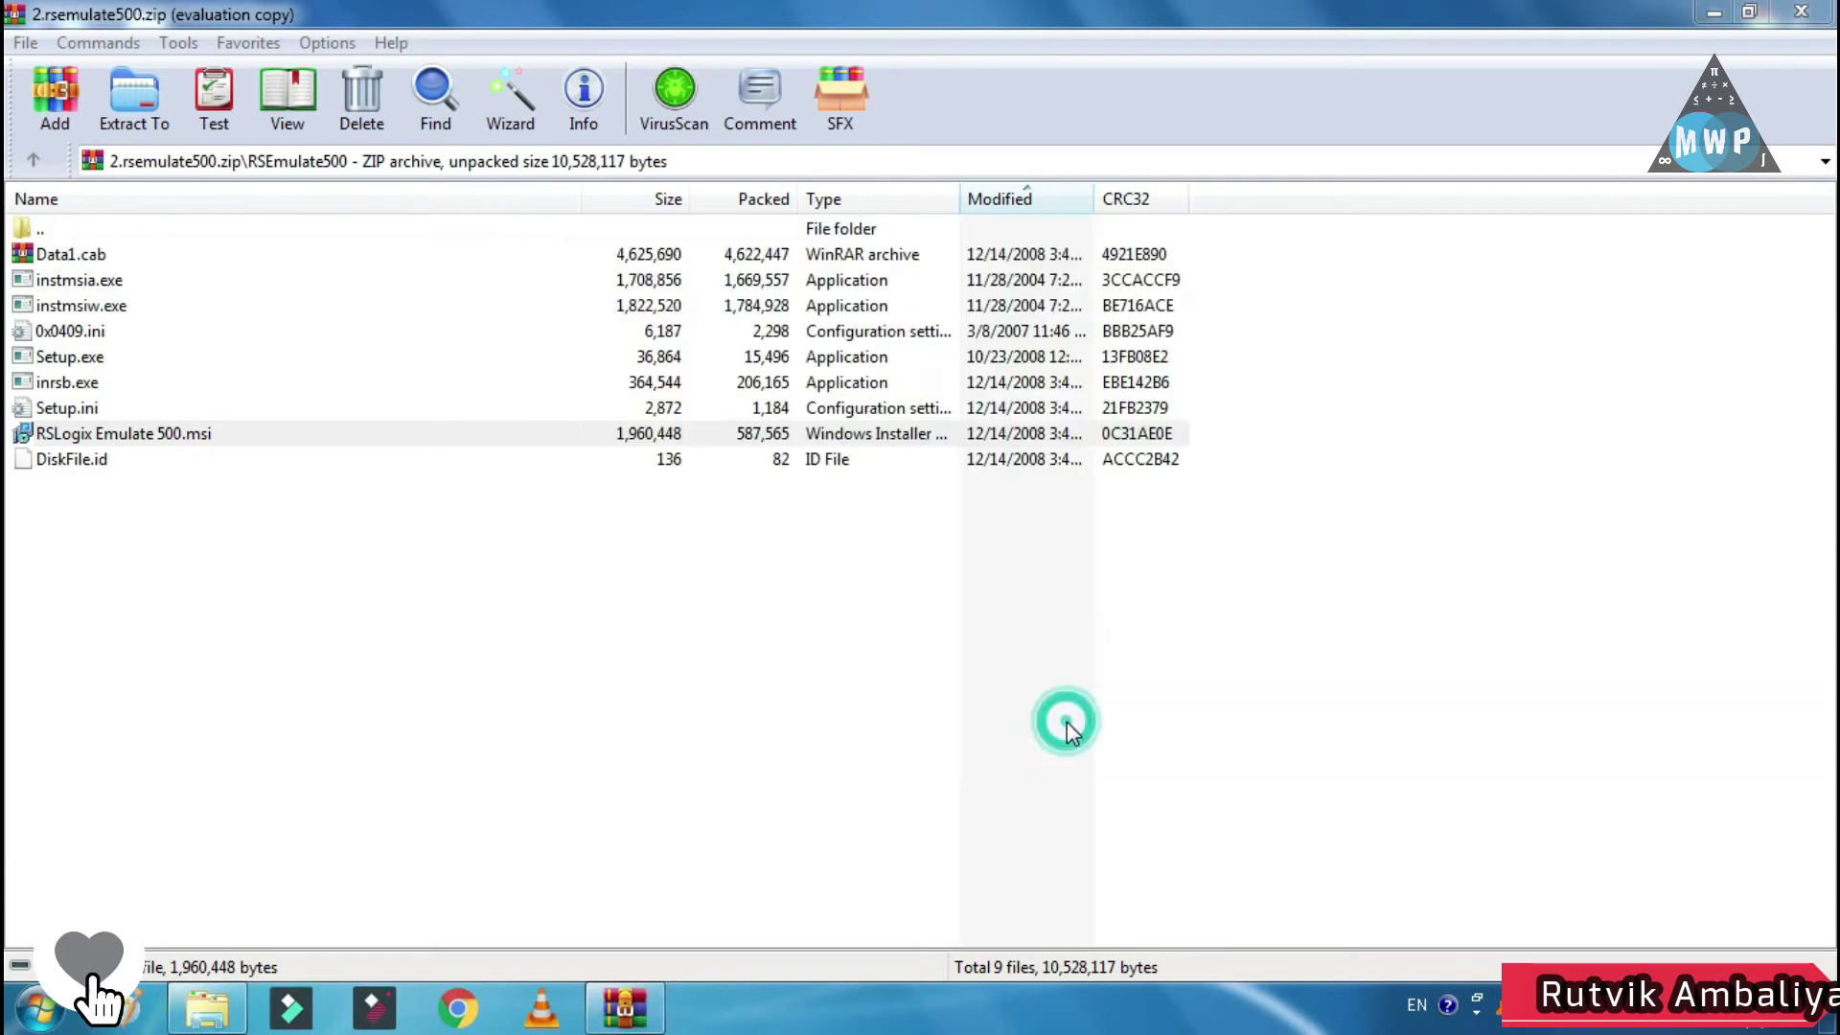
left_click(1719, 13)
left_click(1718, 14)
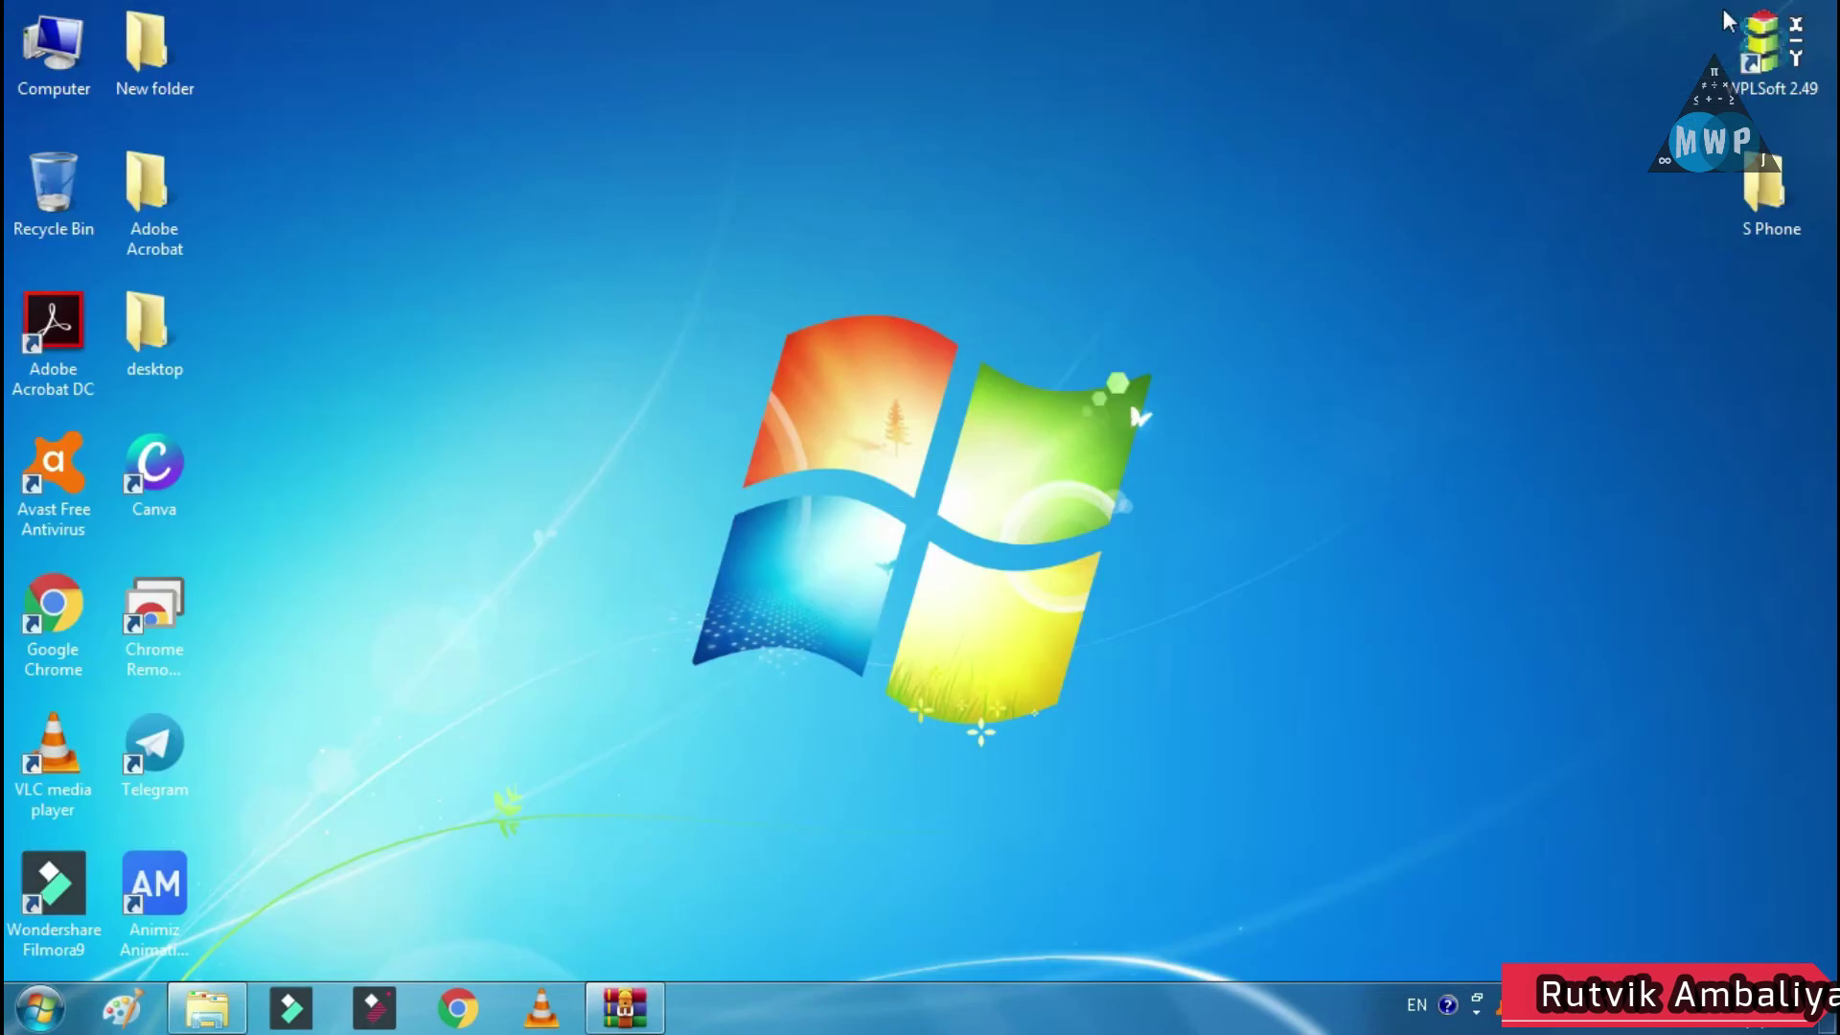
- Refresh the desktop and browse the installed programs to check the Rockwell Software group and its RSLinx folder
right_click(918, 592)
left_click(987, 670)
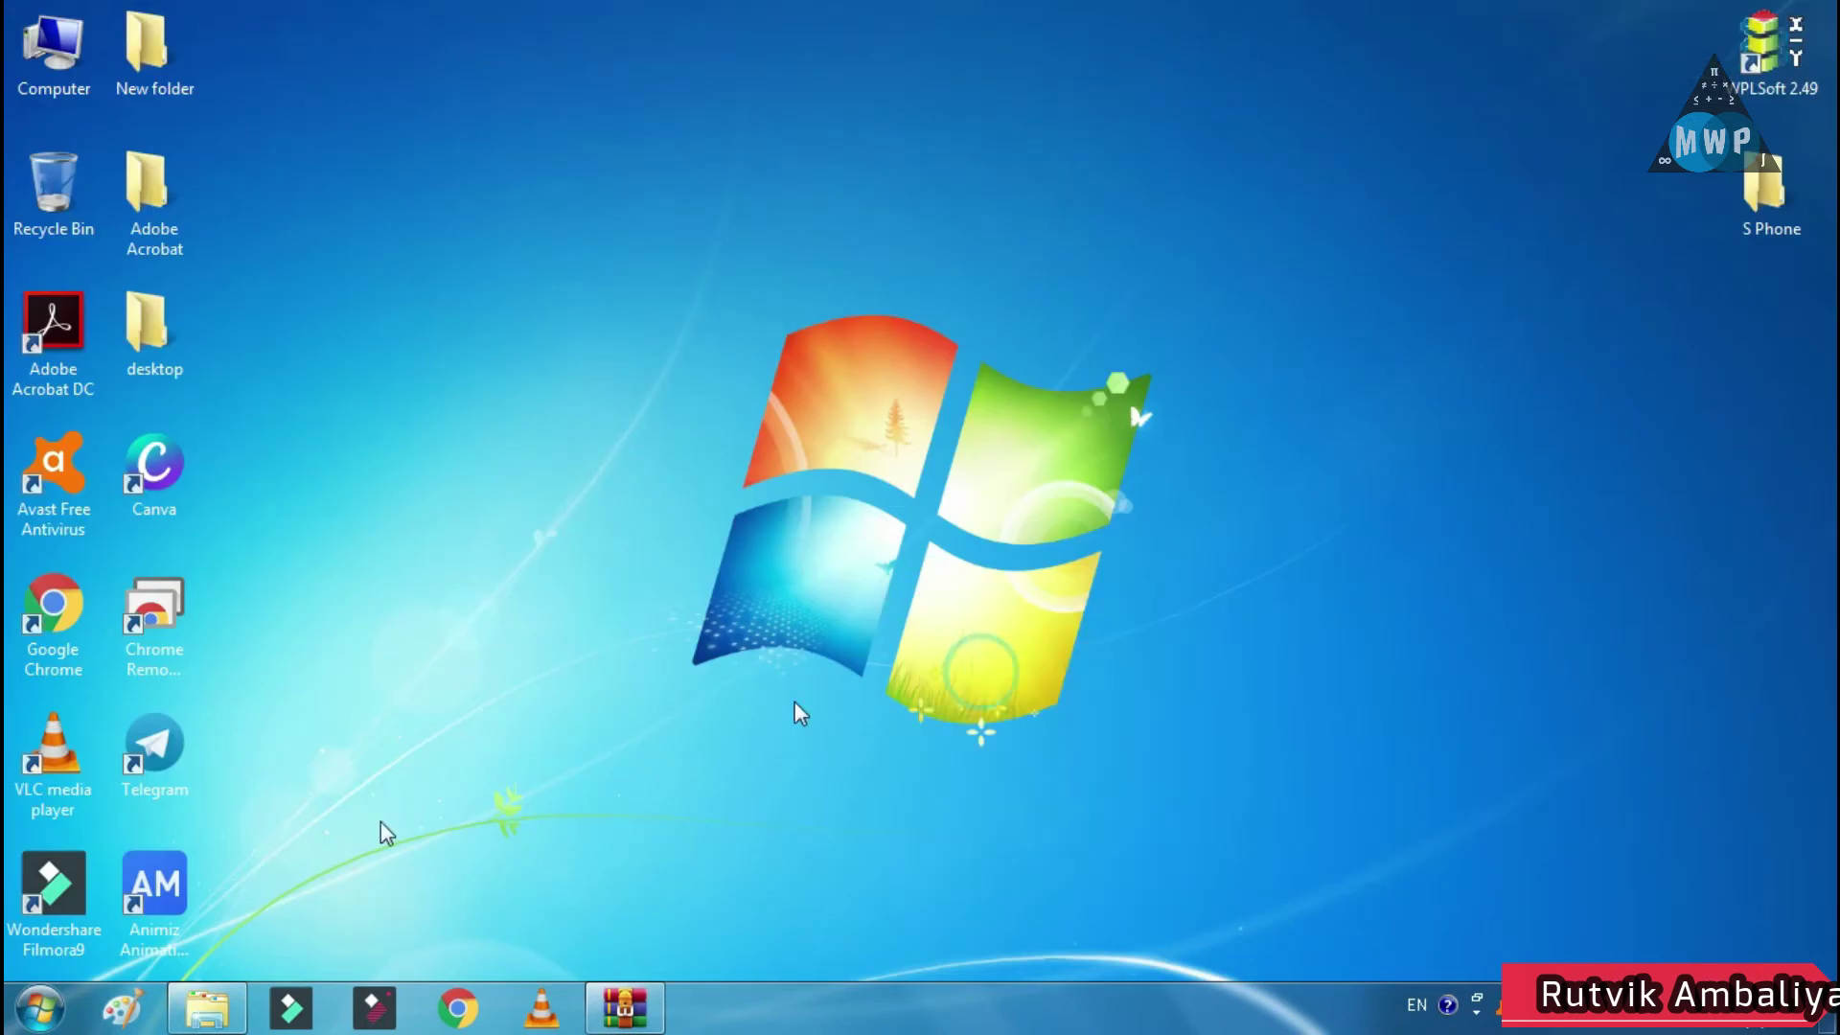
left_click(40, 1008)
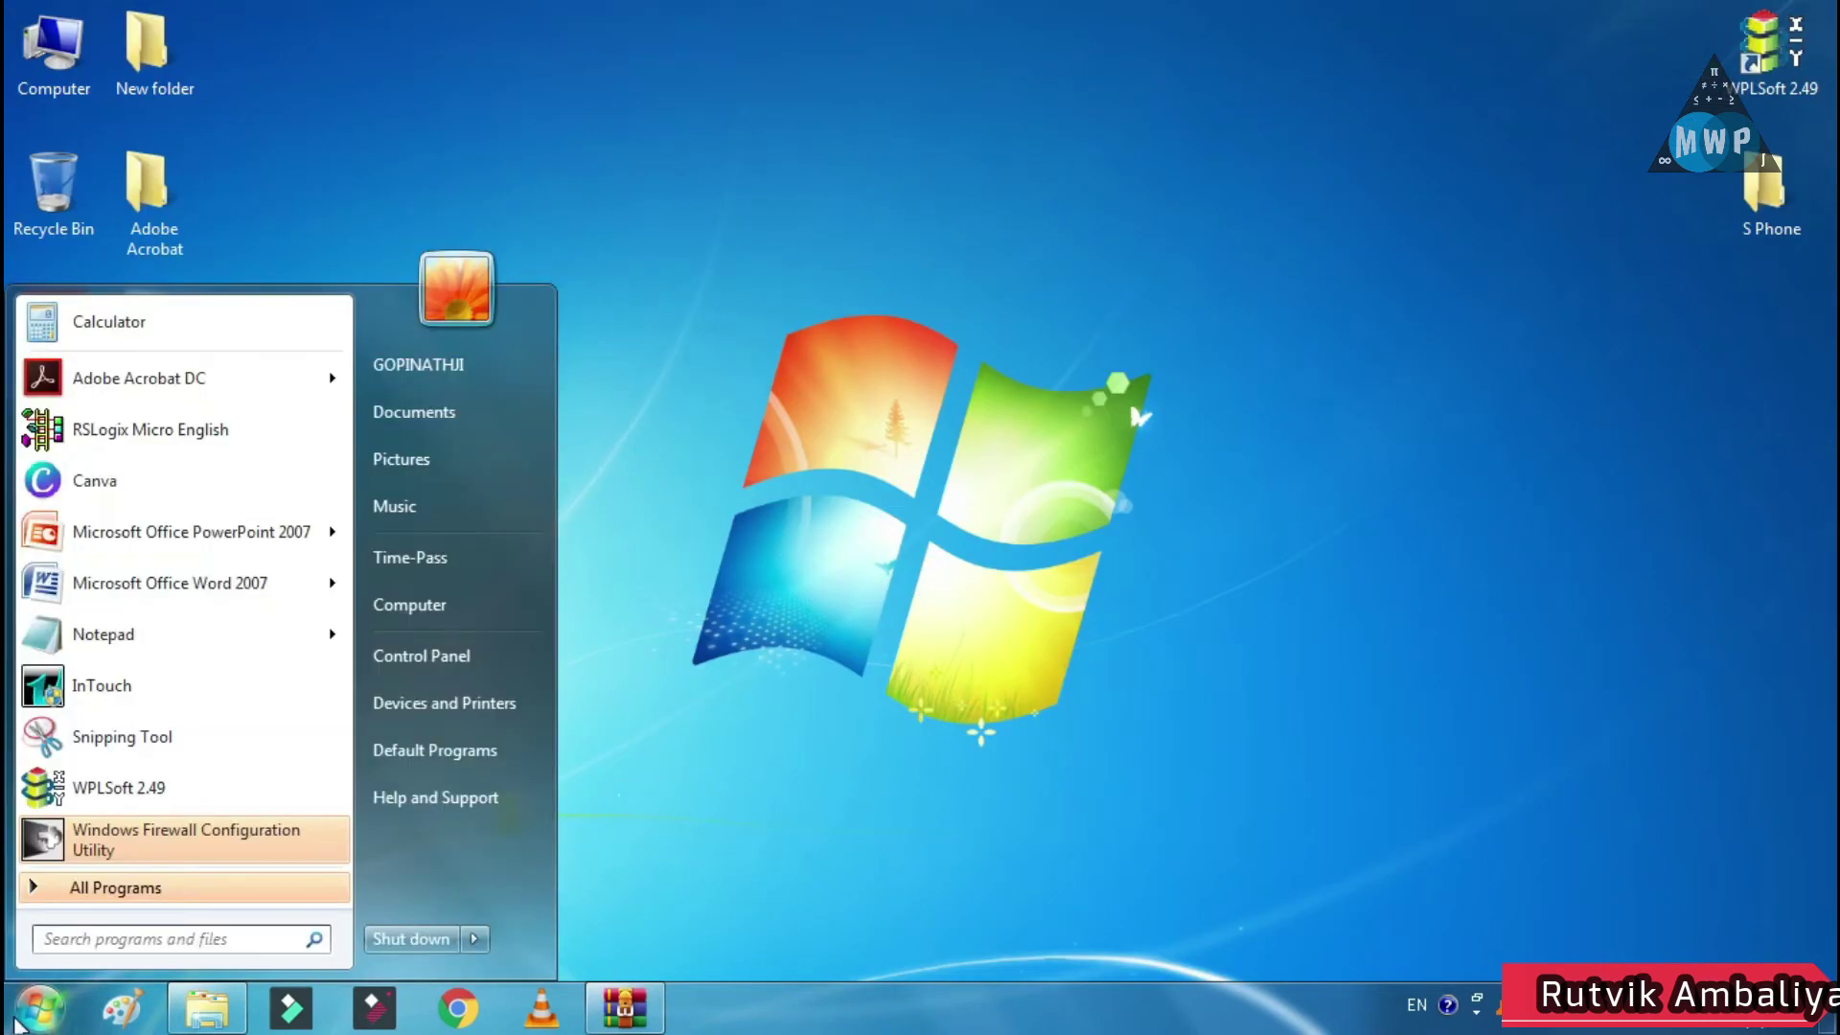
left_click(123, 889)
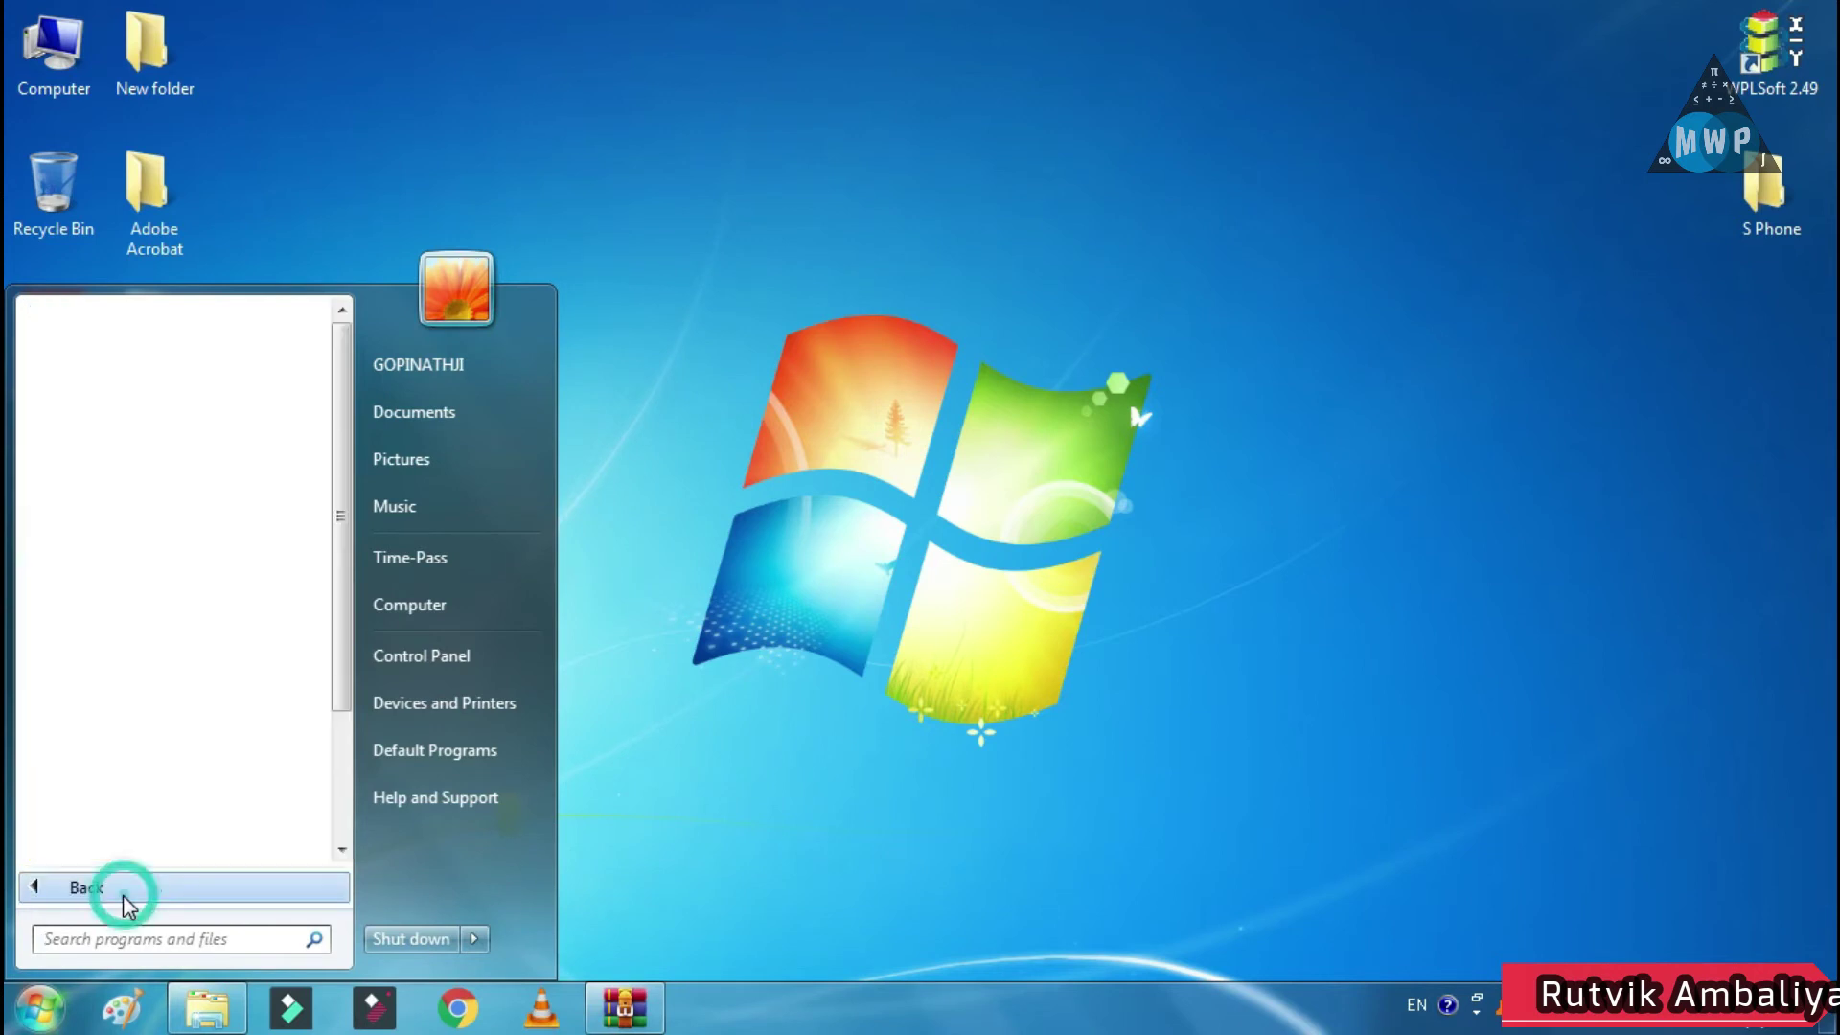
scroll(177, 787, "down", 2)
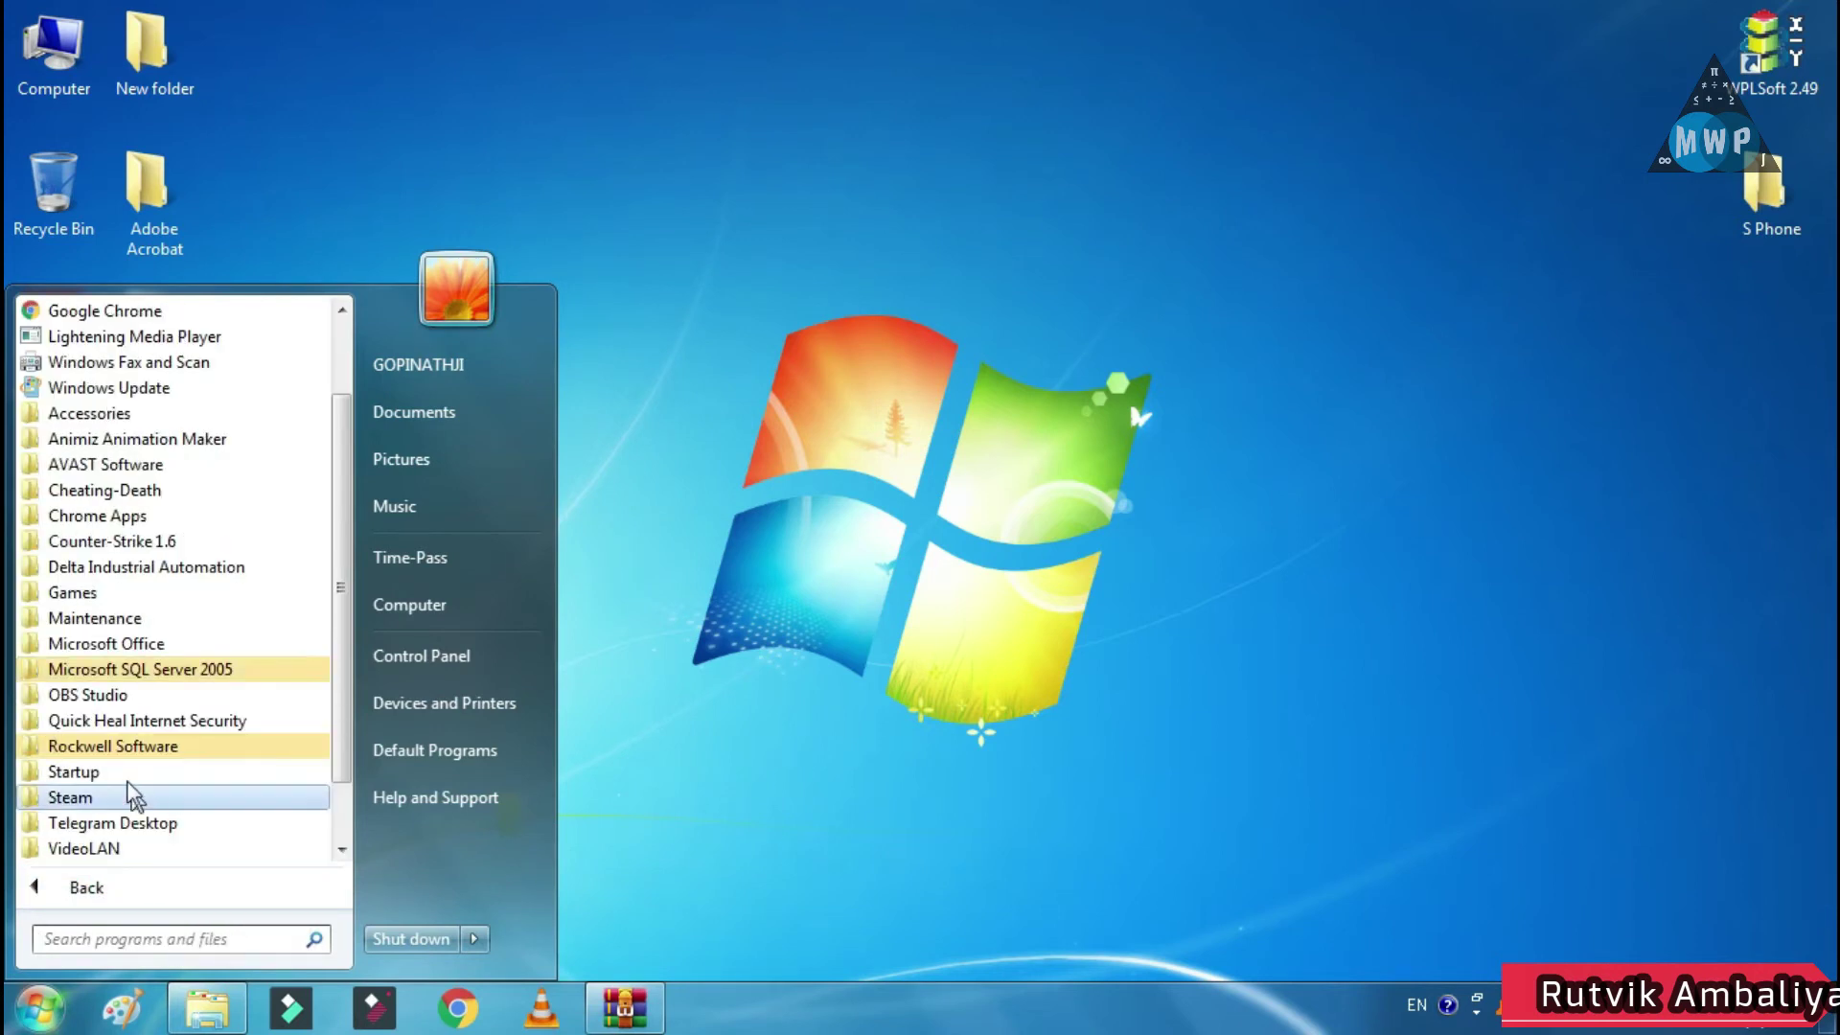
left_click(132, 749)
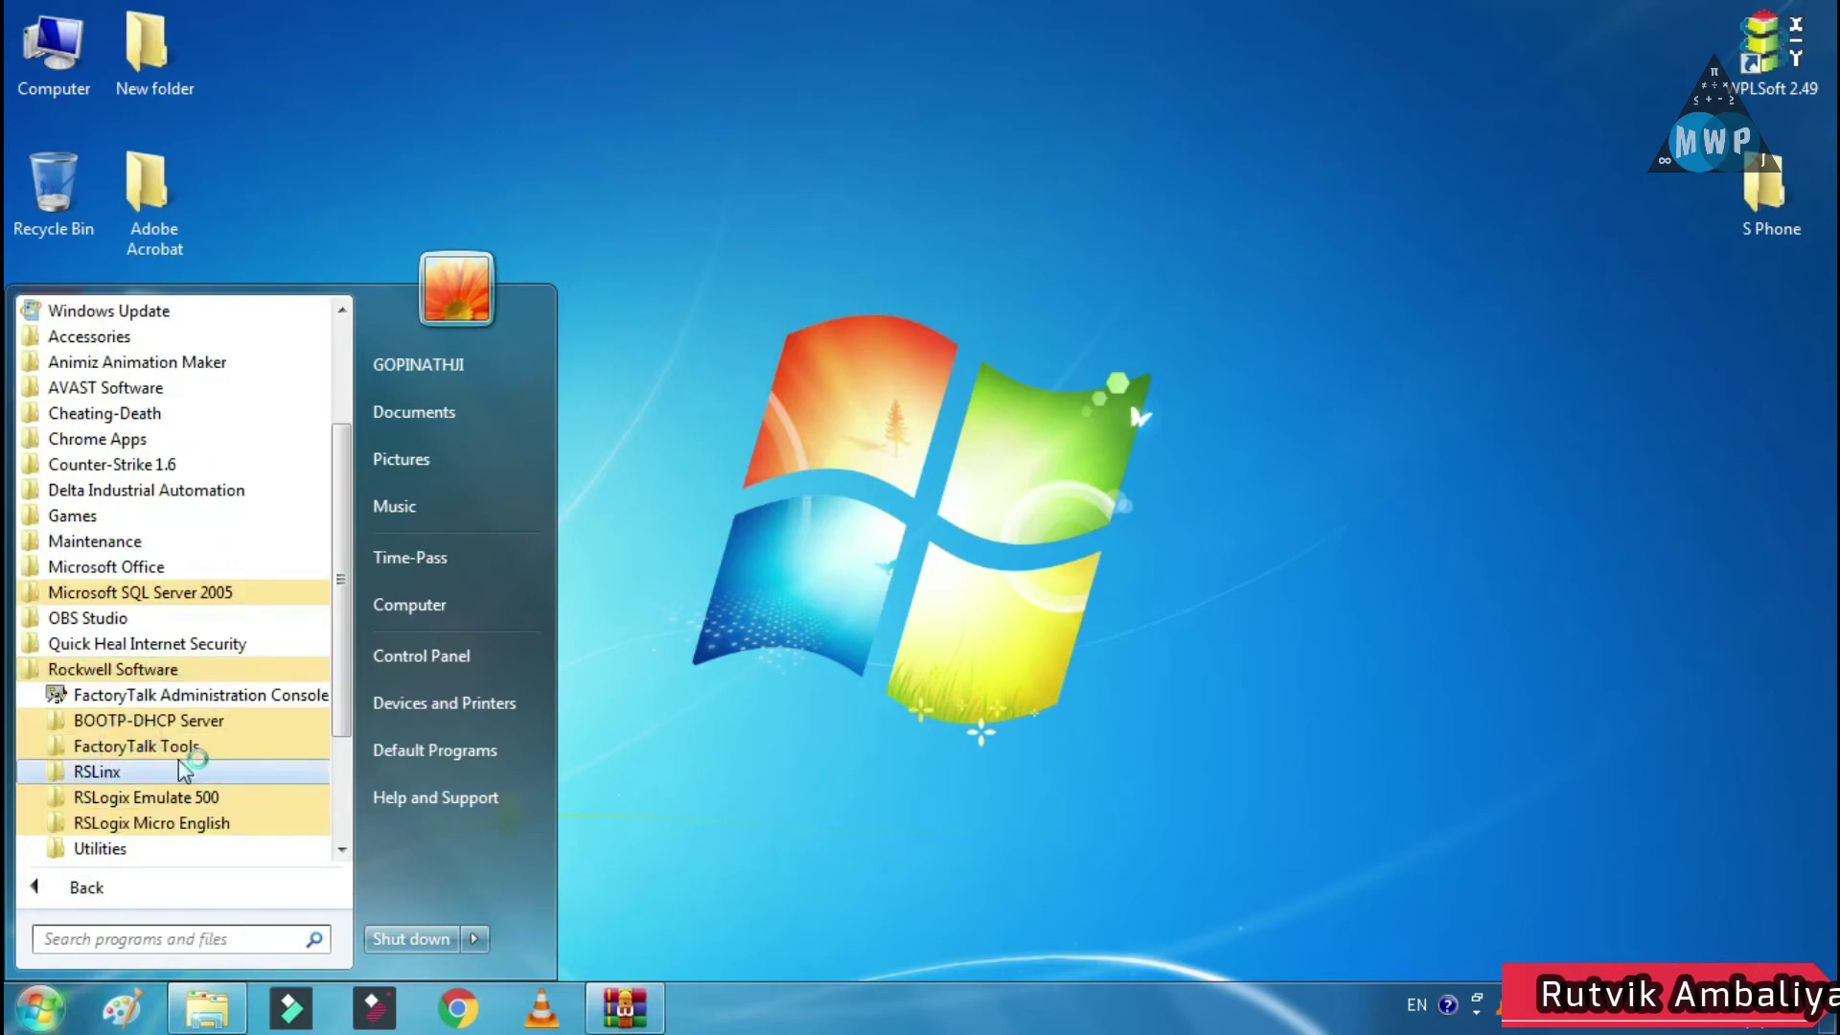
scroll(185, 772, "down", 2)
left_click(228, 671)
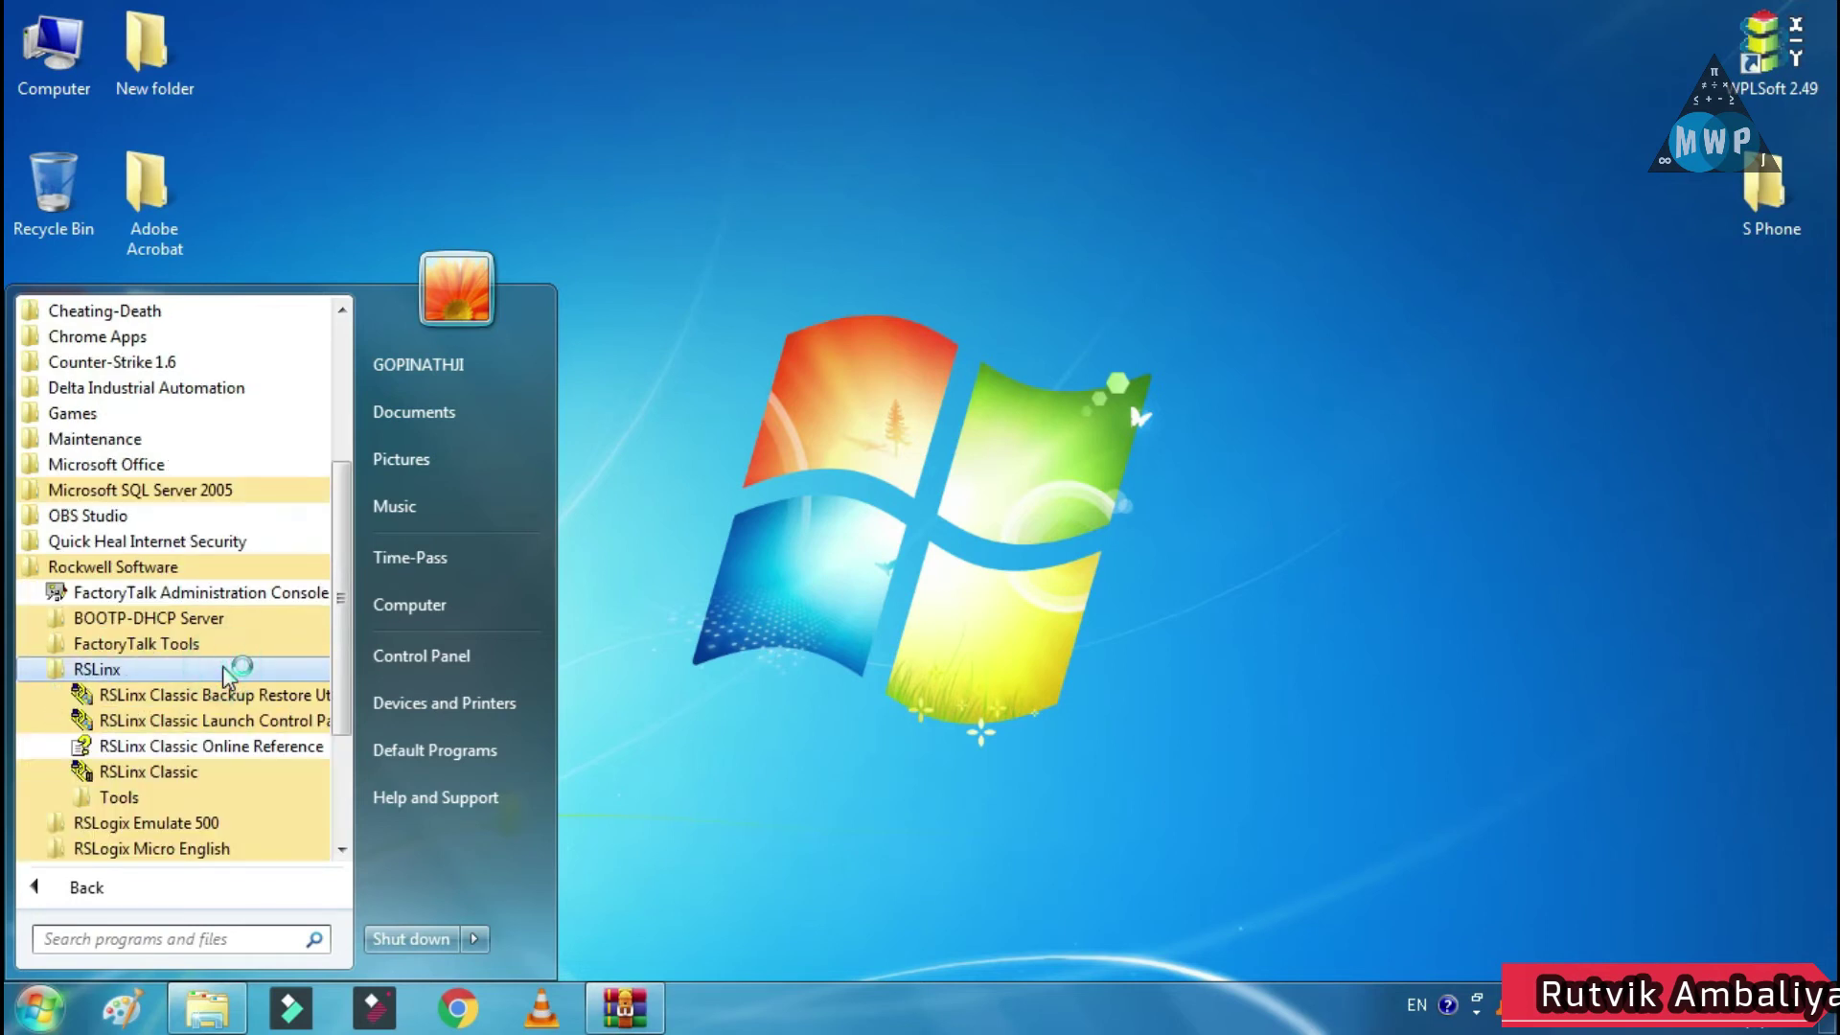
left_click(228, 671)
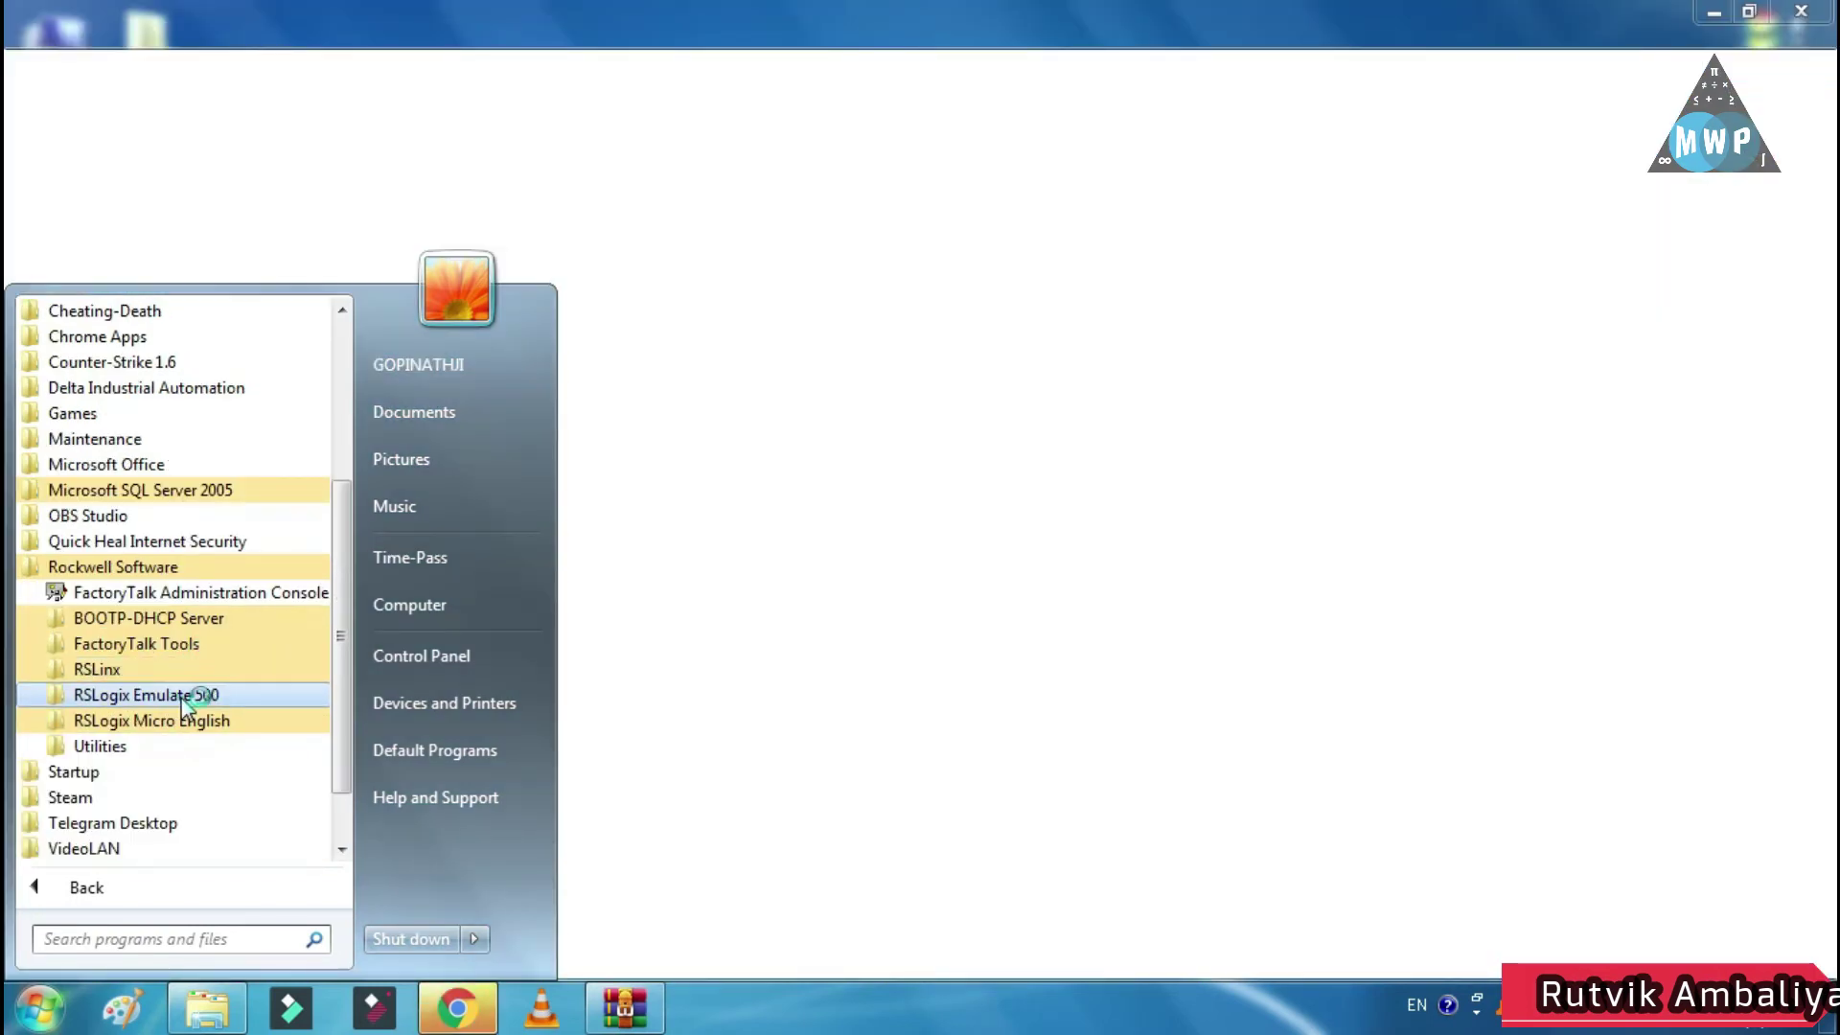
- Look through the RSLogix Emulate 500 and RSLogix Micro English folders in the Rockwell Software program group
left_click(187, 697)
left_click(201, 696)
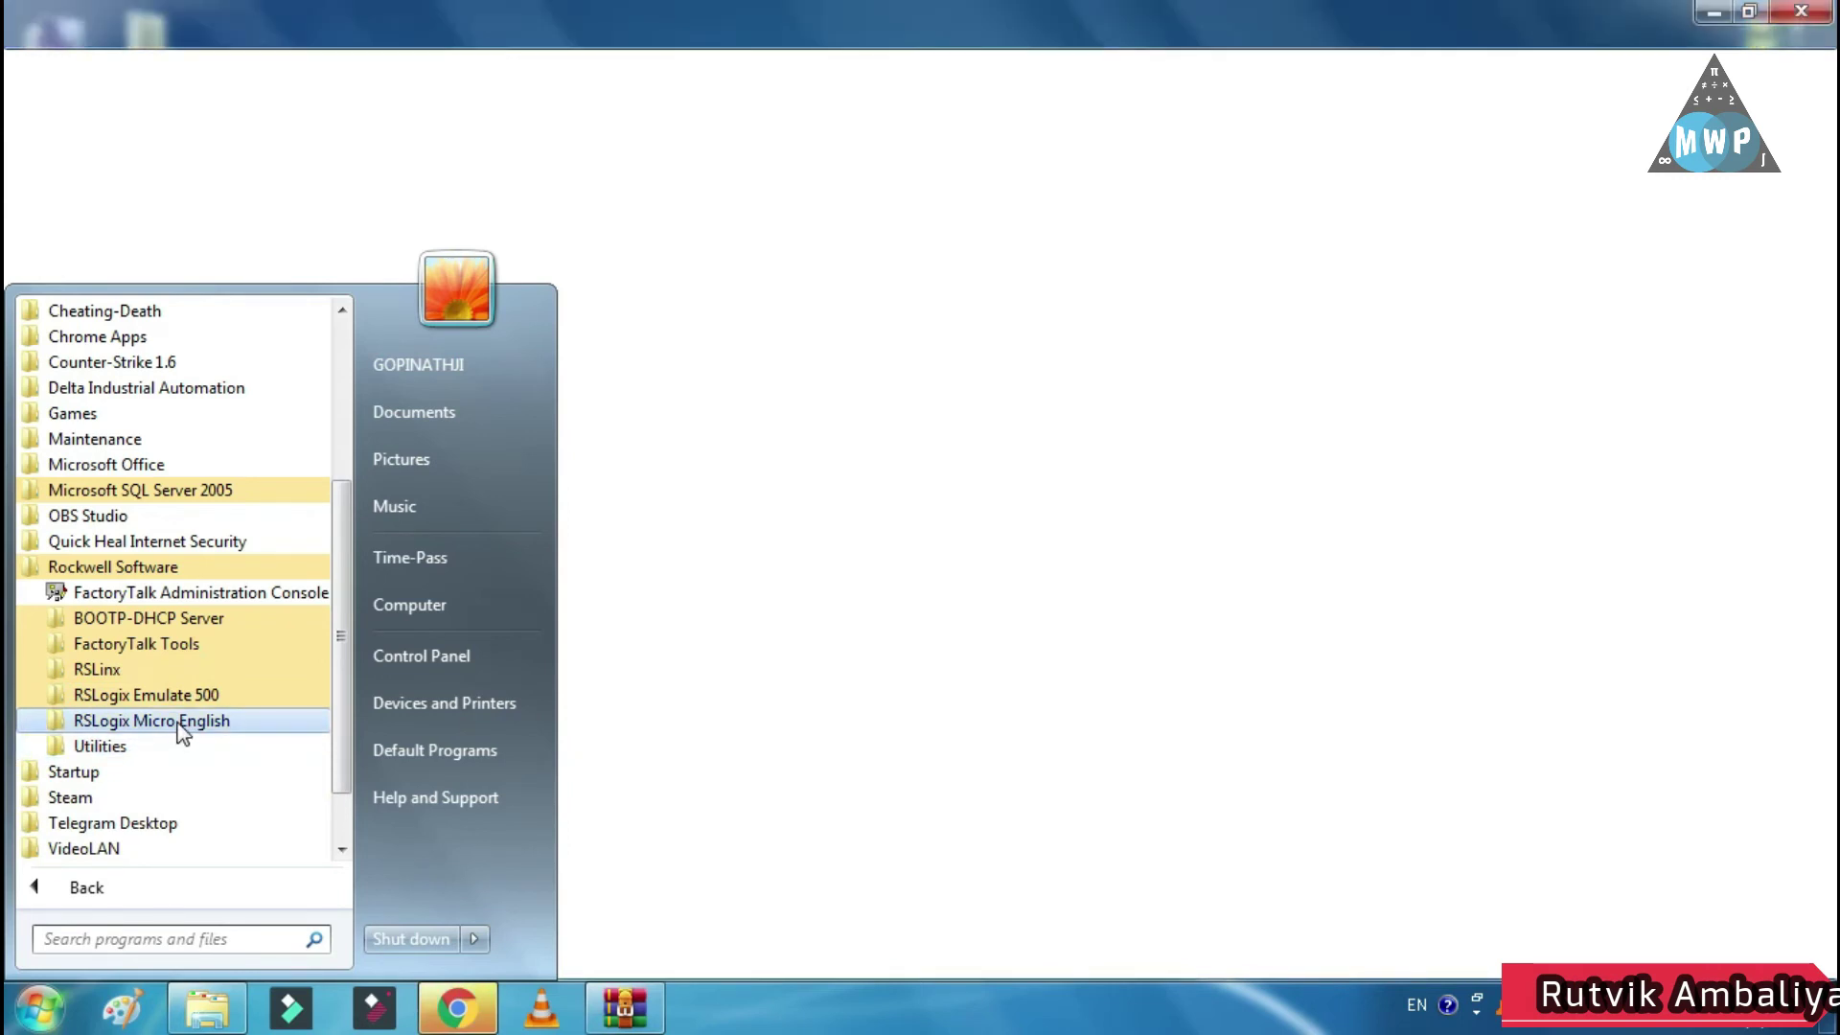
left_click(182, 699)
left_click(172, 697)
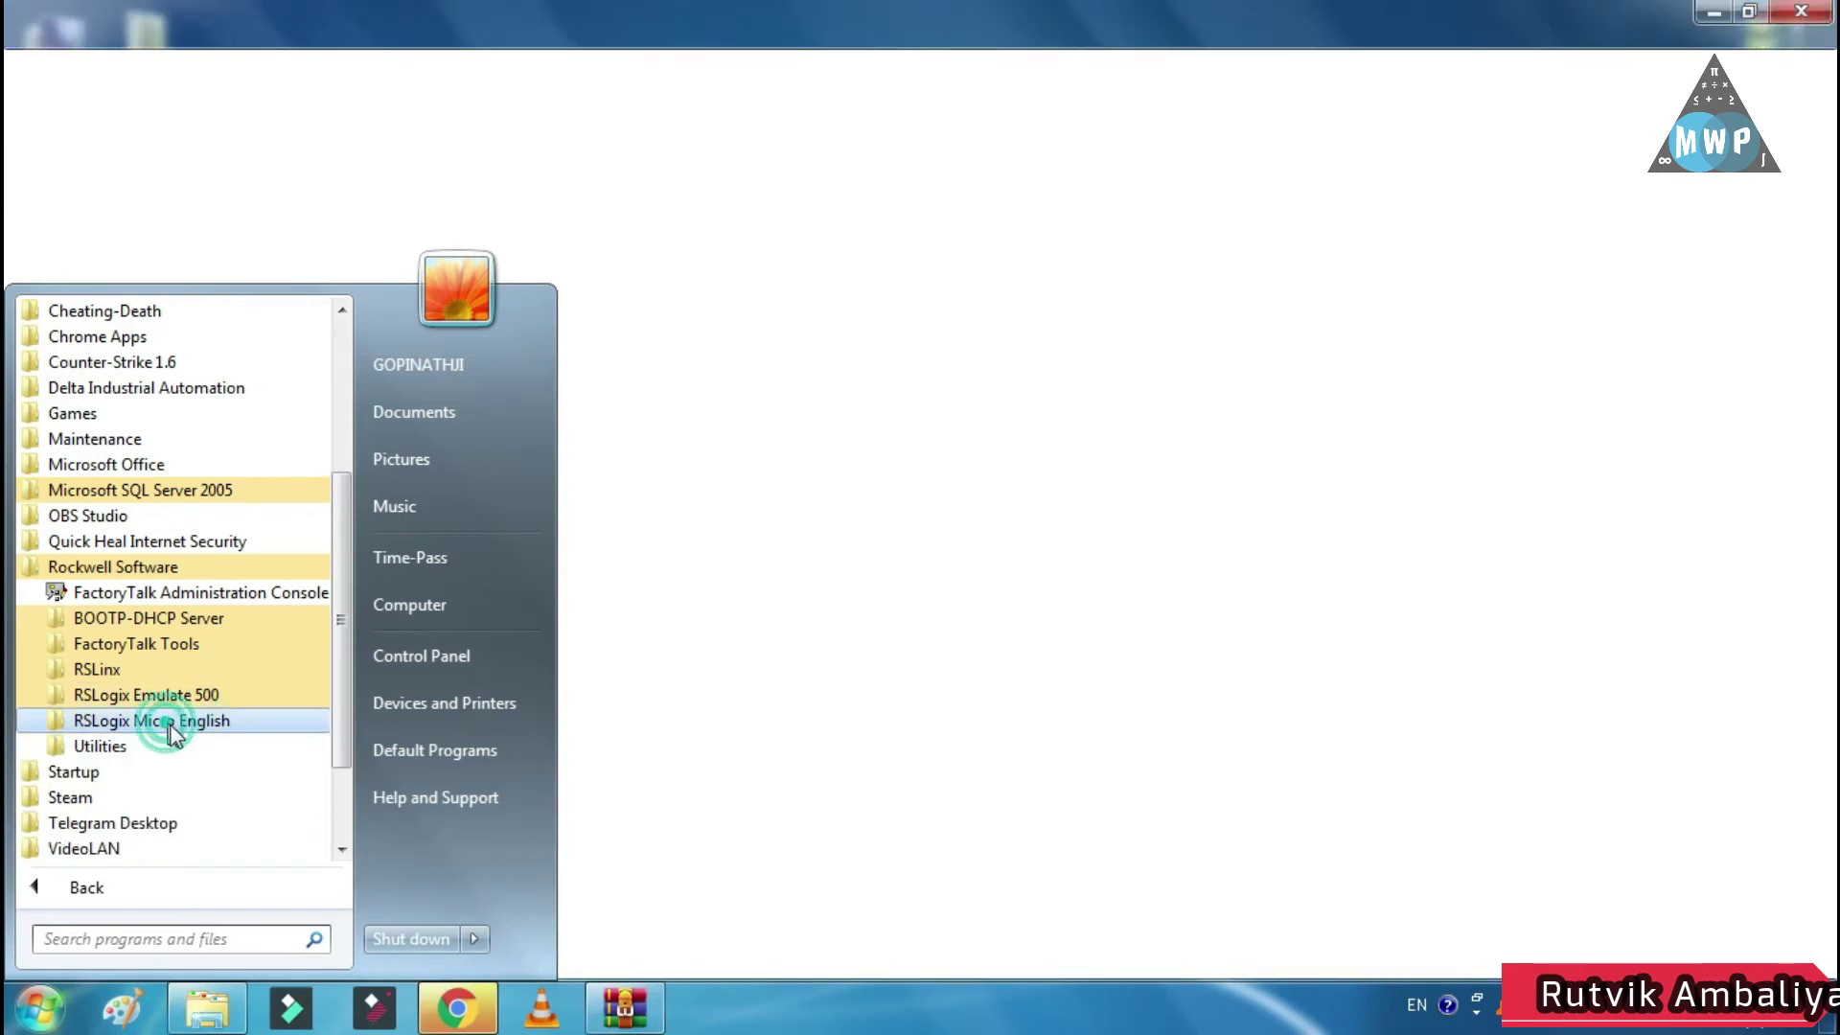
left_click(171, 721)
left_click(170, 721)
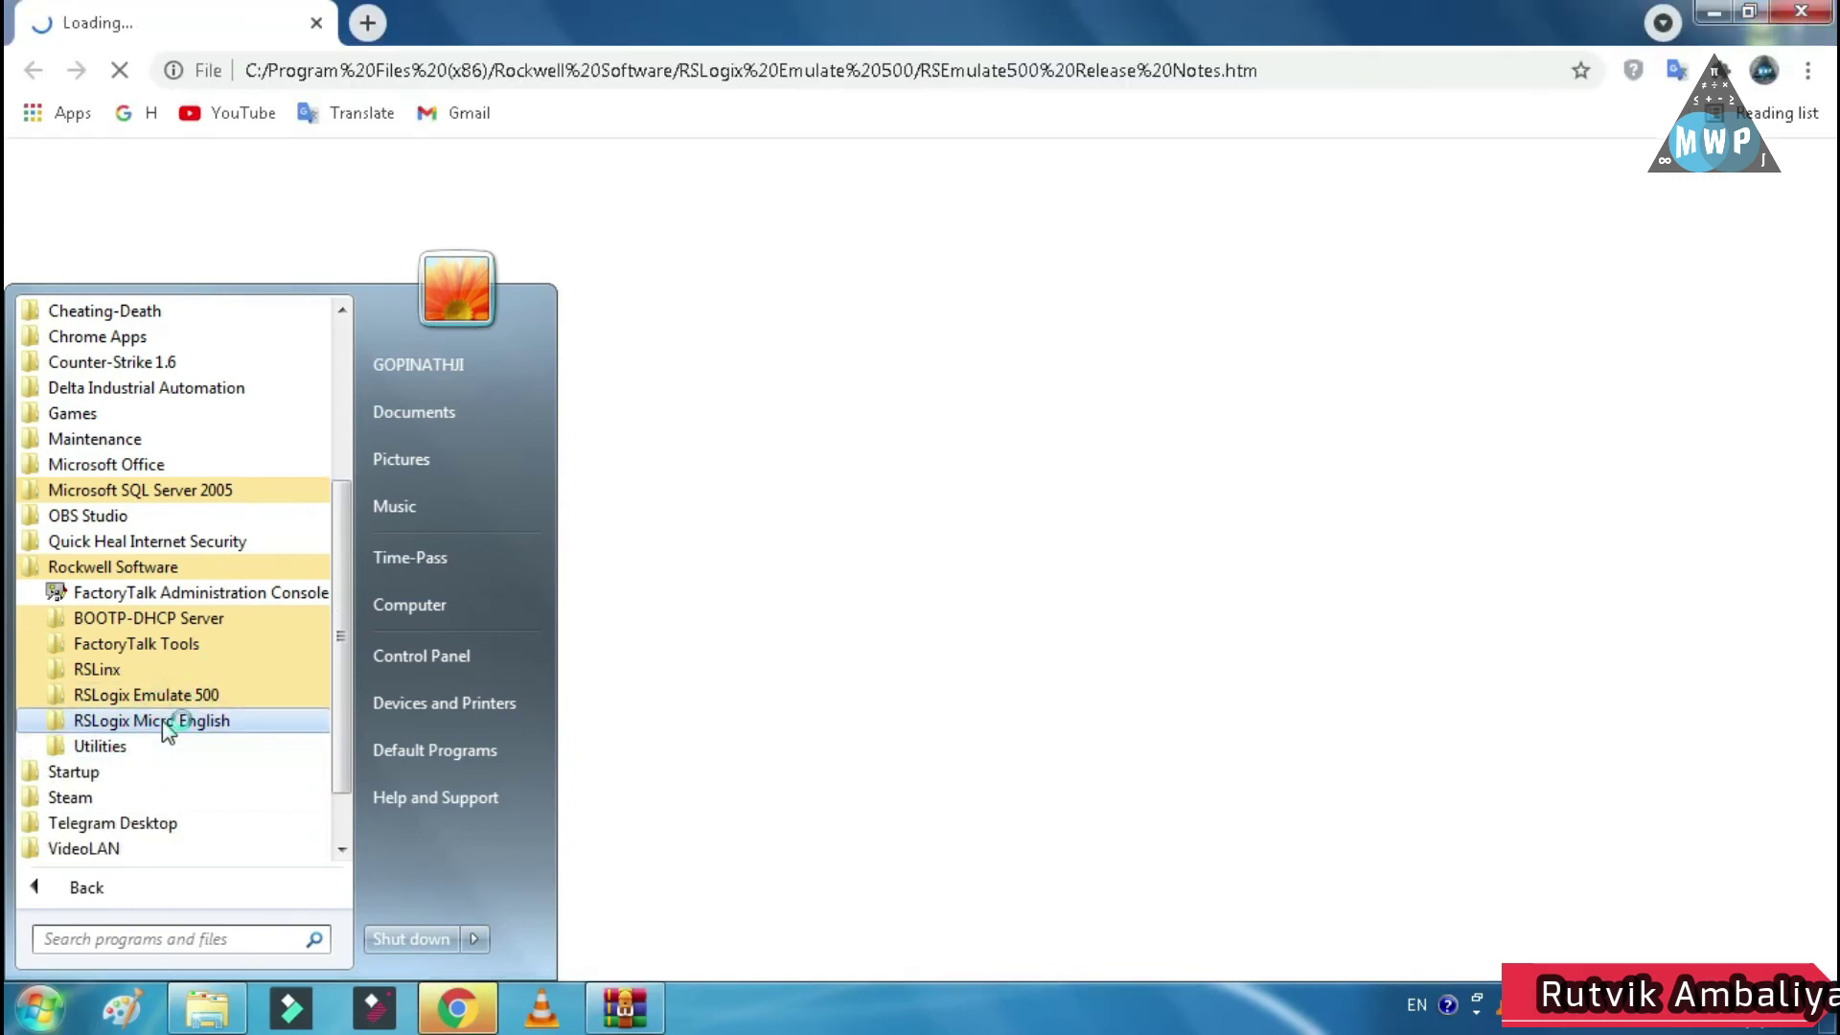
left_click(165, 721)
left_click(163, 720)
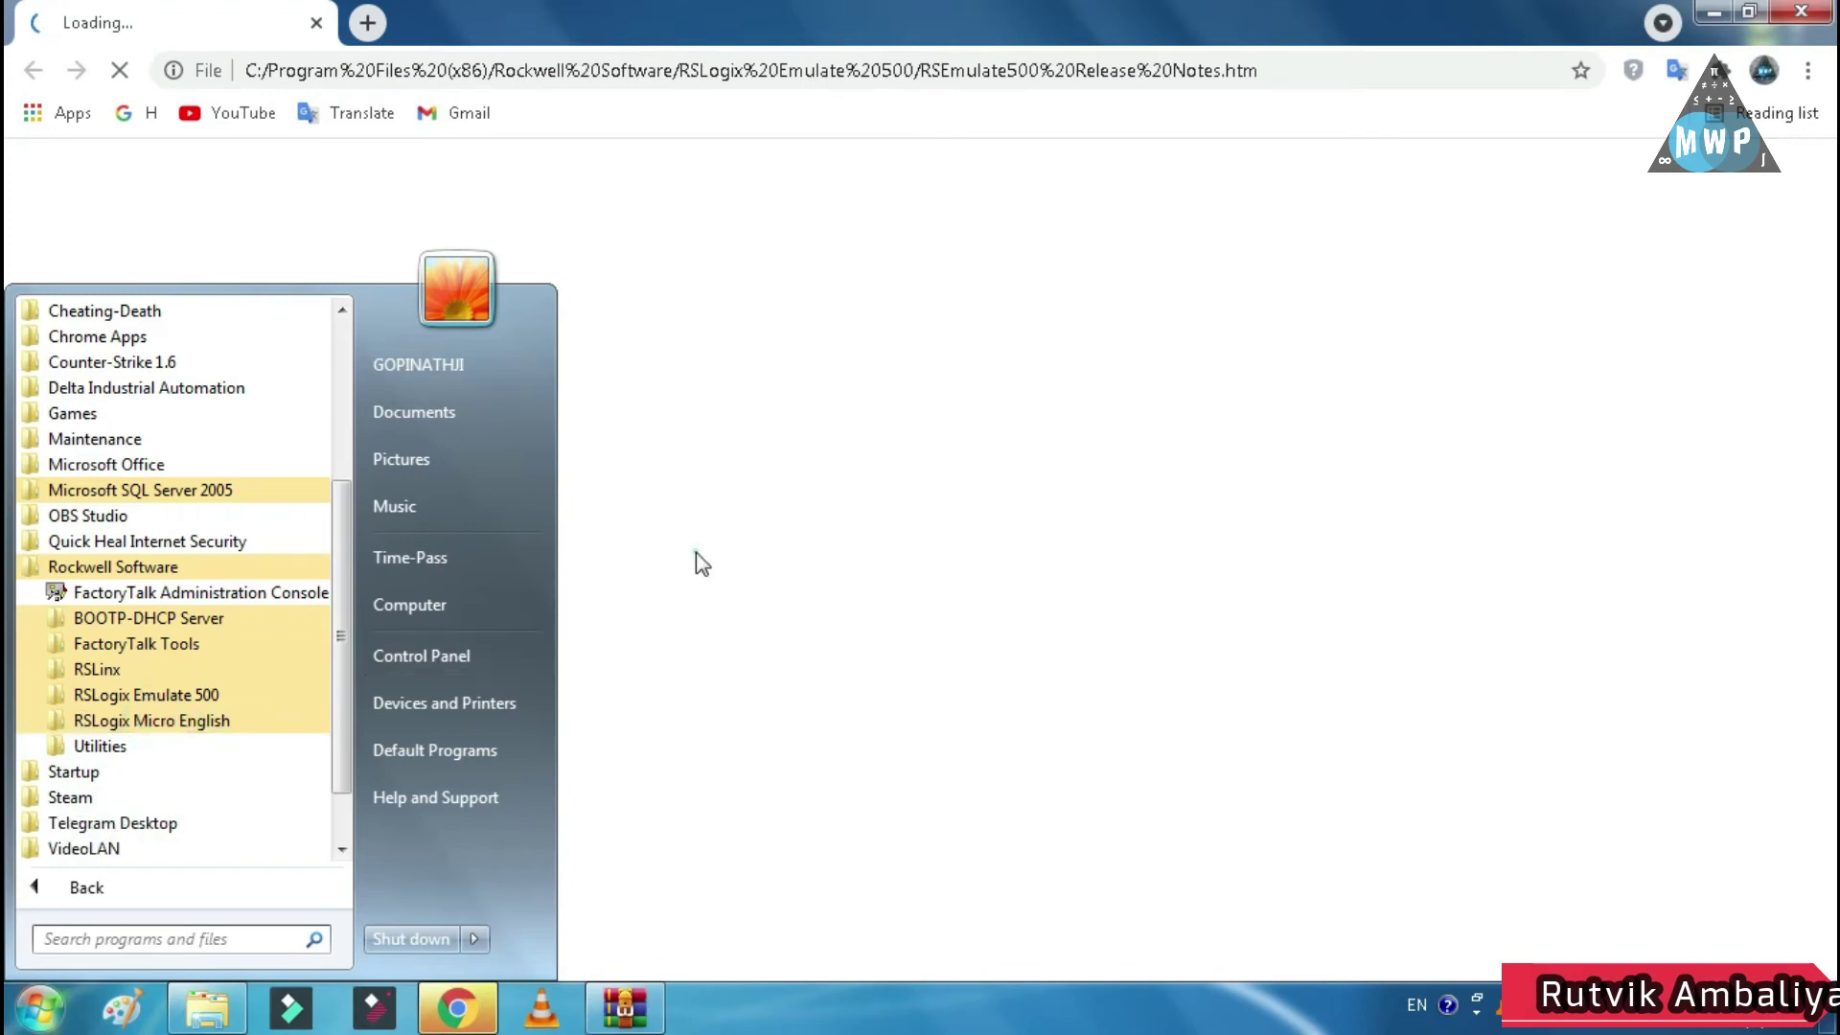
- Close the RSEmulate500 release notes and the WinRAR window, and minimize the RSLOGIX folder
left_click(696, 552)
left_click(1823, 11)
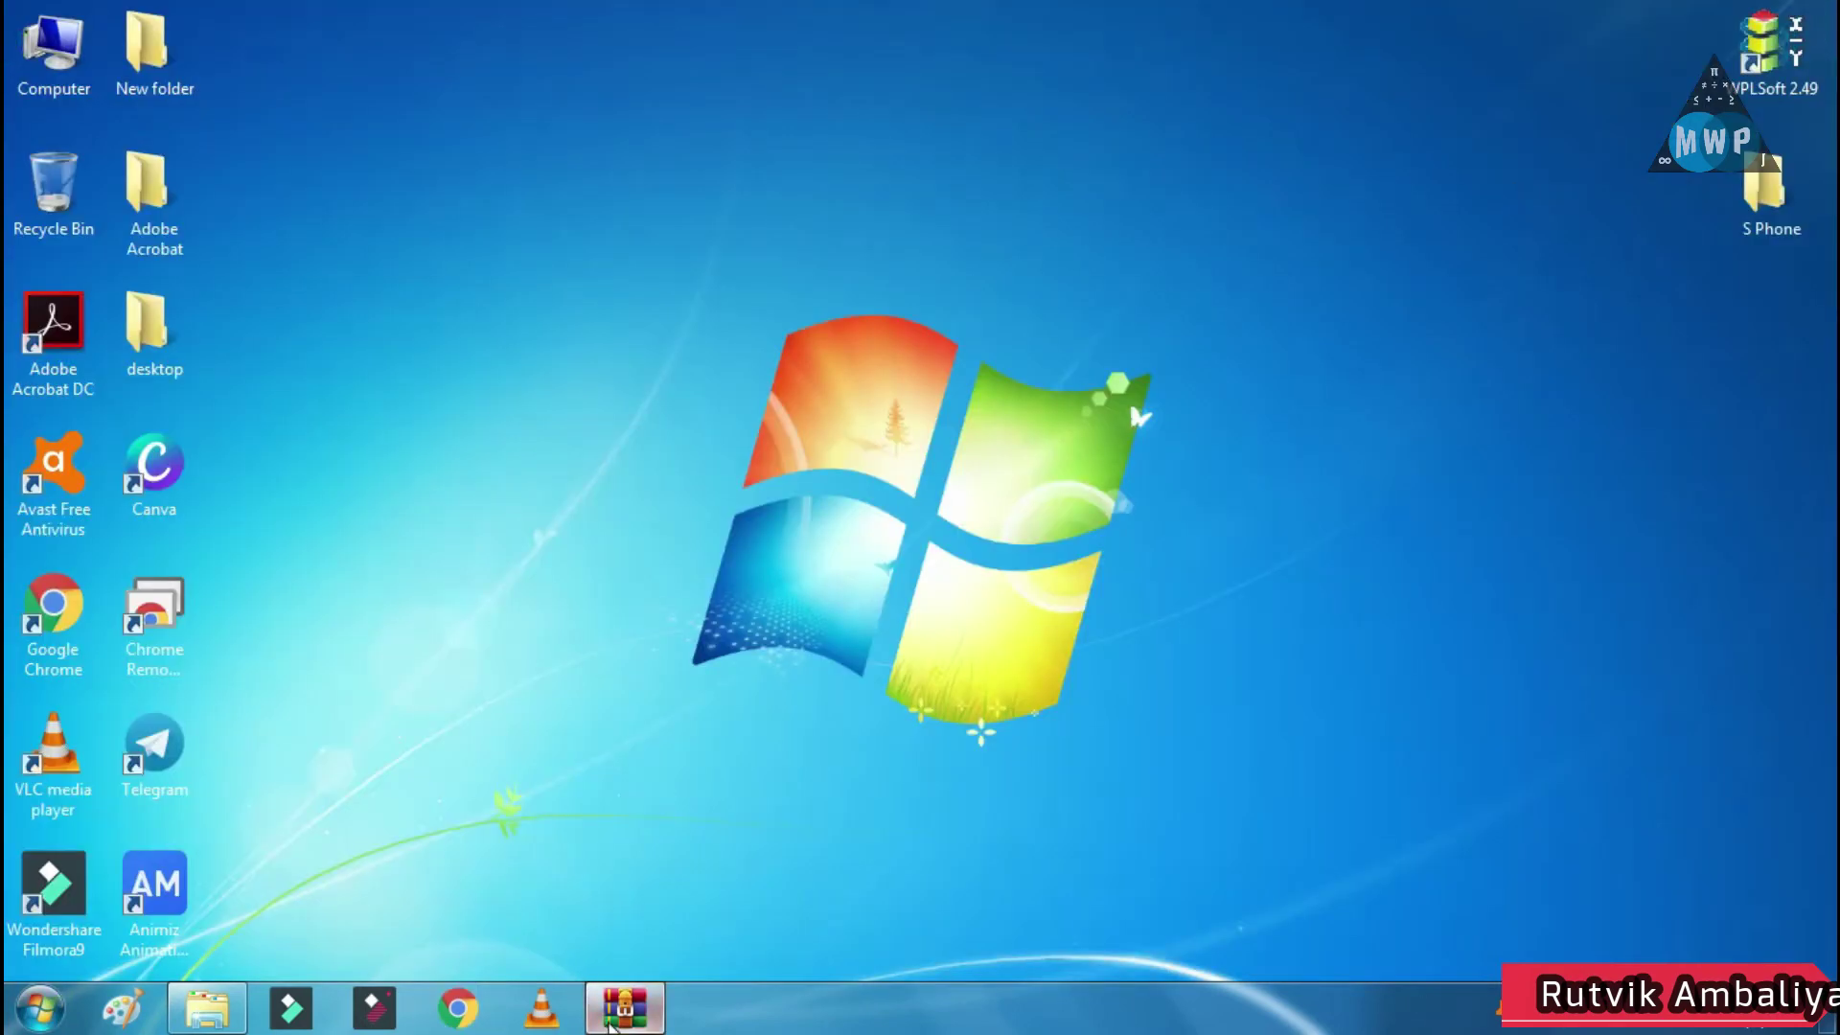
left_click(624, 1006)
left_click(1778, 21)
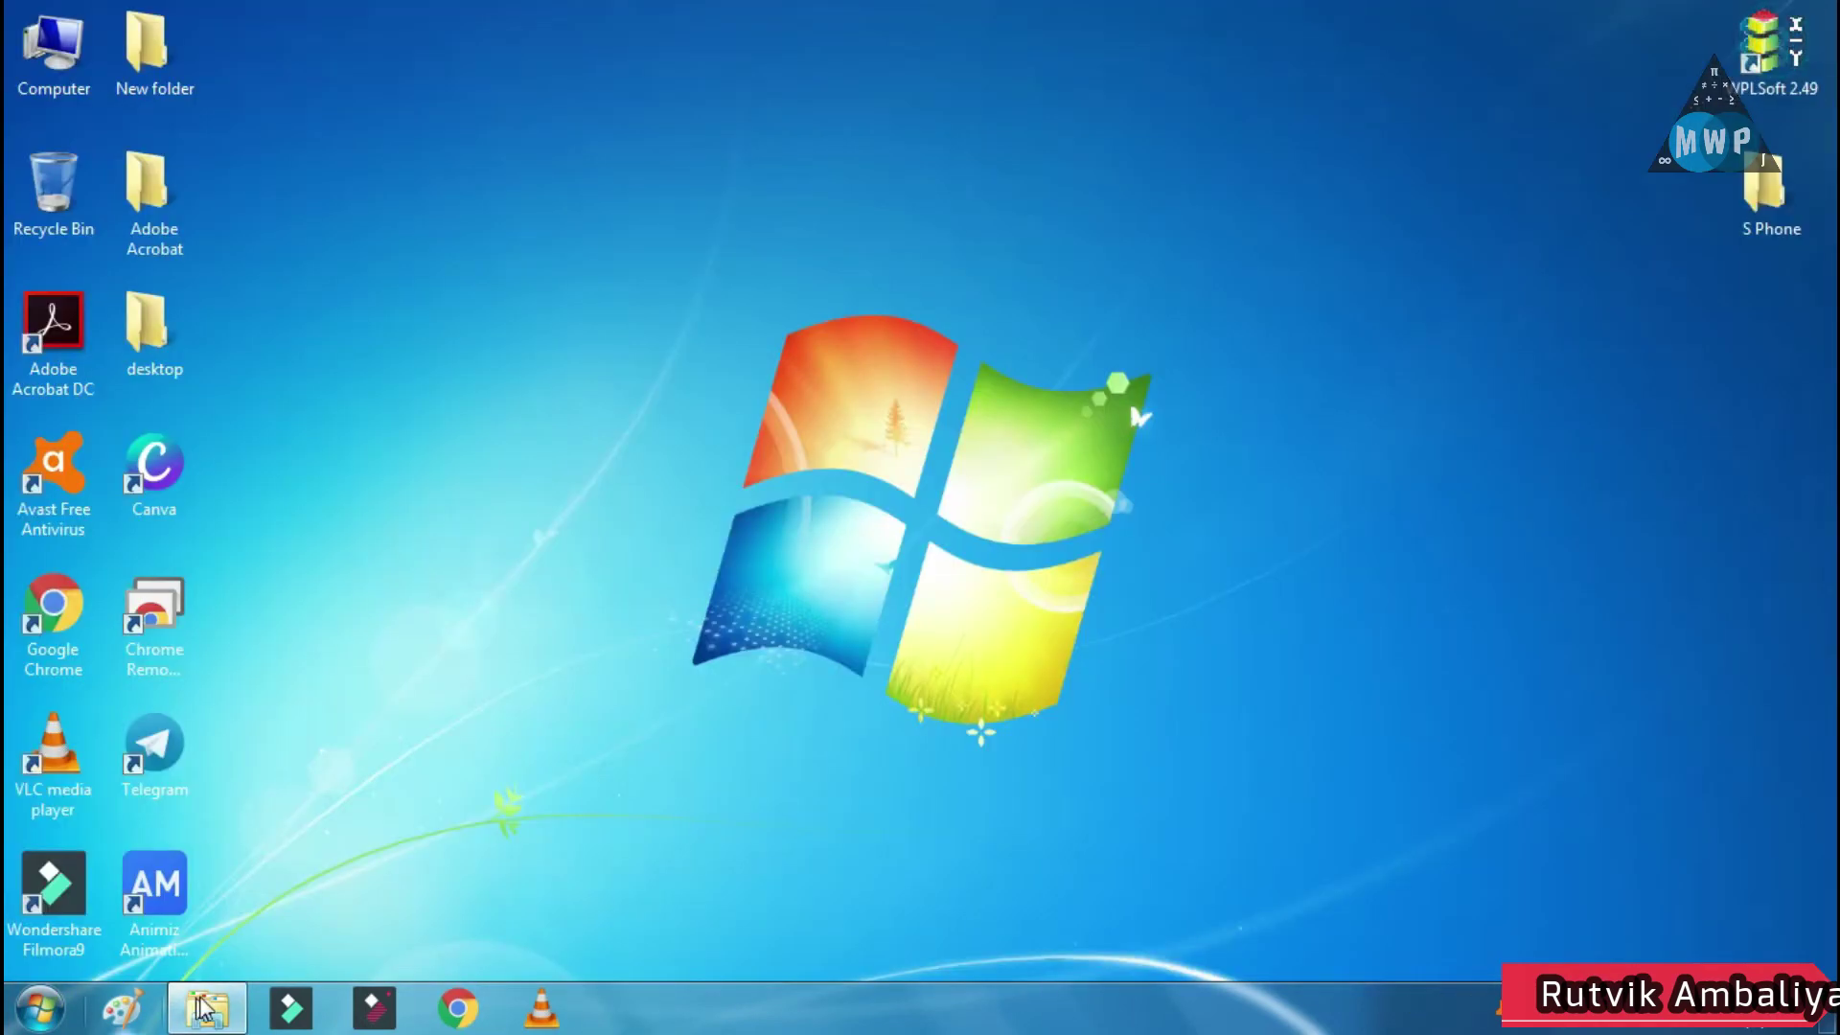
left_click(206, 1006)
left_click(640, 487)
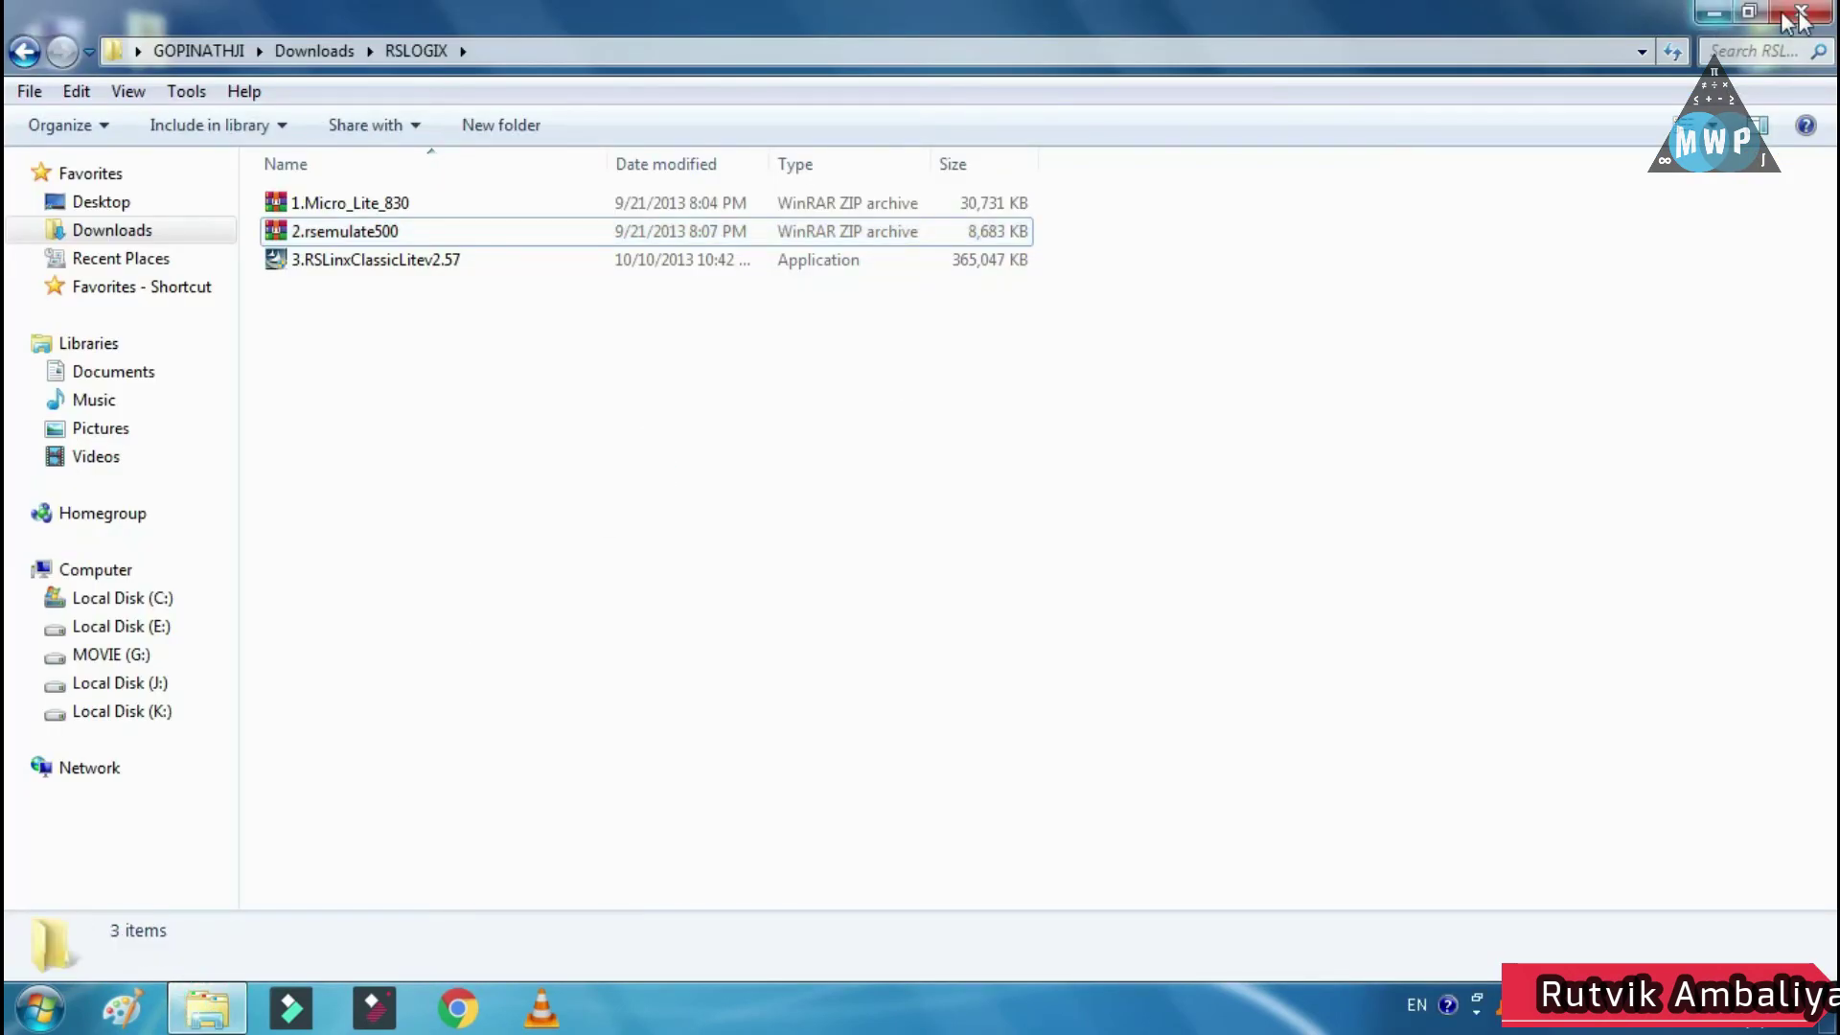
left_click(1715, 14)
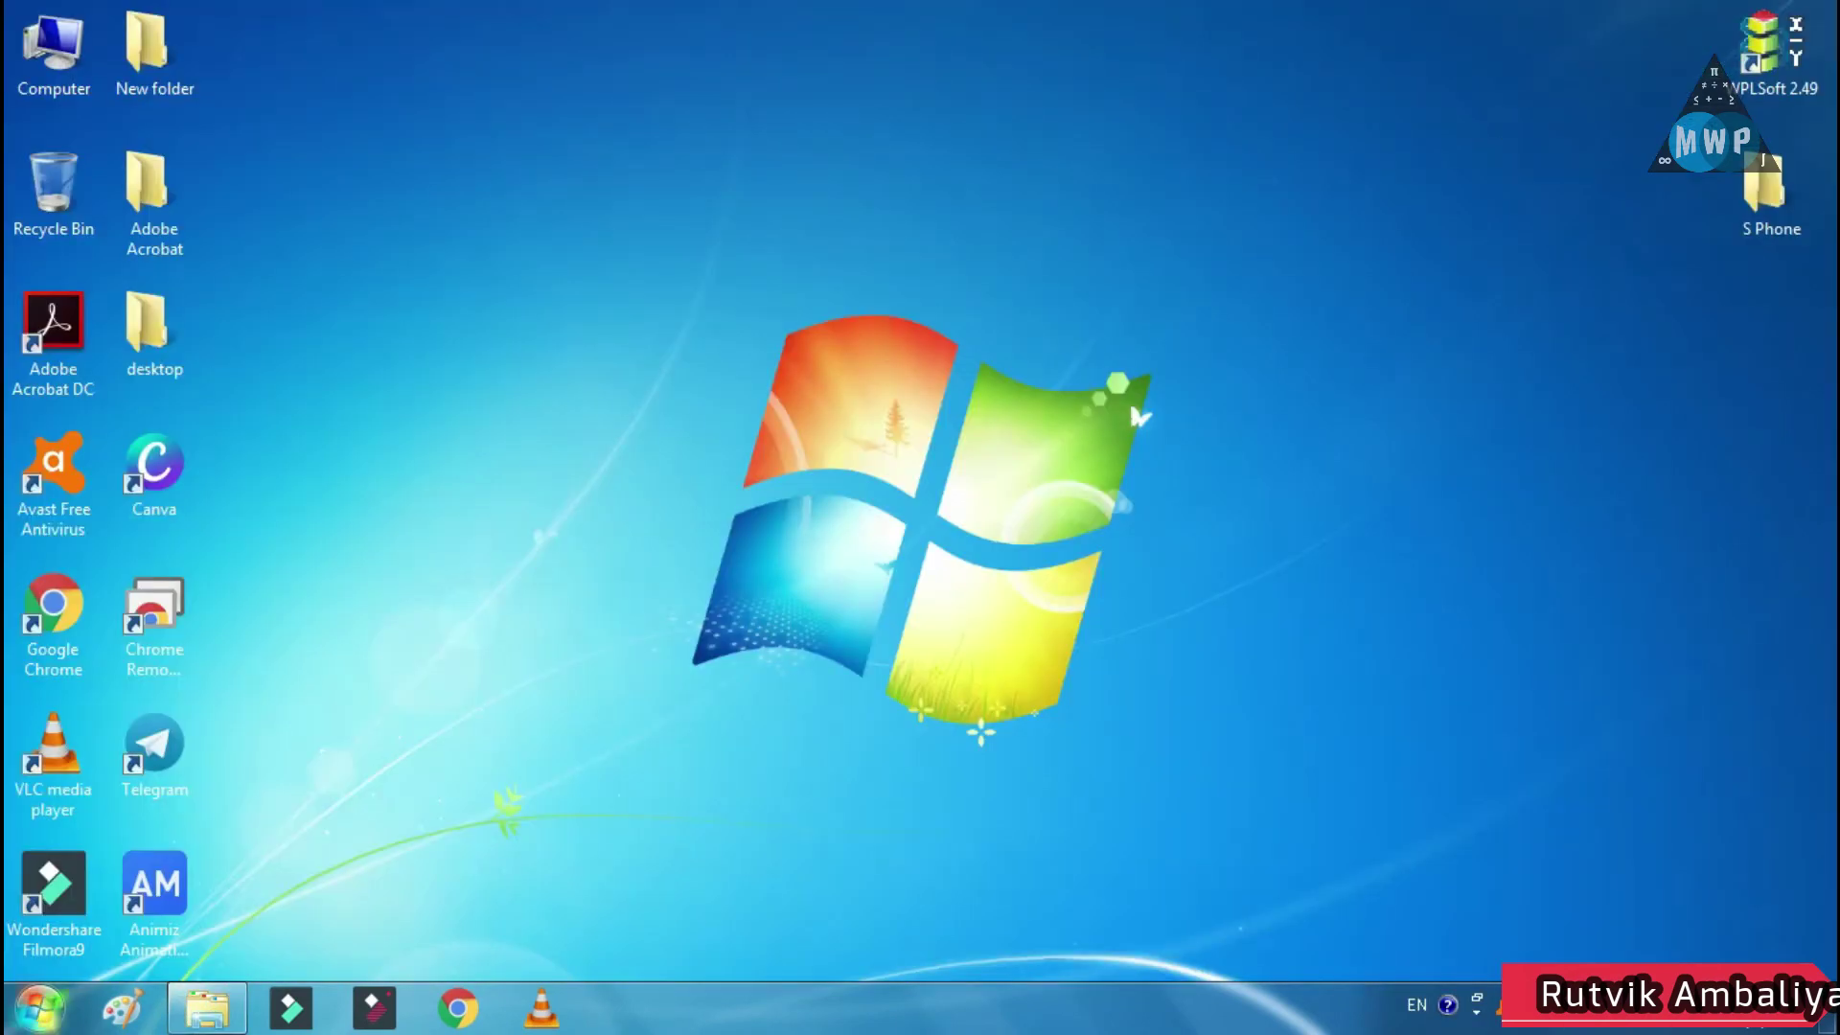
- Launch RSLogix Micro English, and open RSLinx Classic by searching the installed programs for "rs"
left_click(38, 1006)
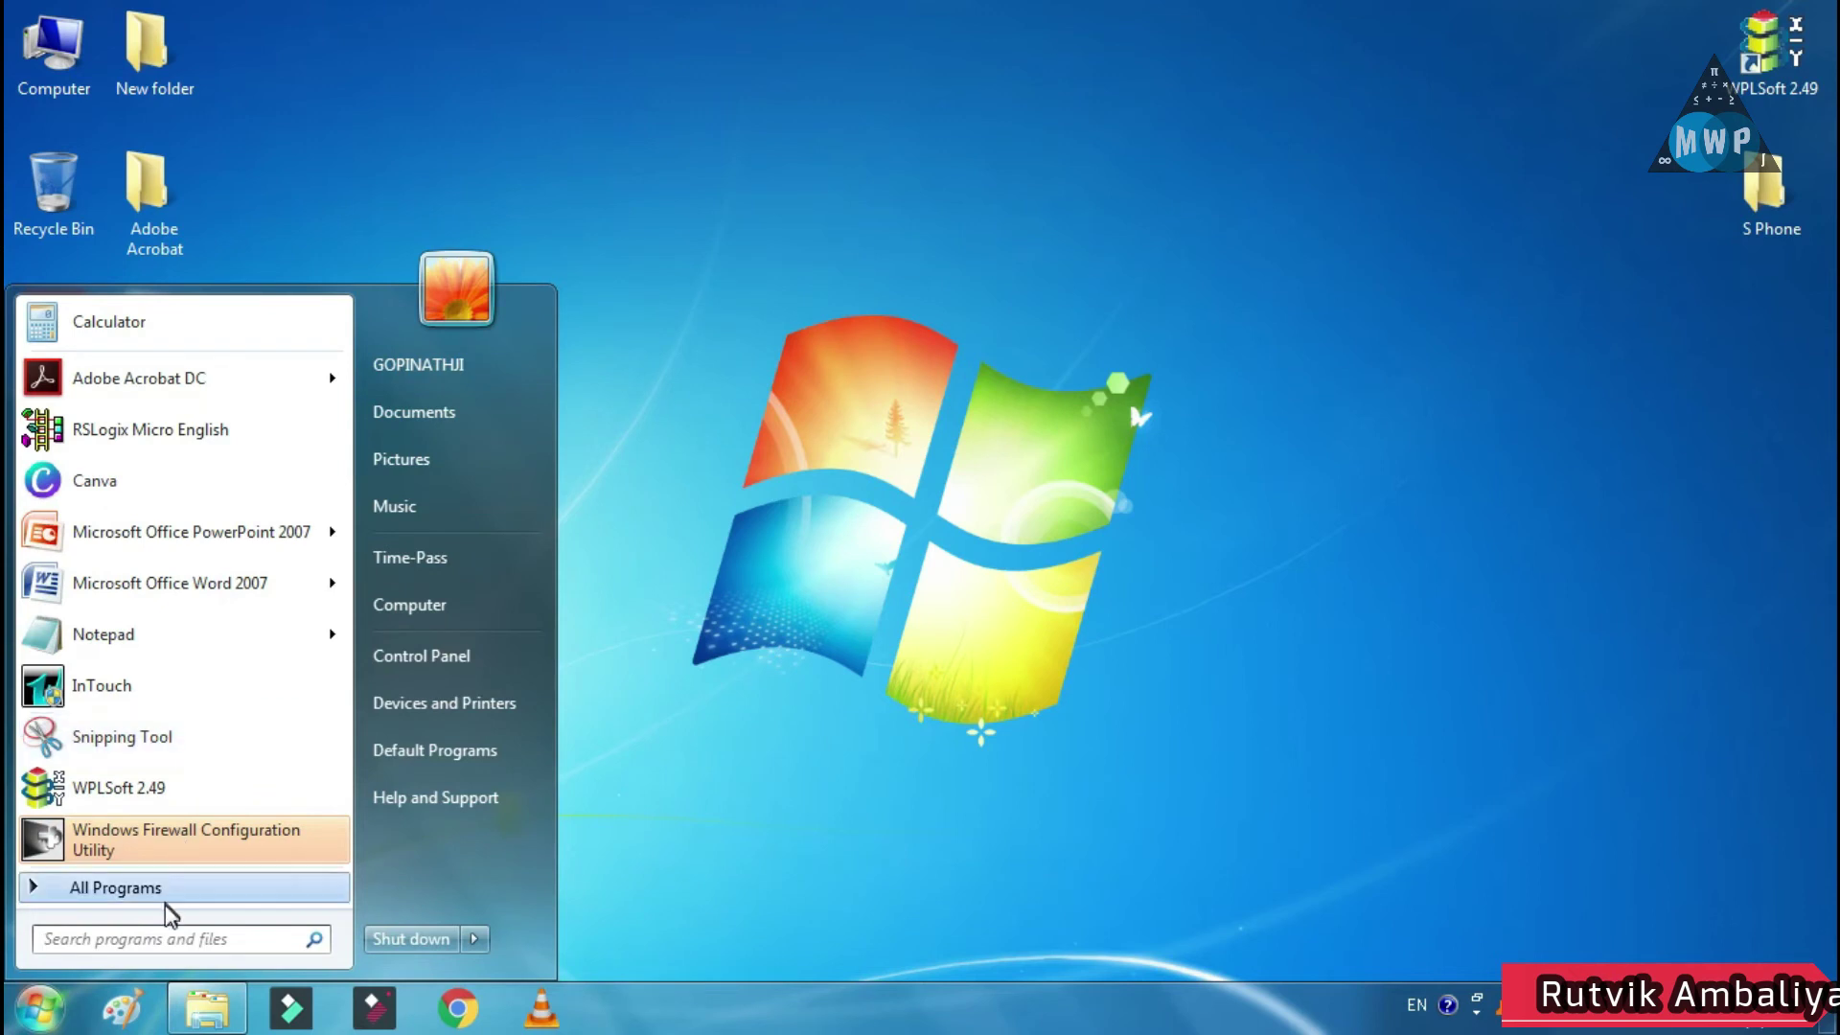
left_click(190, 433)
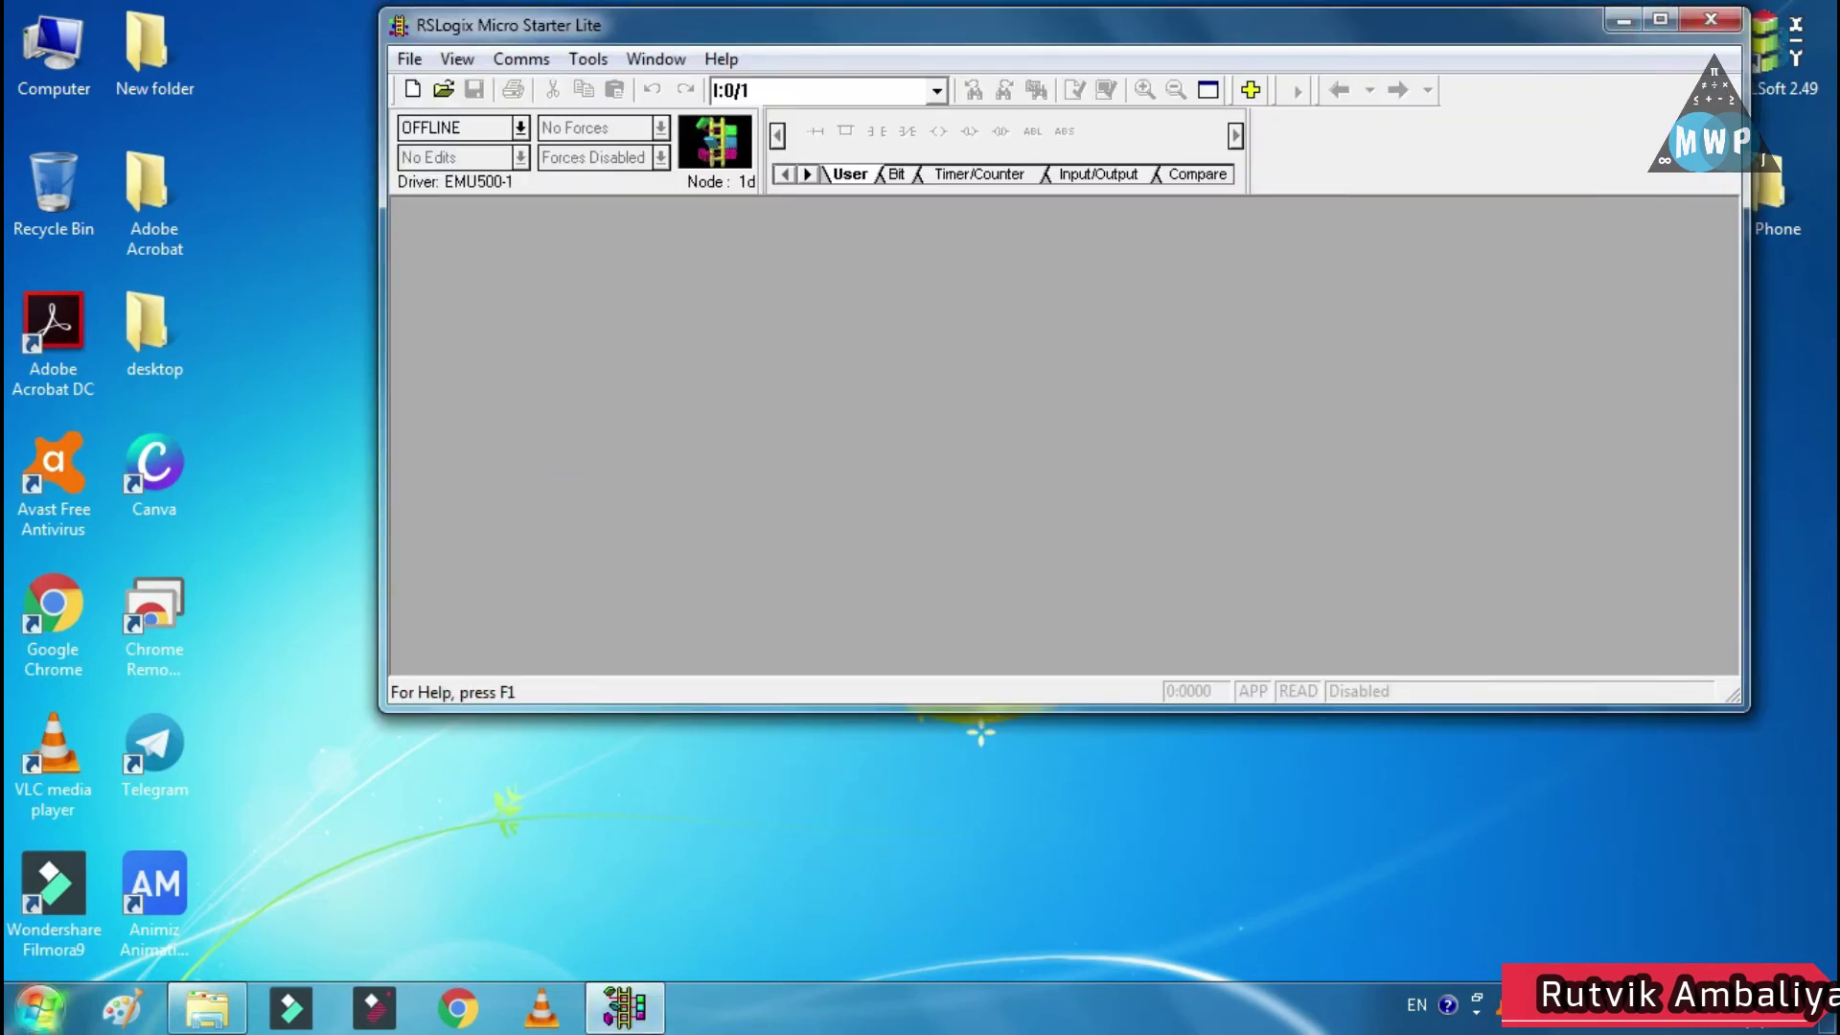
left_click(39, 1008)
left_click(134, 893)
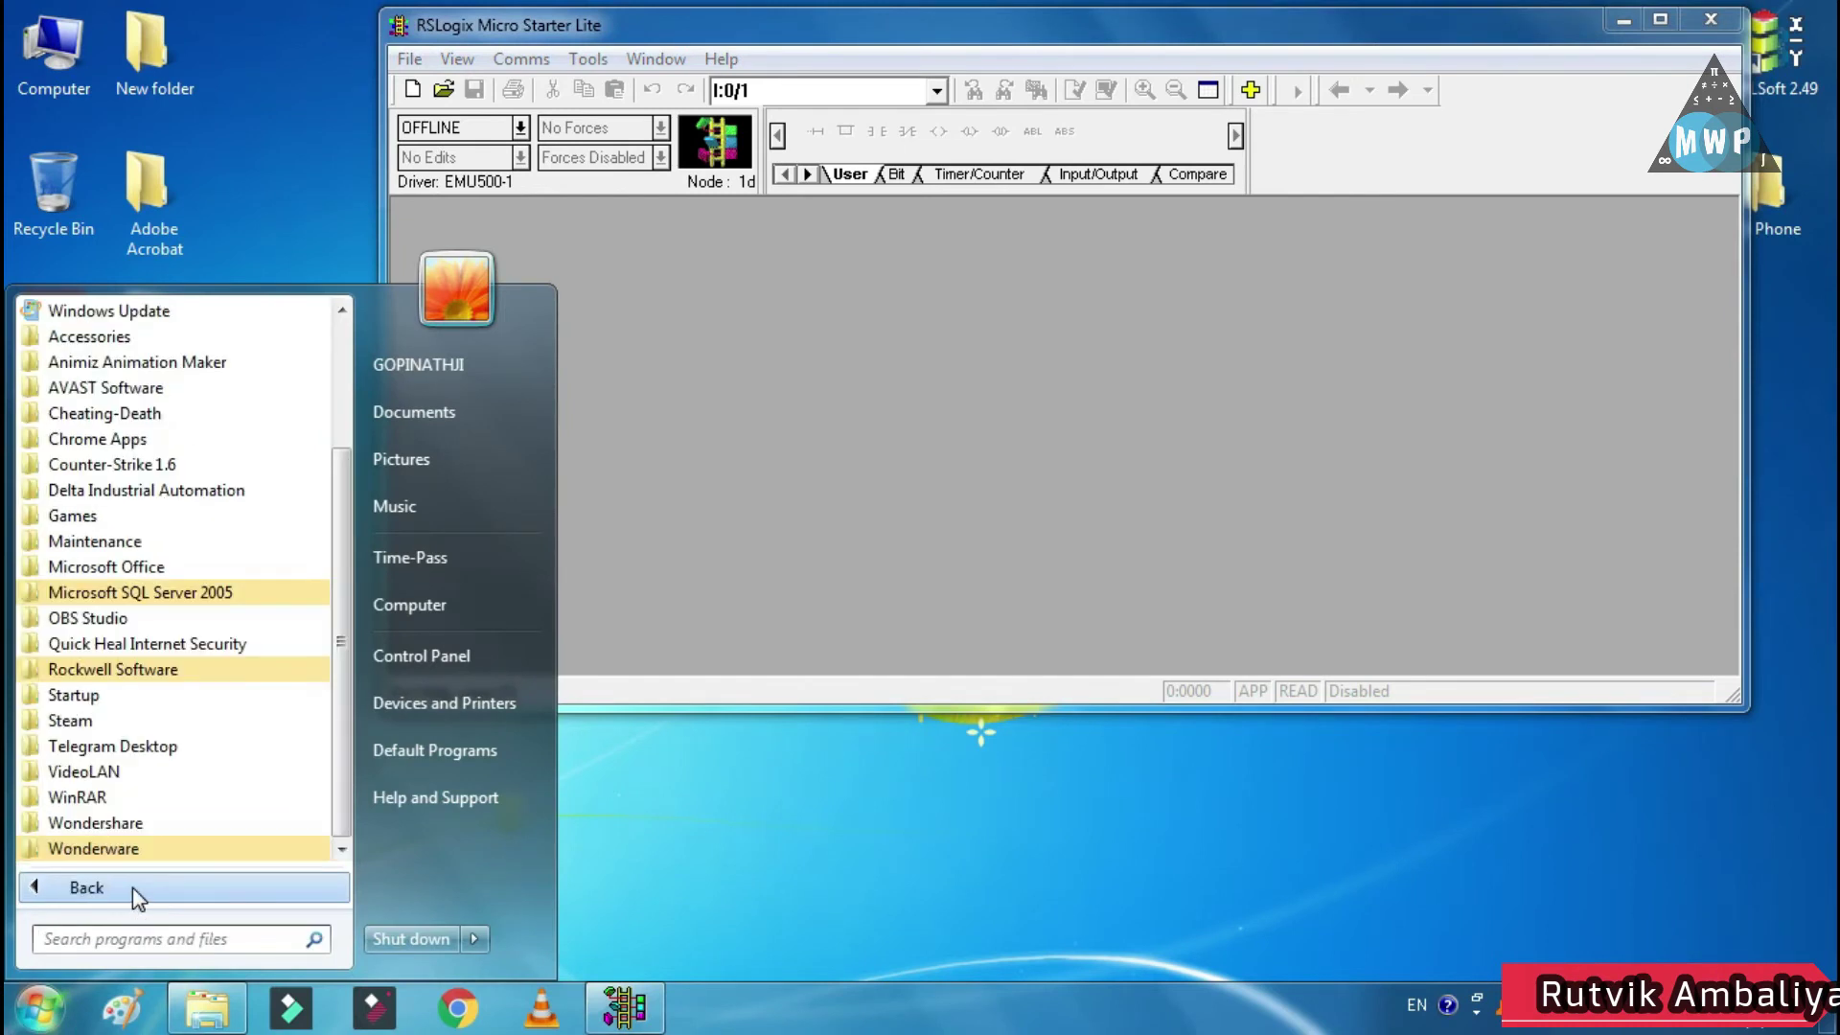
left_click(127, 941)
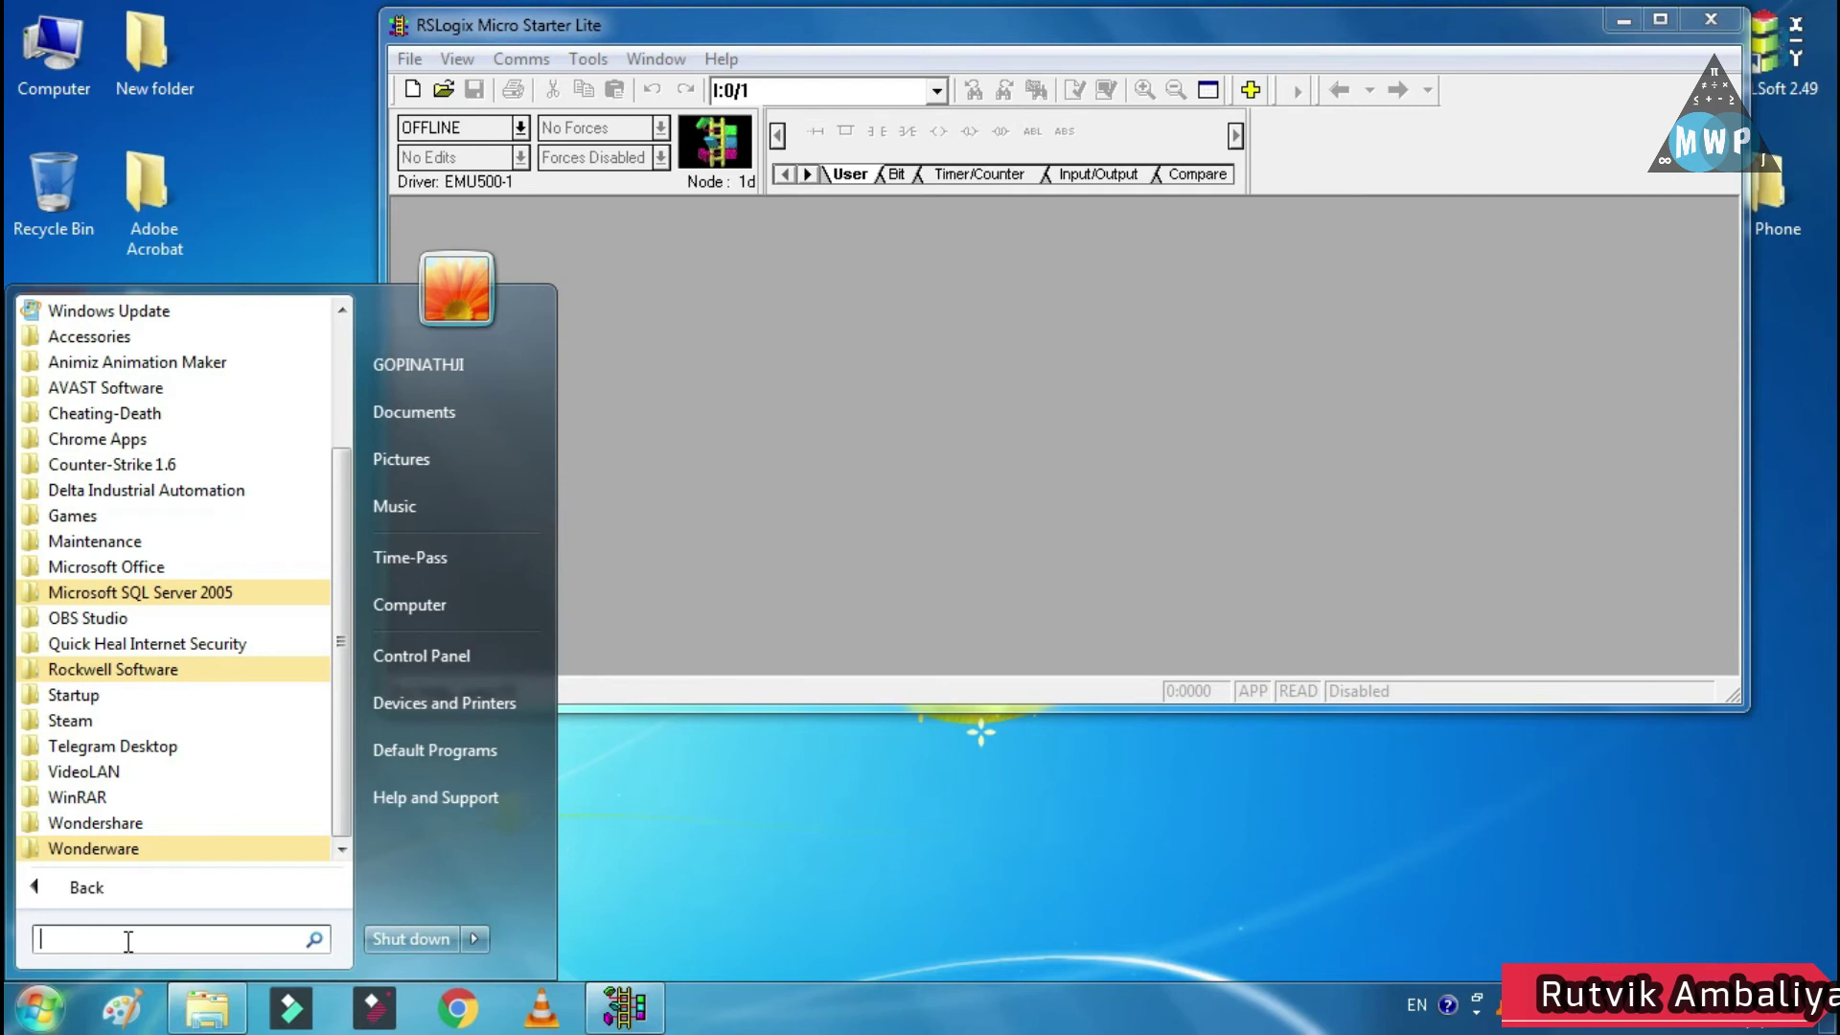
type("rs")
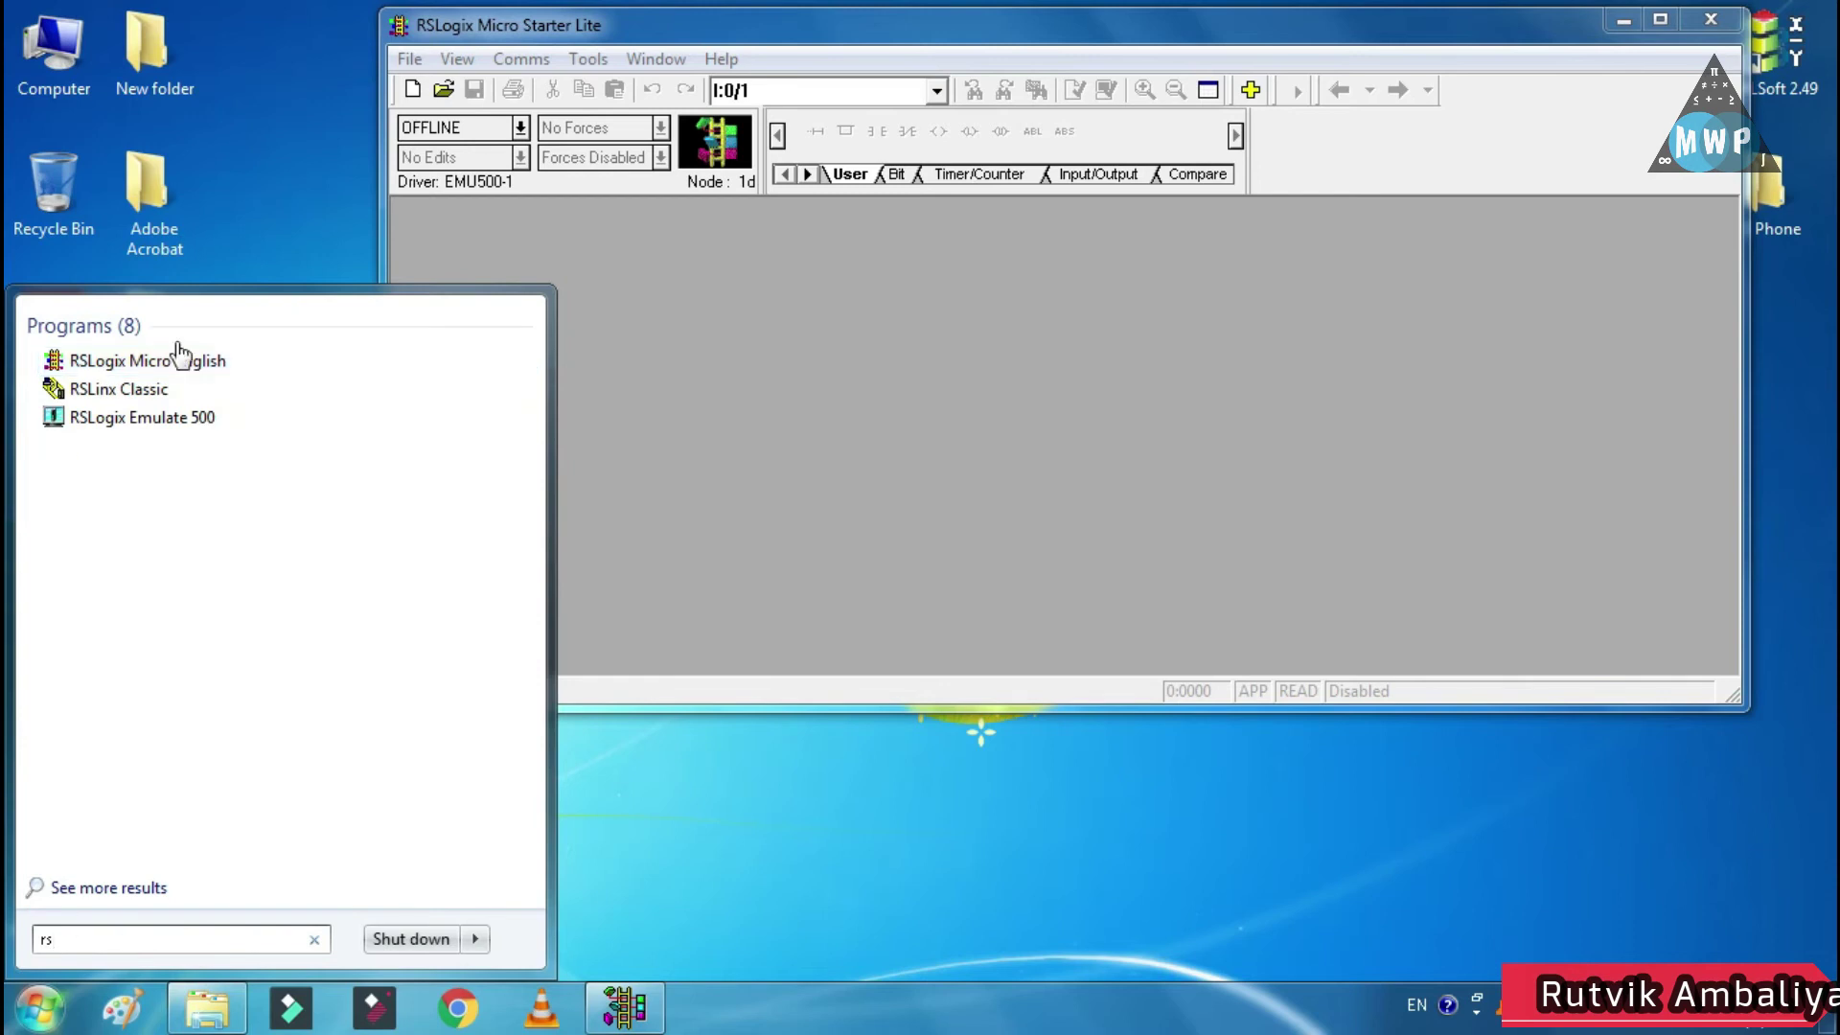
left_click(167, 398)
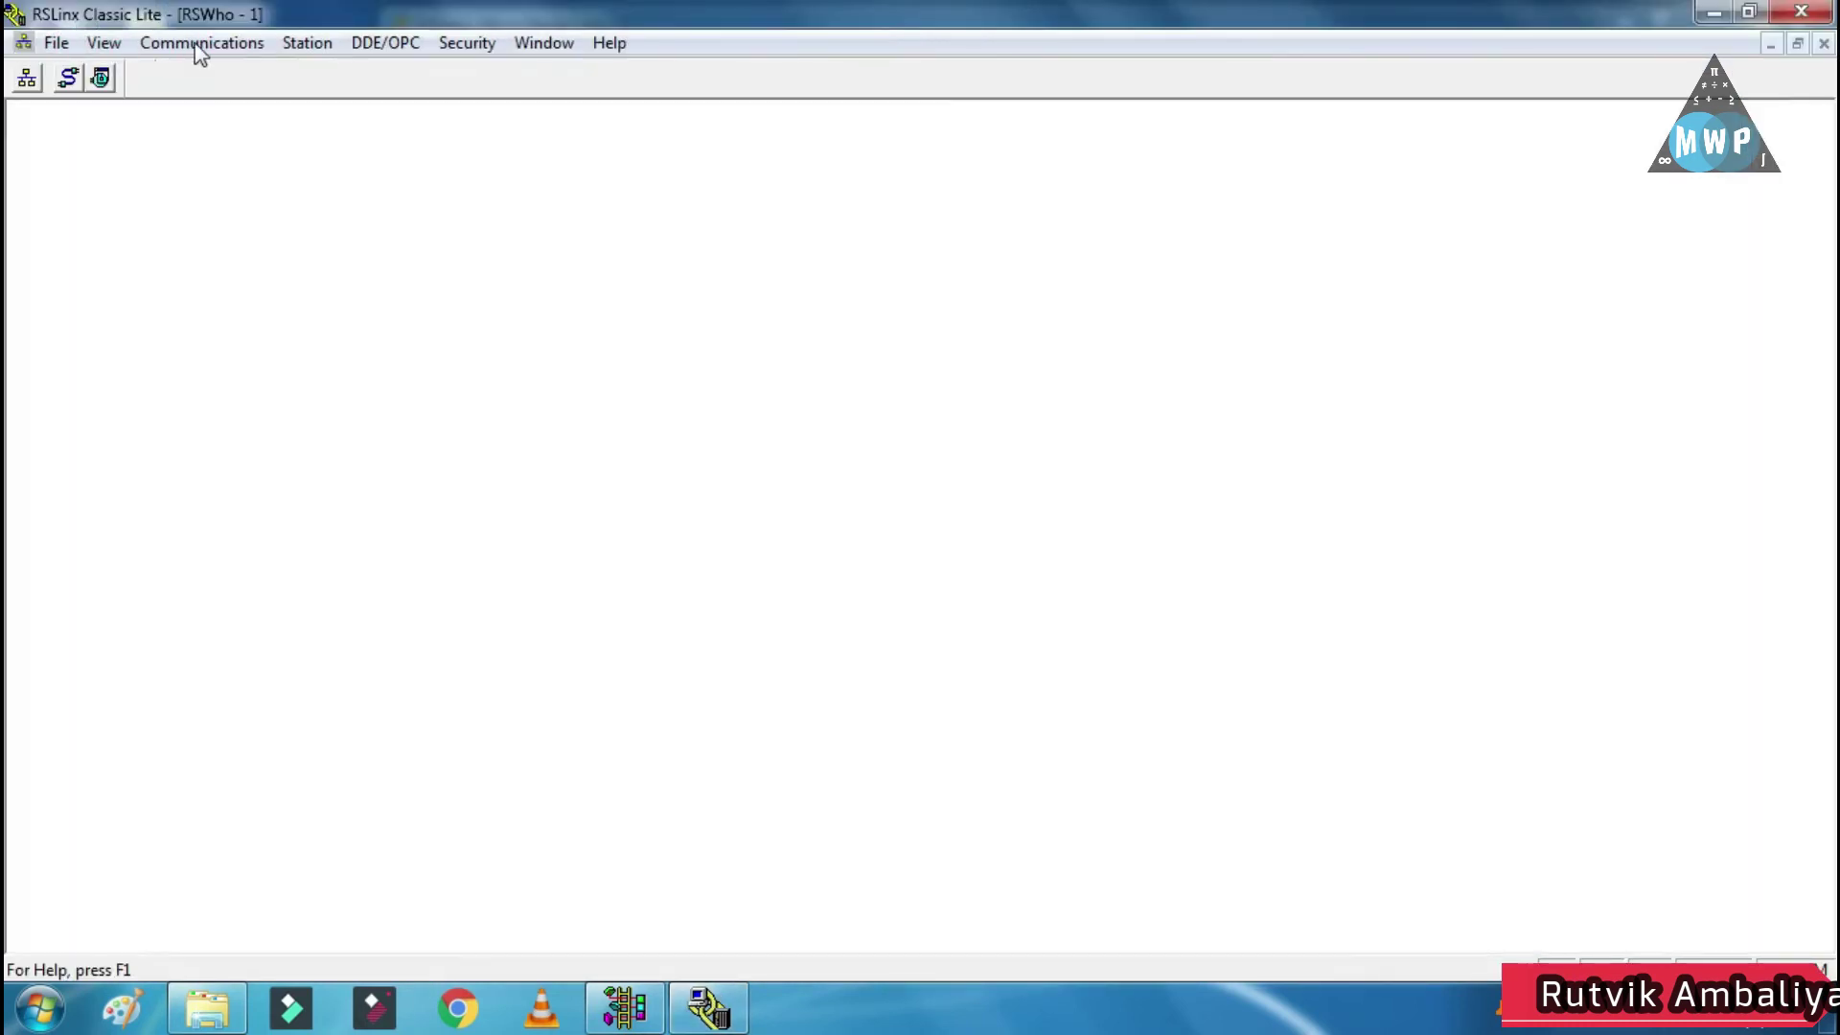
- Add an SLC 500 (DH485) Emulator driver in RSLinx Classic with the default name and station number 00, and close the driver configuration
left_click(196, 44)
left_click(254, 115)
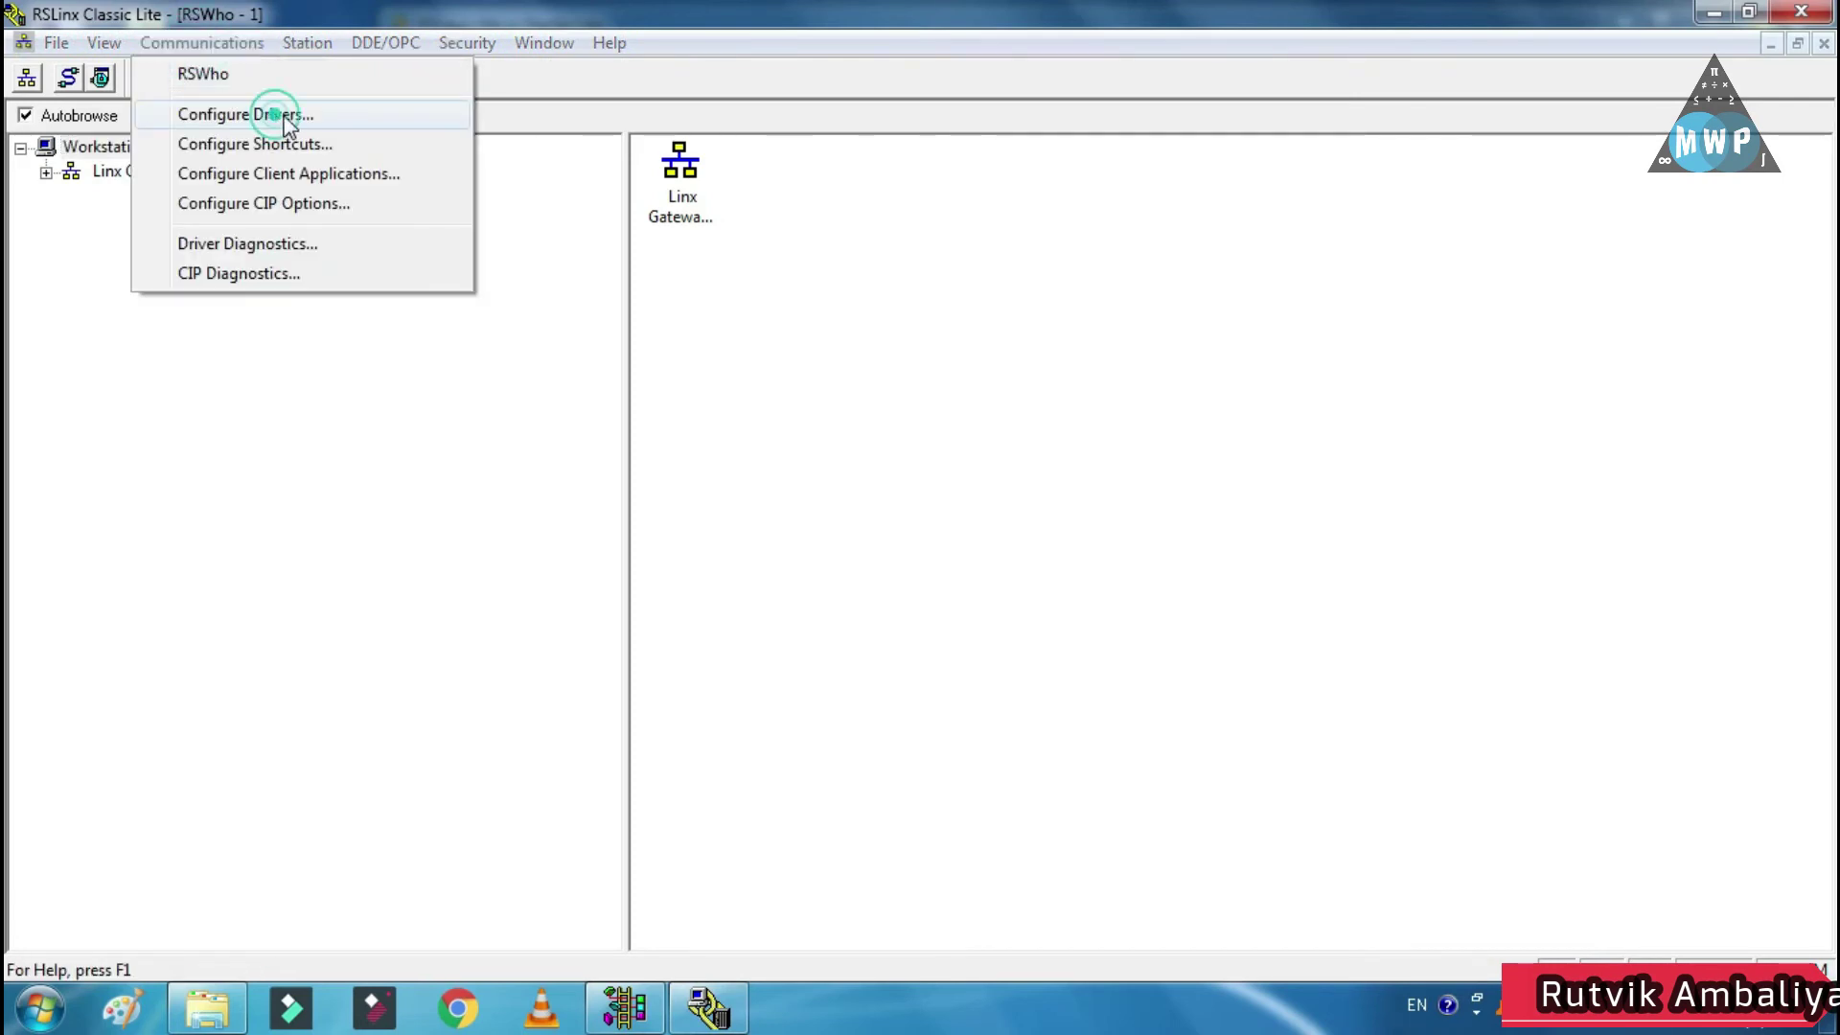
left_click(985, 335)
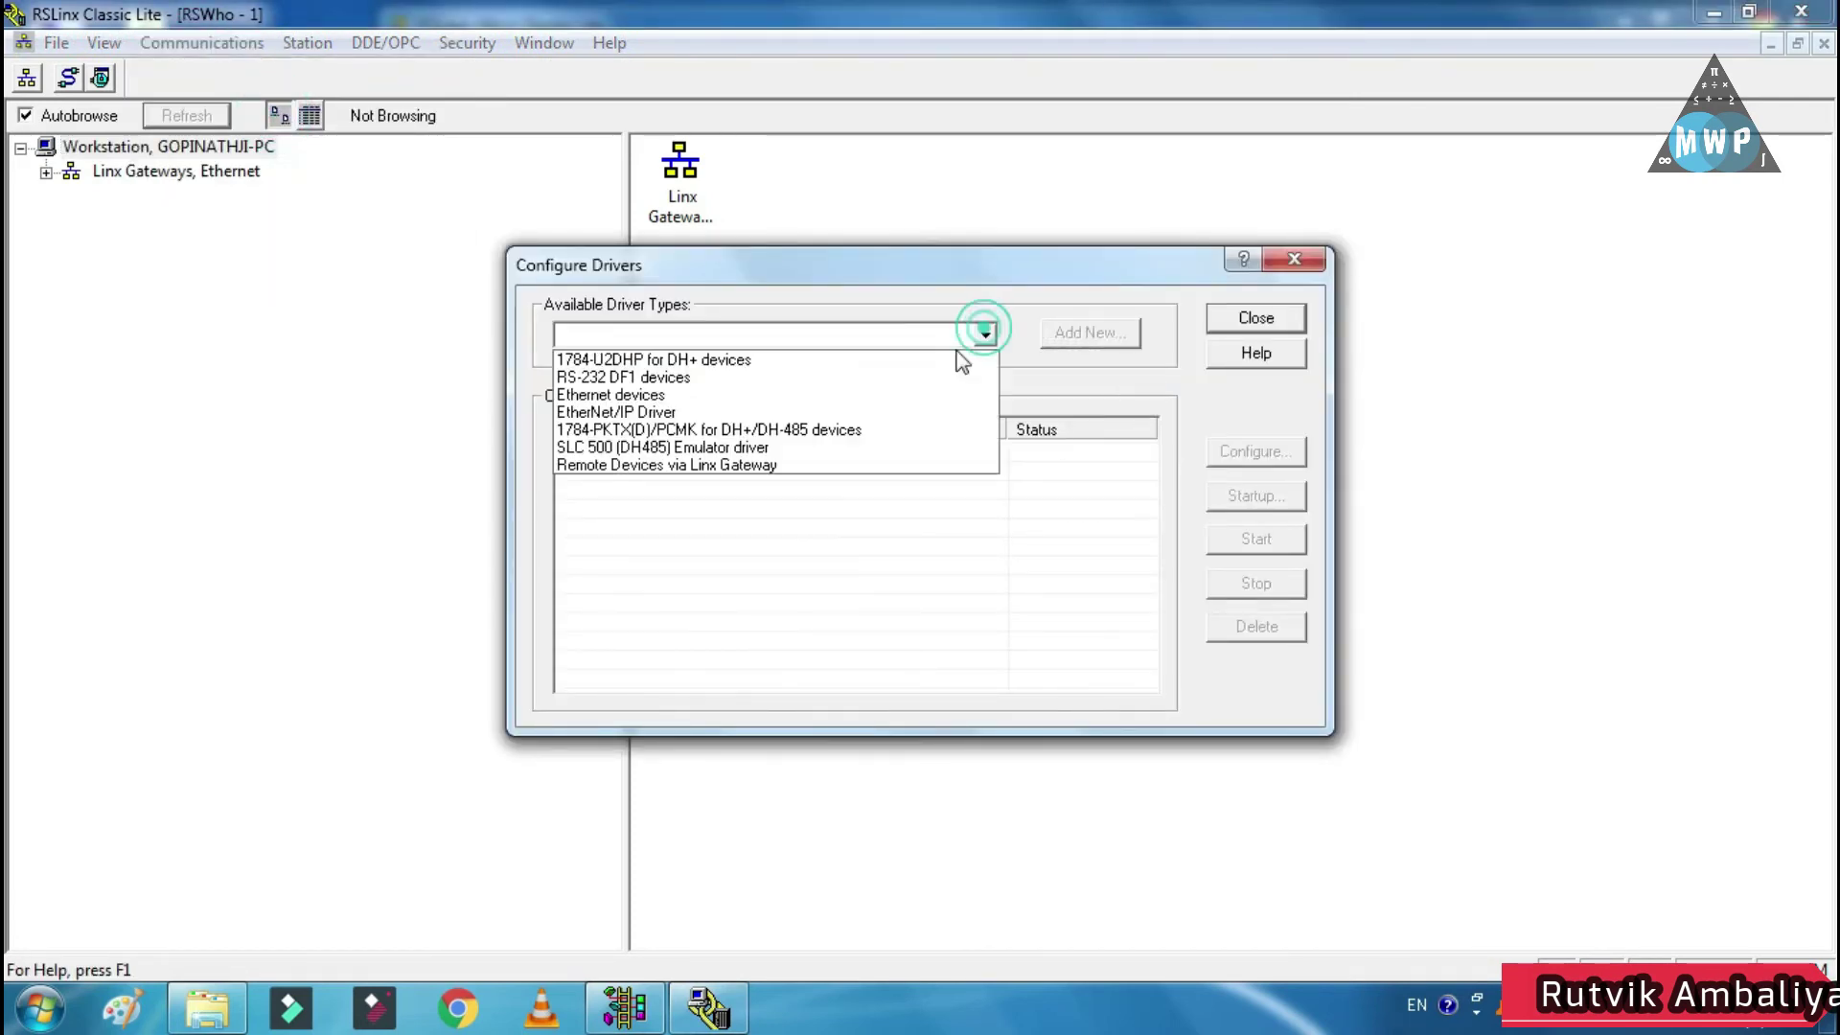
left_click(624, 444)
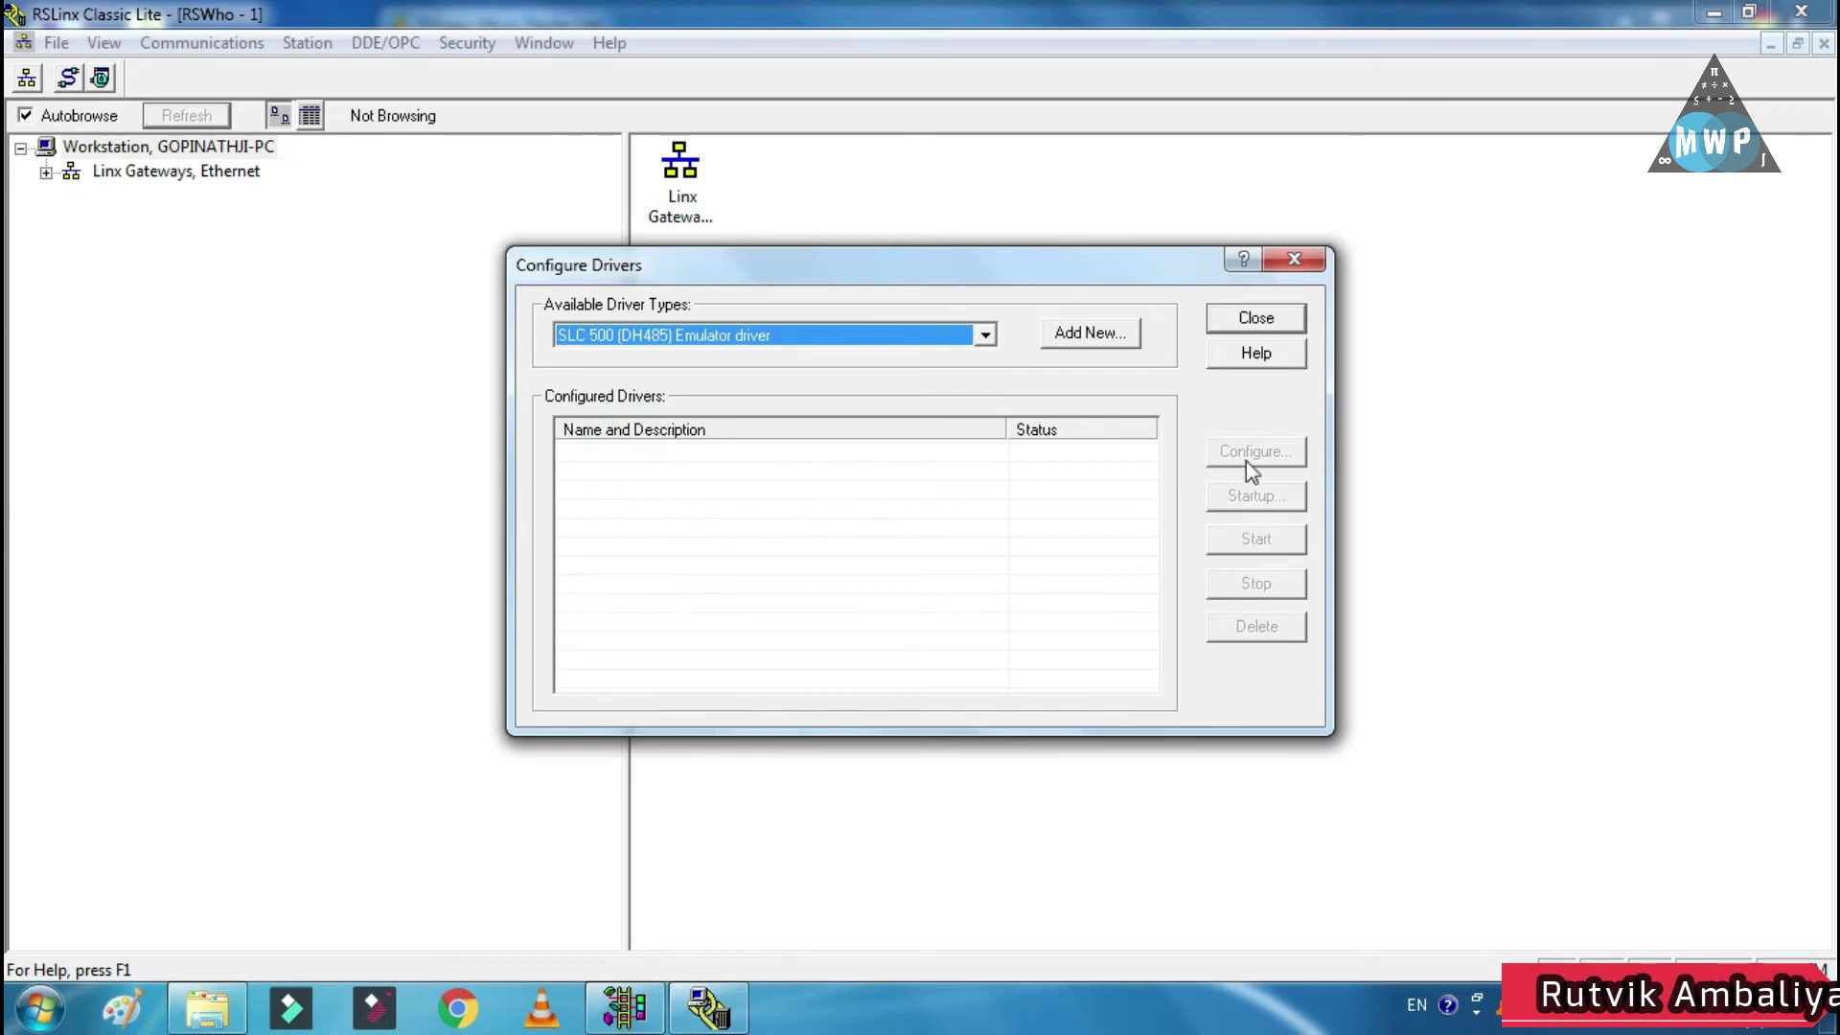
left_click(1102, 343)
left_click(1064, 470)
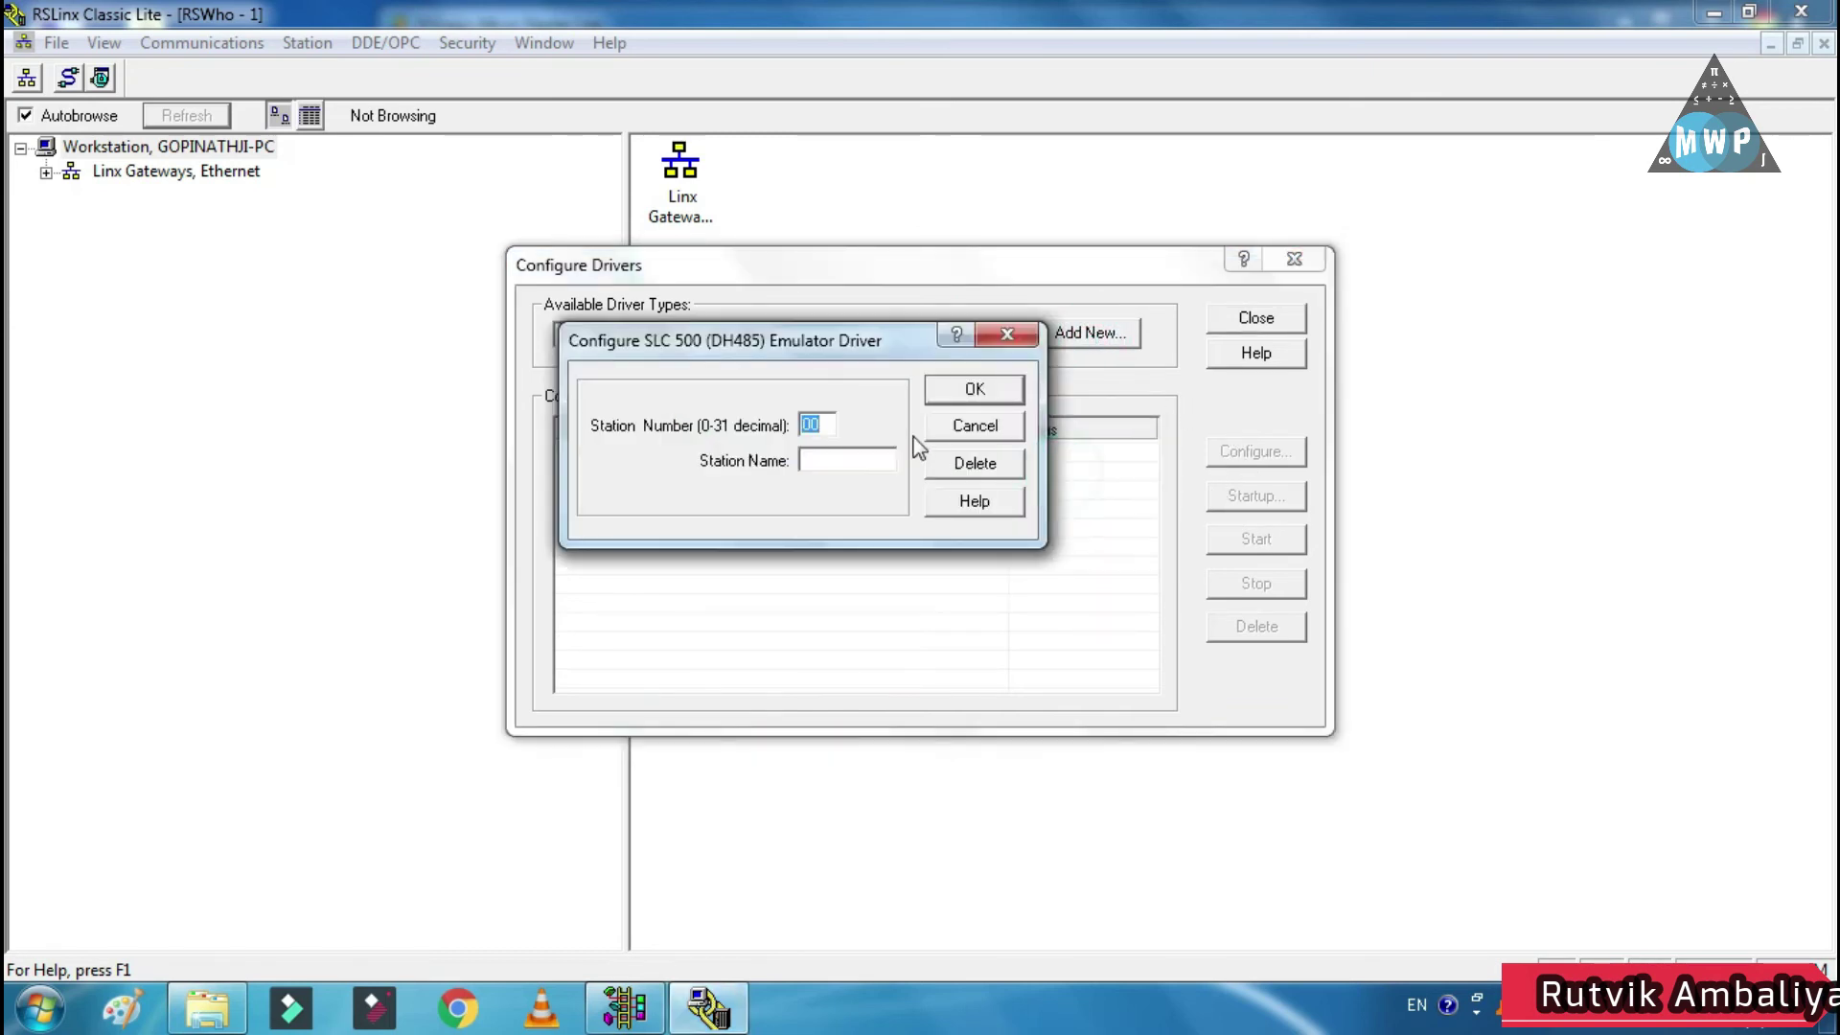
left_click(977, 393)
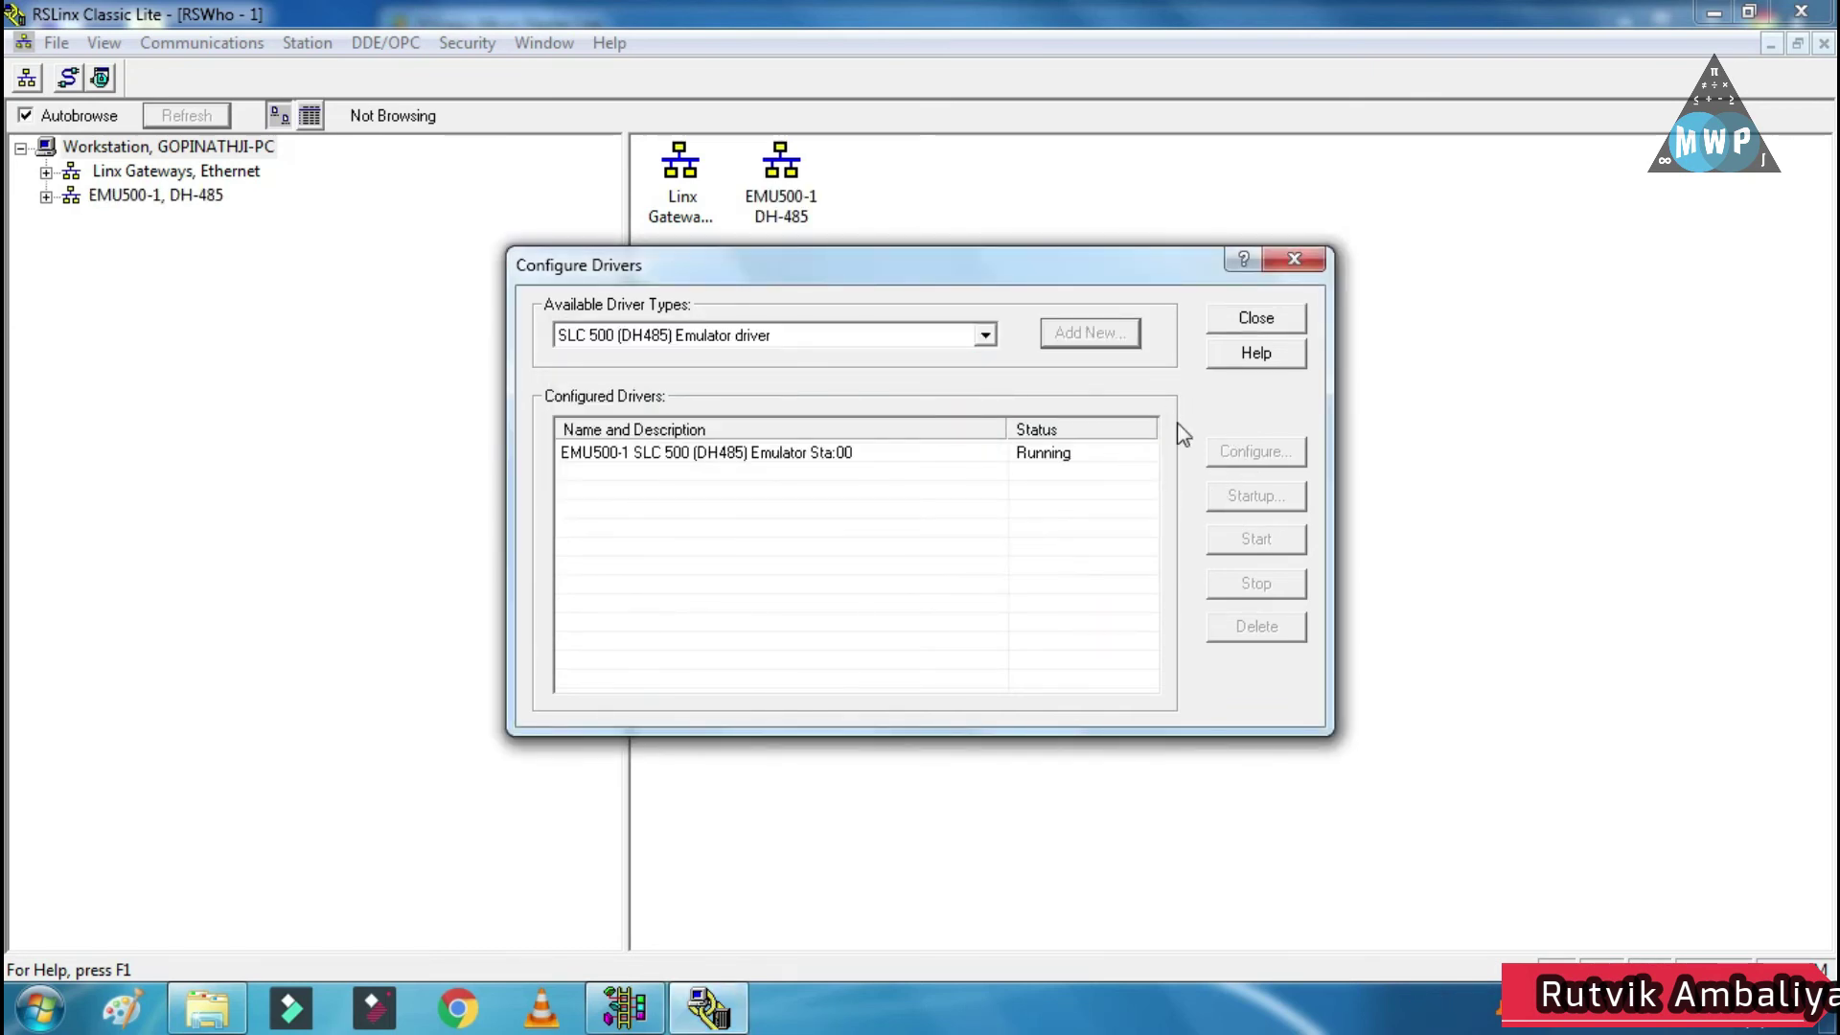
left_click(1257, 320)
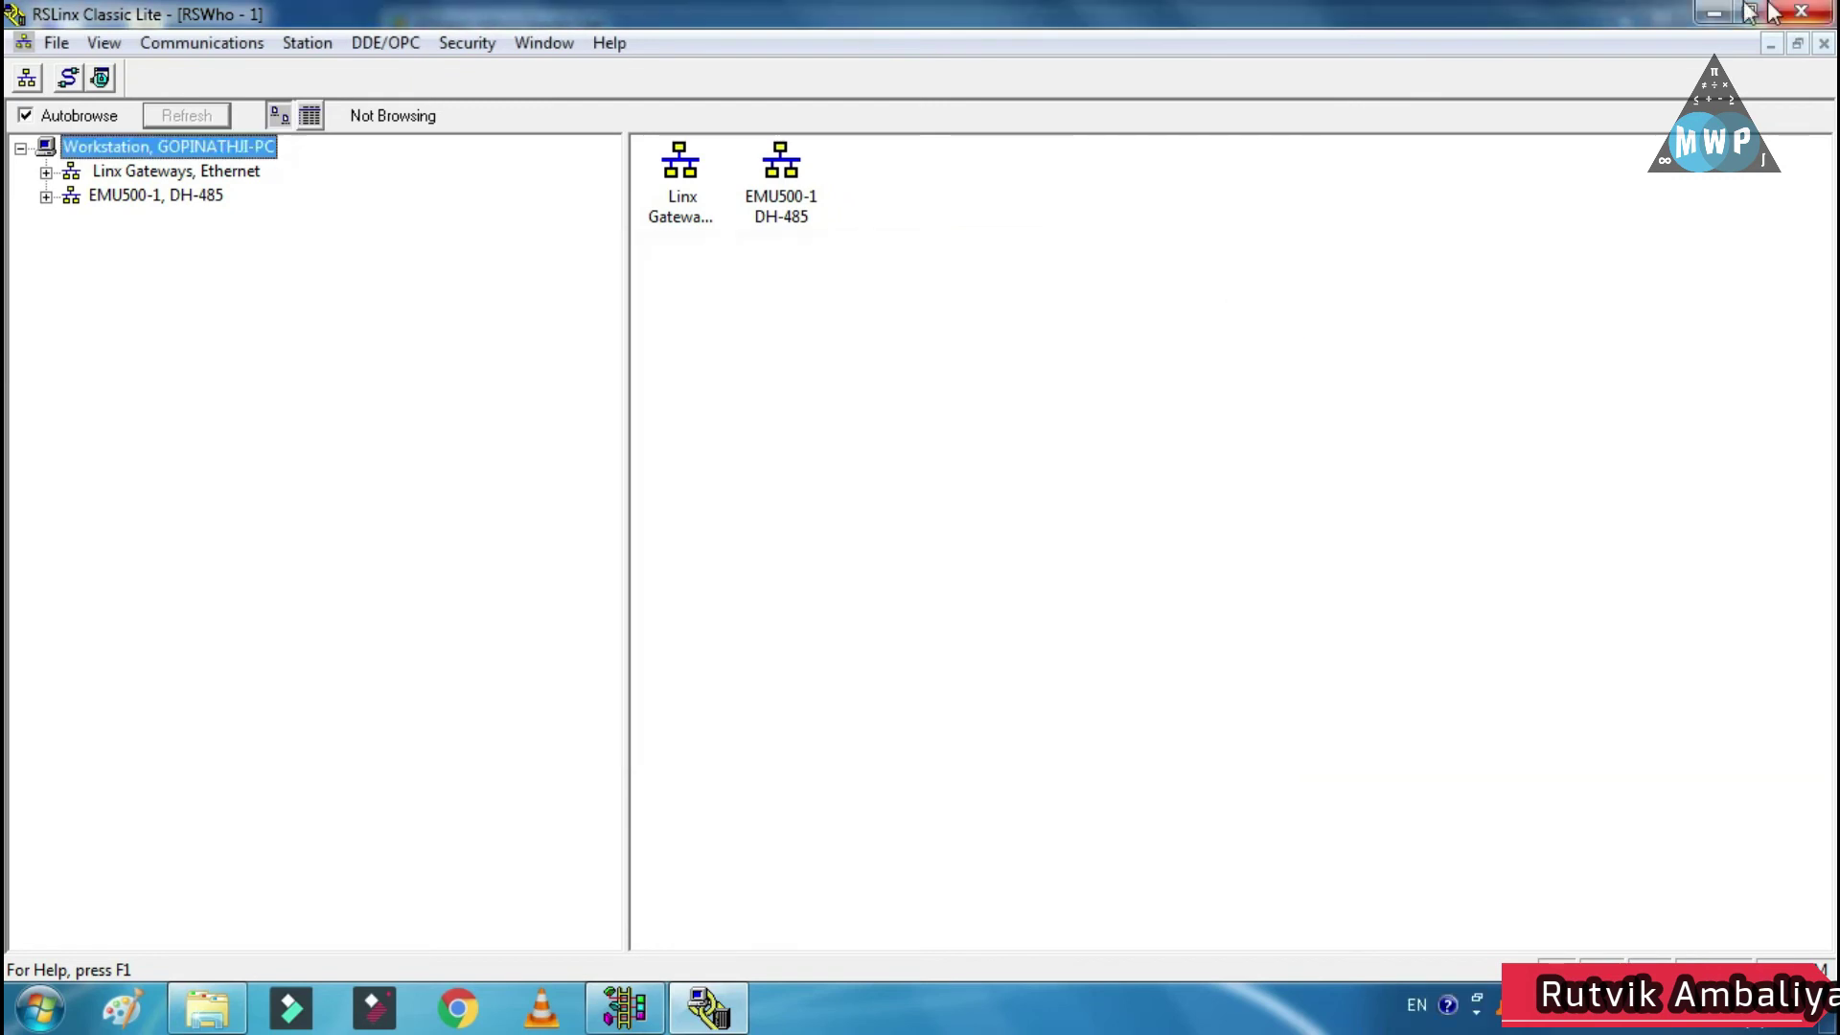
- Minimize RSLinx Classic and launch RSLogix Micro English
left_click(1713, 12)
left_click(39, 1006)
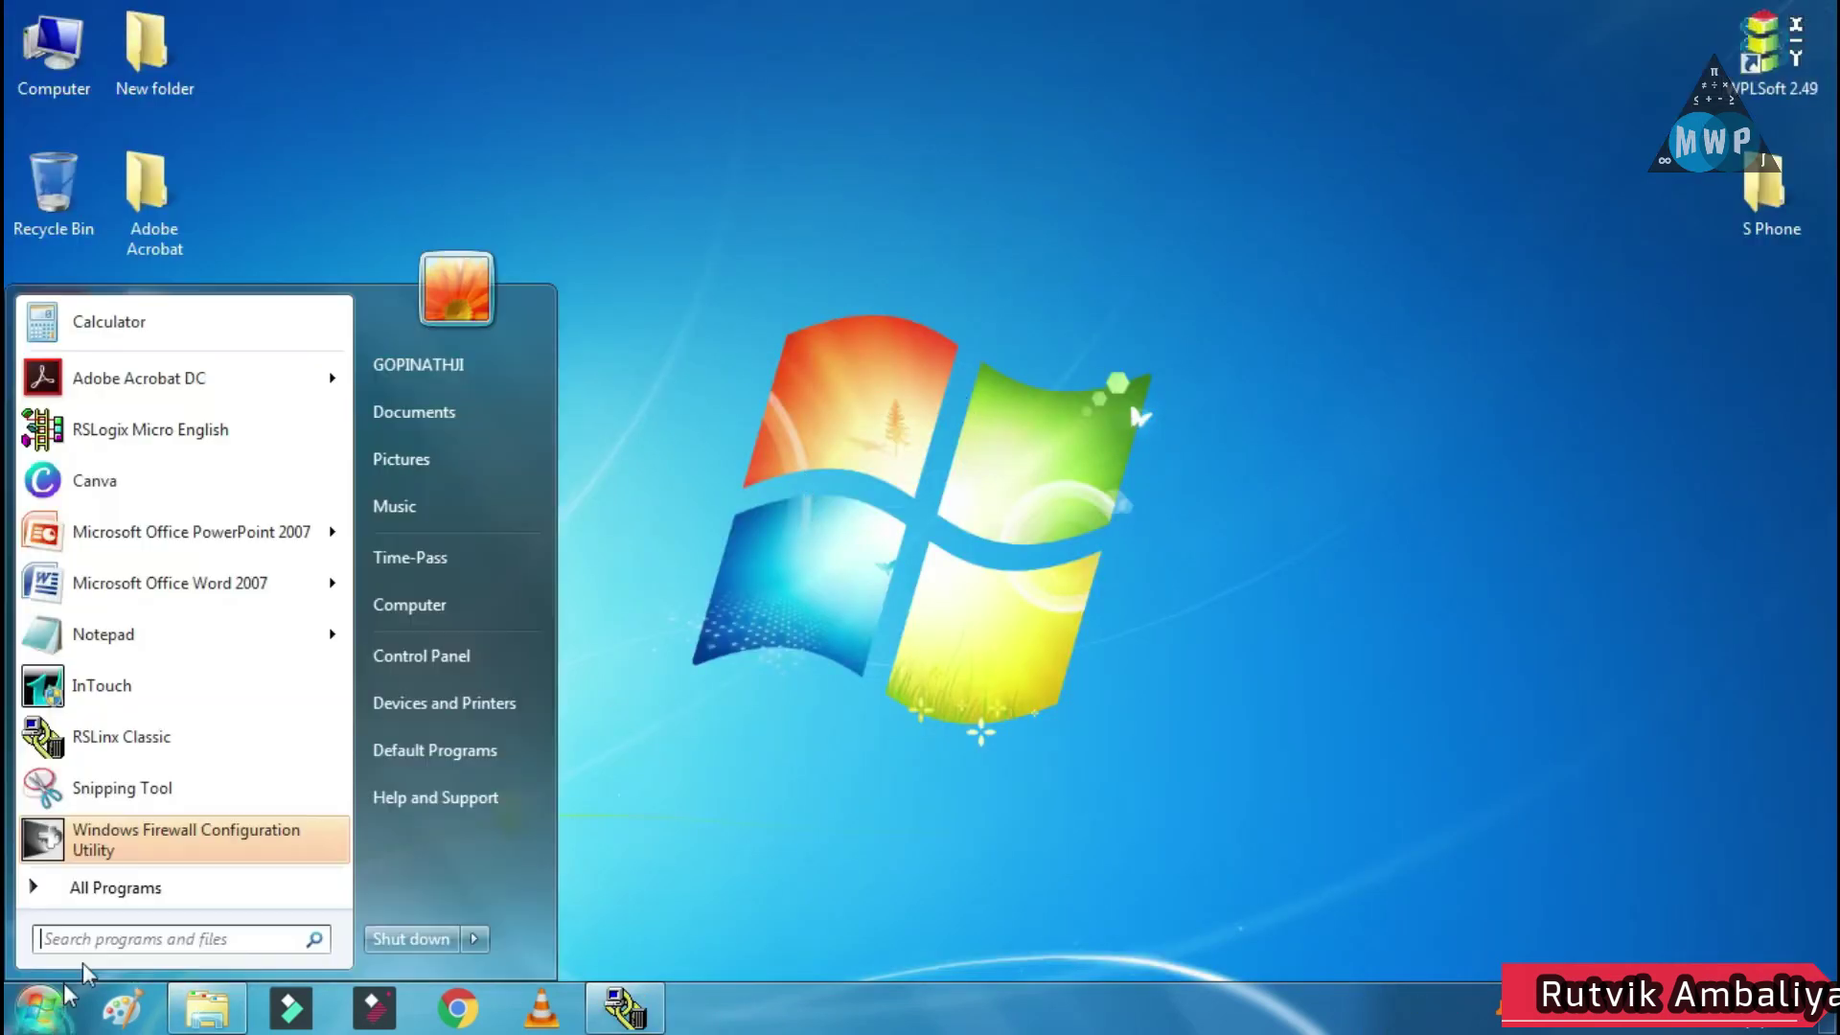
left_click(139, 429)
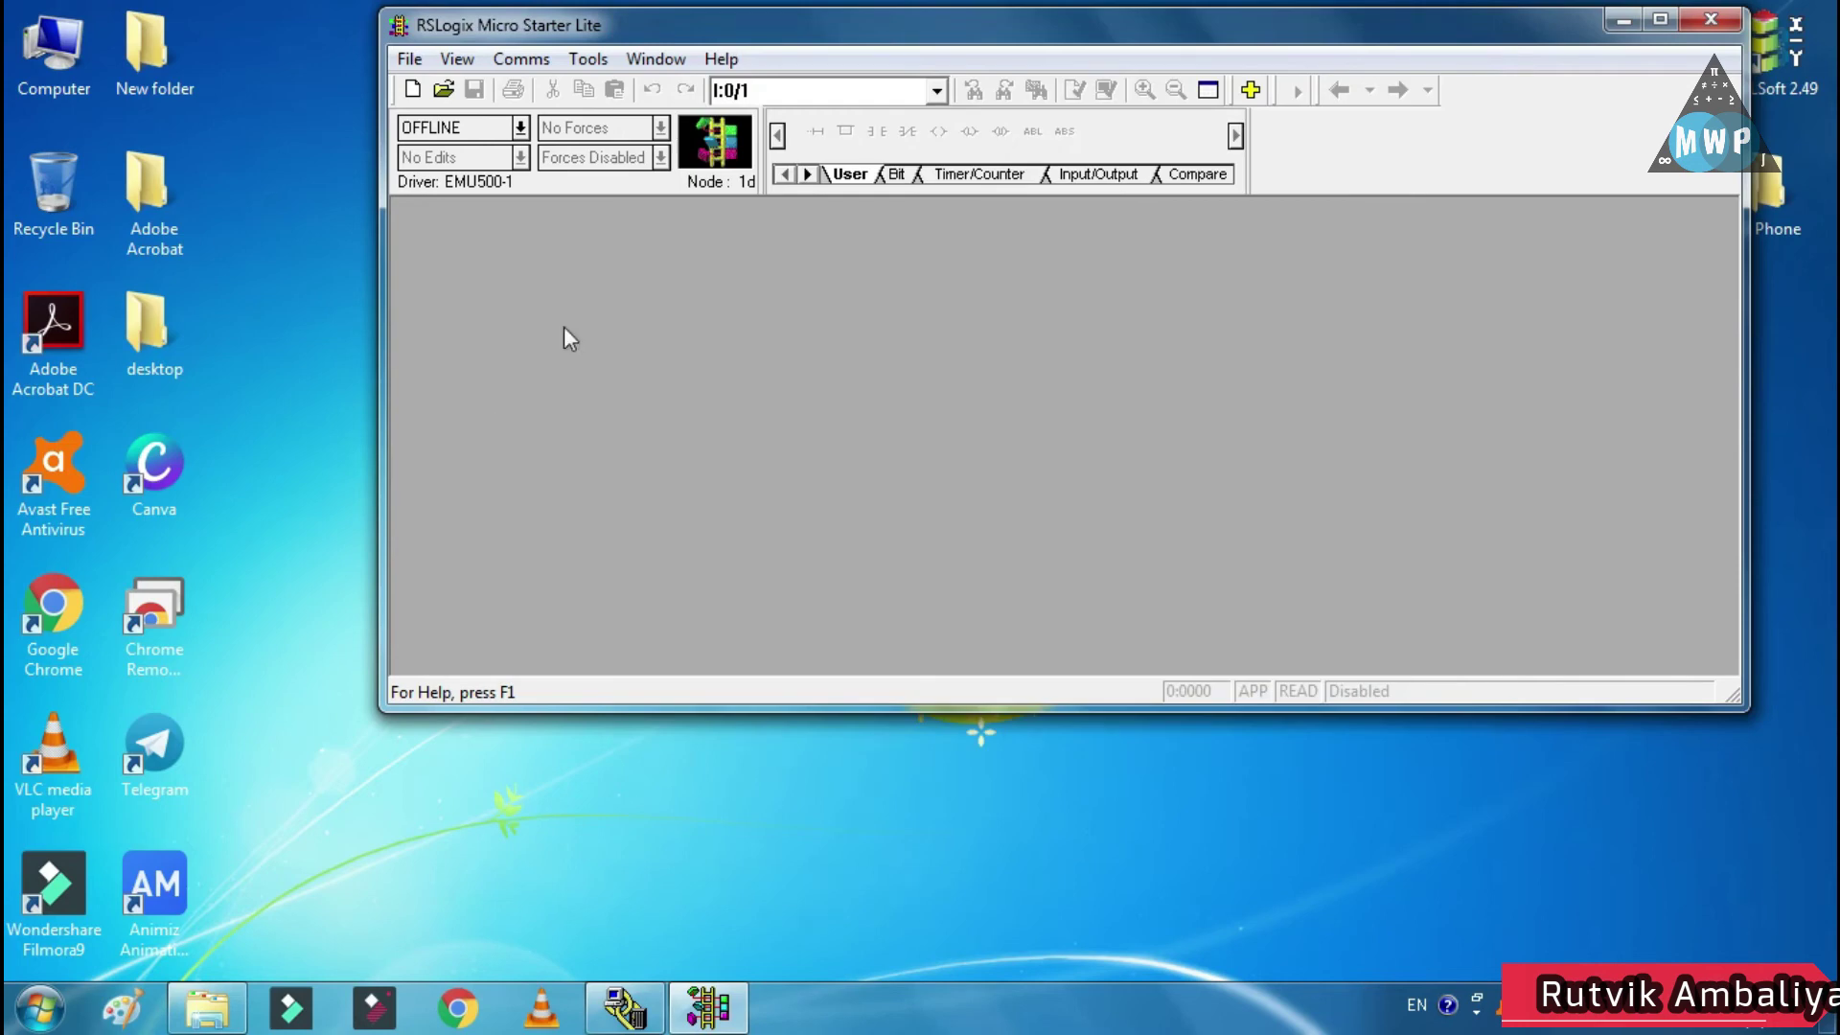
- Maximize RSLogix Micro Starter Lite and create a new project by choosing a processor type
double_click(658, 18)
left_click(28, 73)
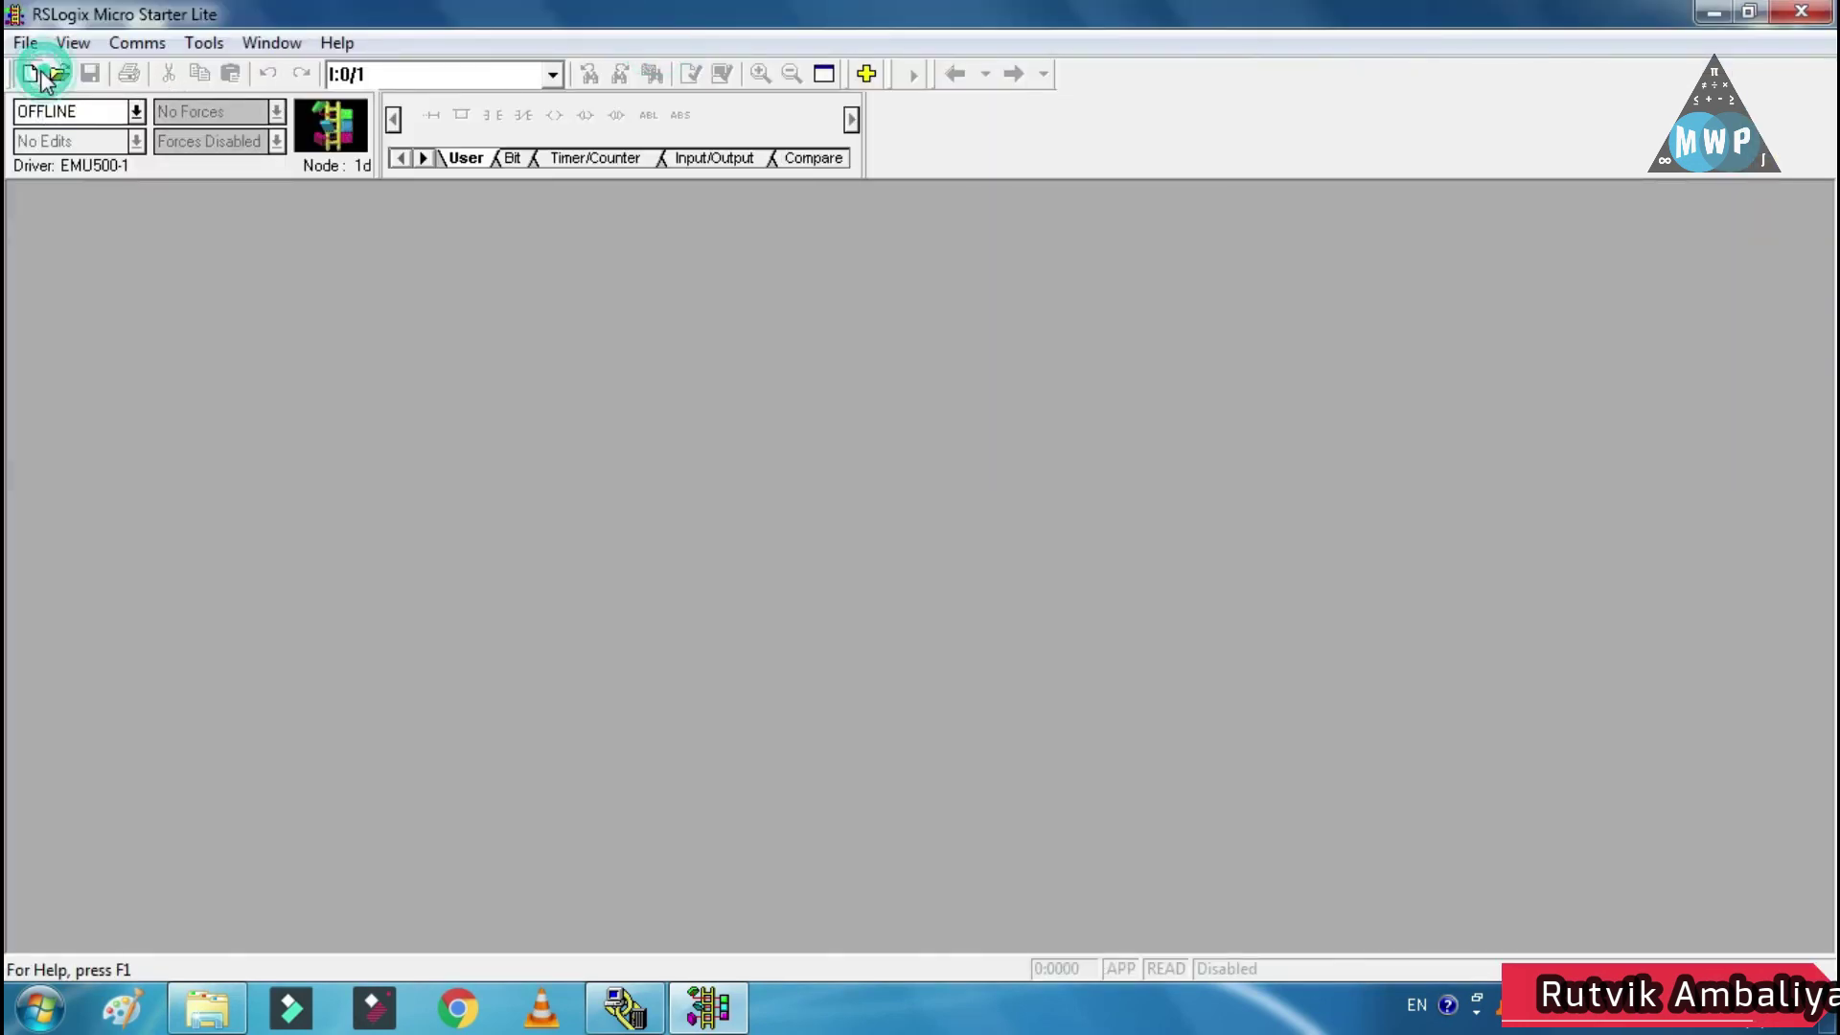
double_click(671, 430)
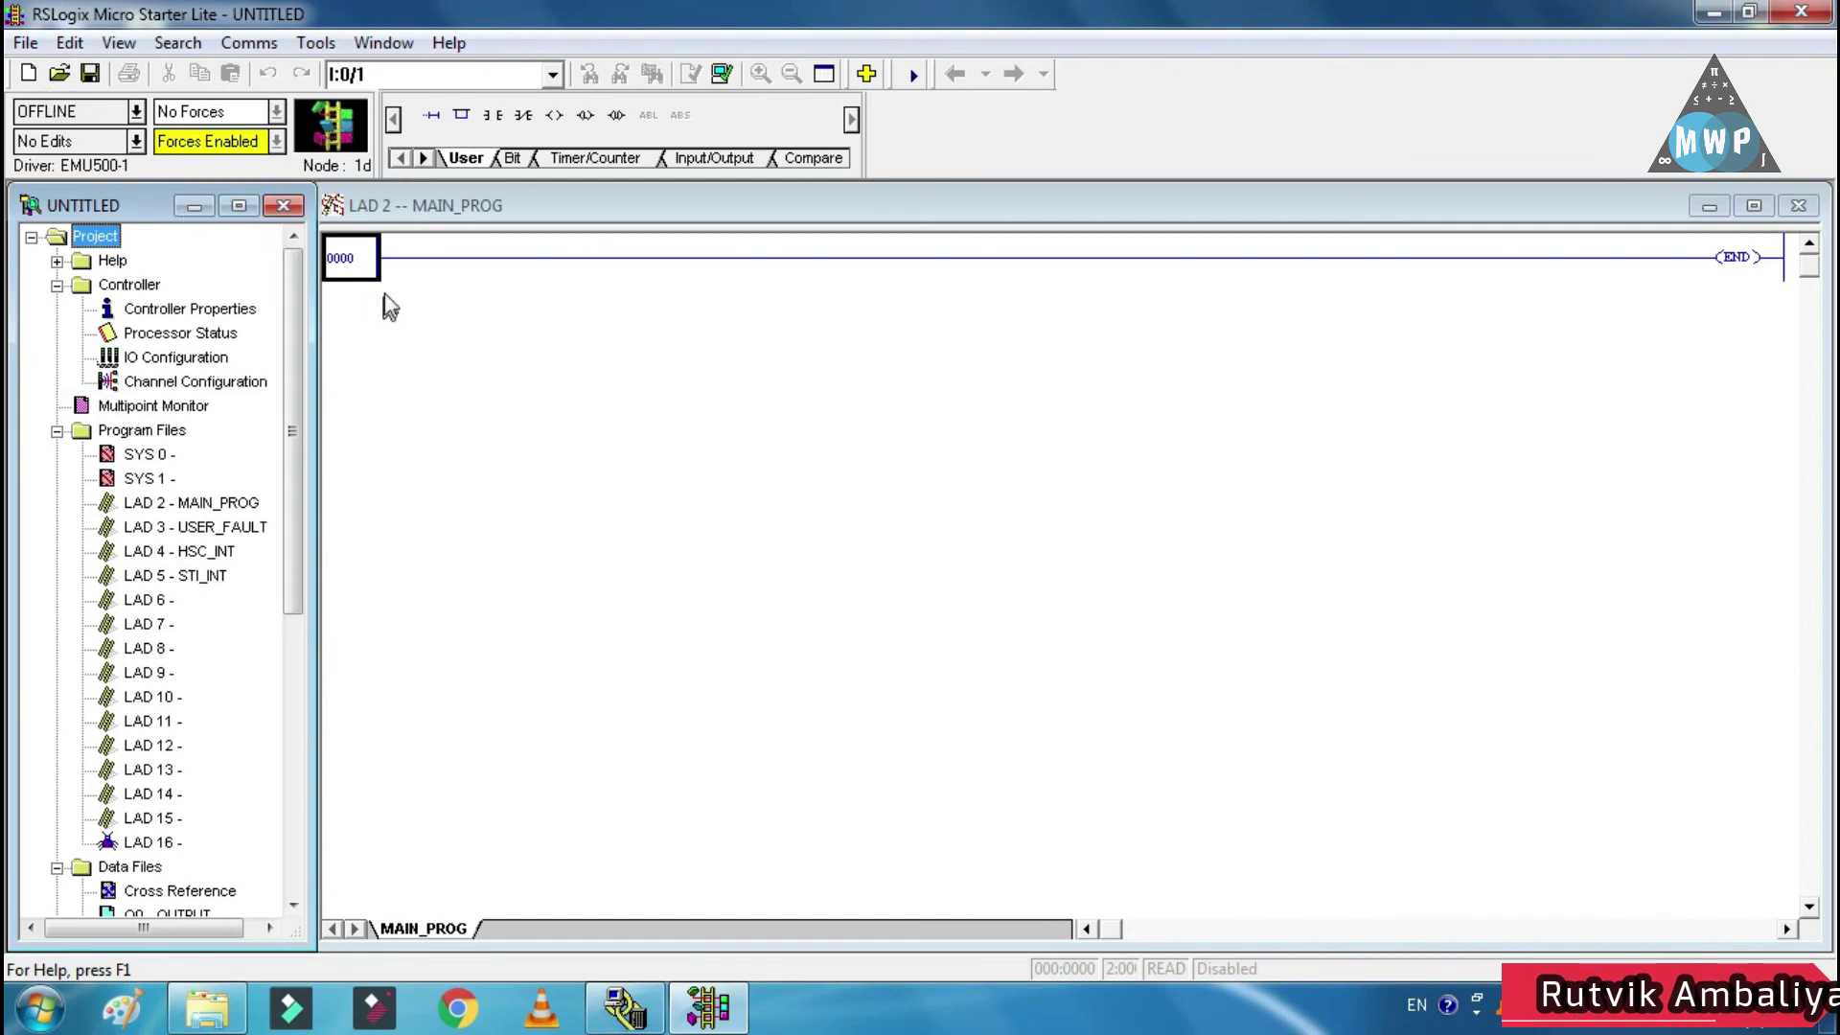
- Insert a normally open contact, a normally closed contact and an output coil on rung 0000 of MAIN_PROG
left_click(364, 271)
left_click(493, 116)
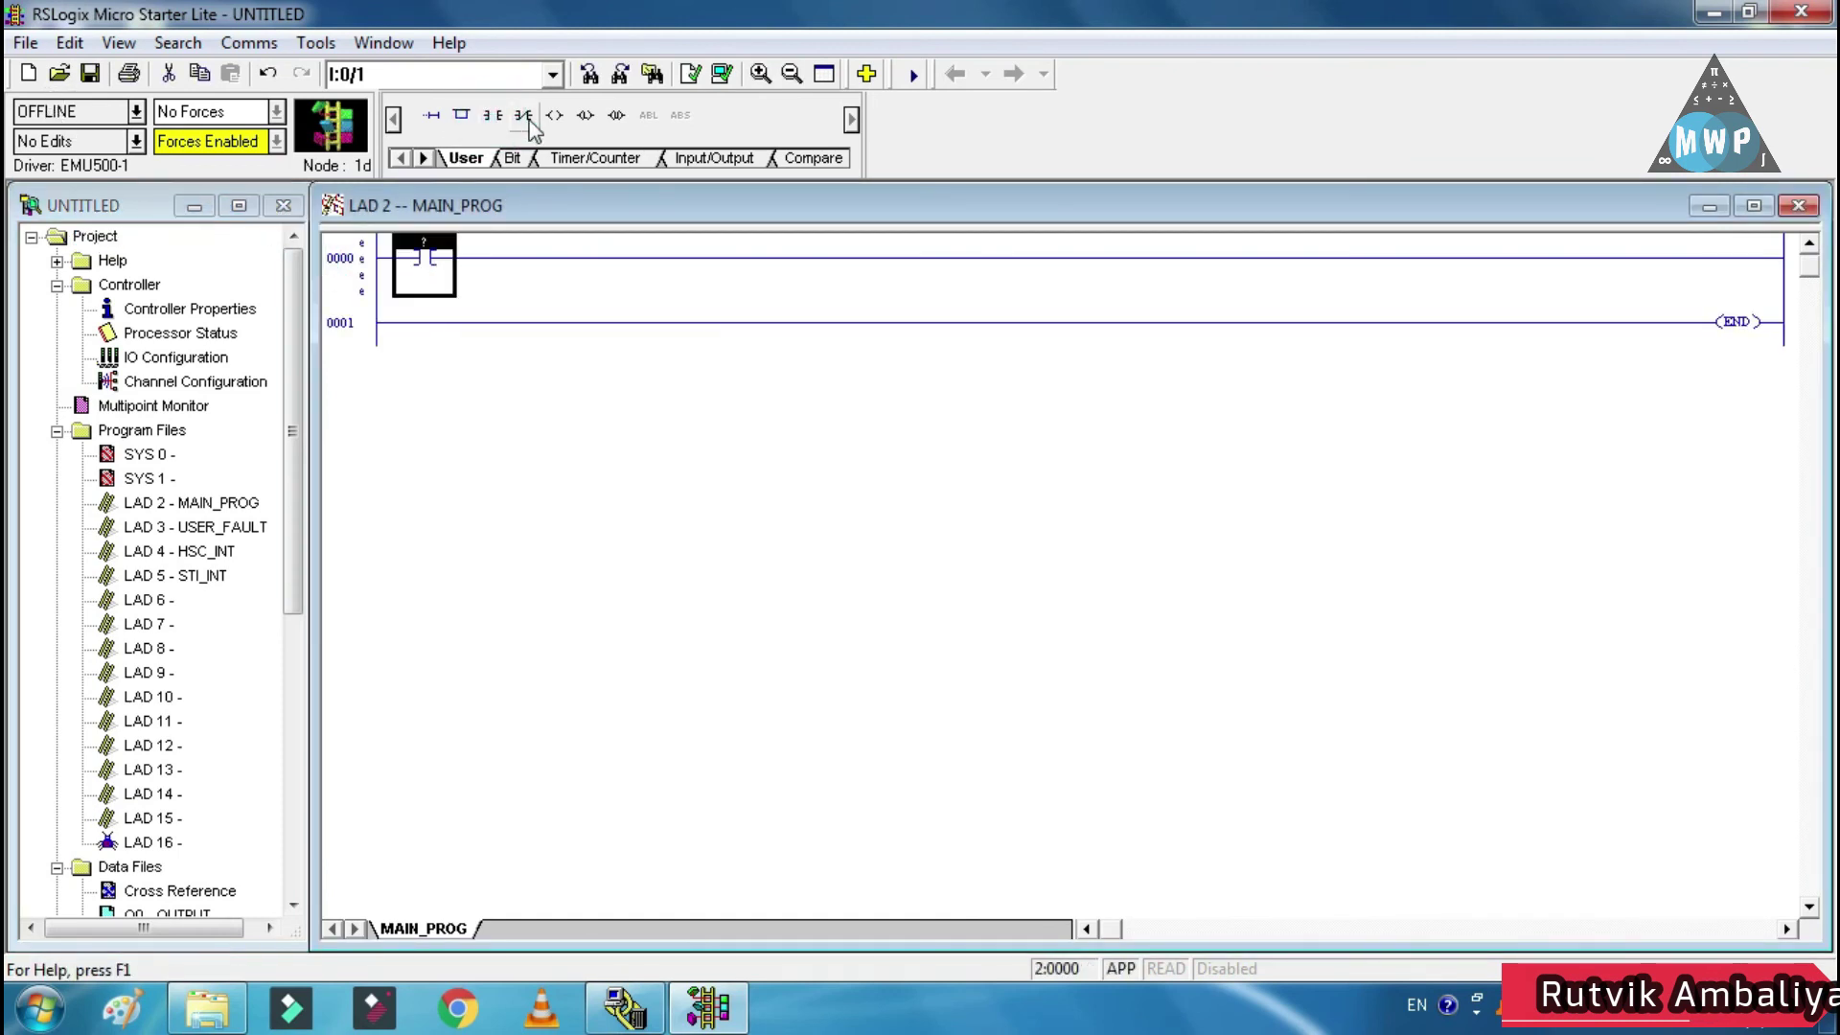
left_click(523, 116)
left_click(554, 115)
- Add a parallel branch around the first contact on rung 0000 and place a normally open contact in it
left_click(360, 264)
left_click(461, 115)
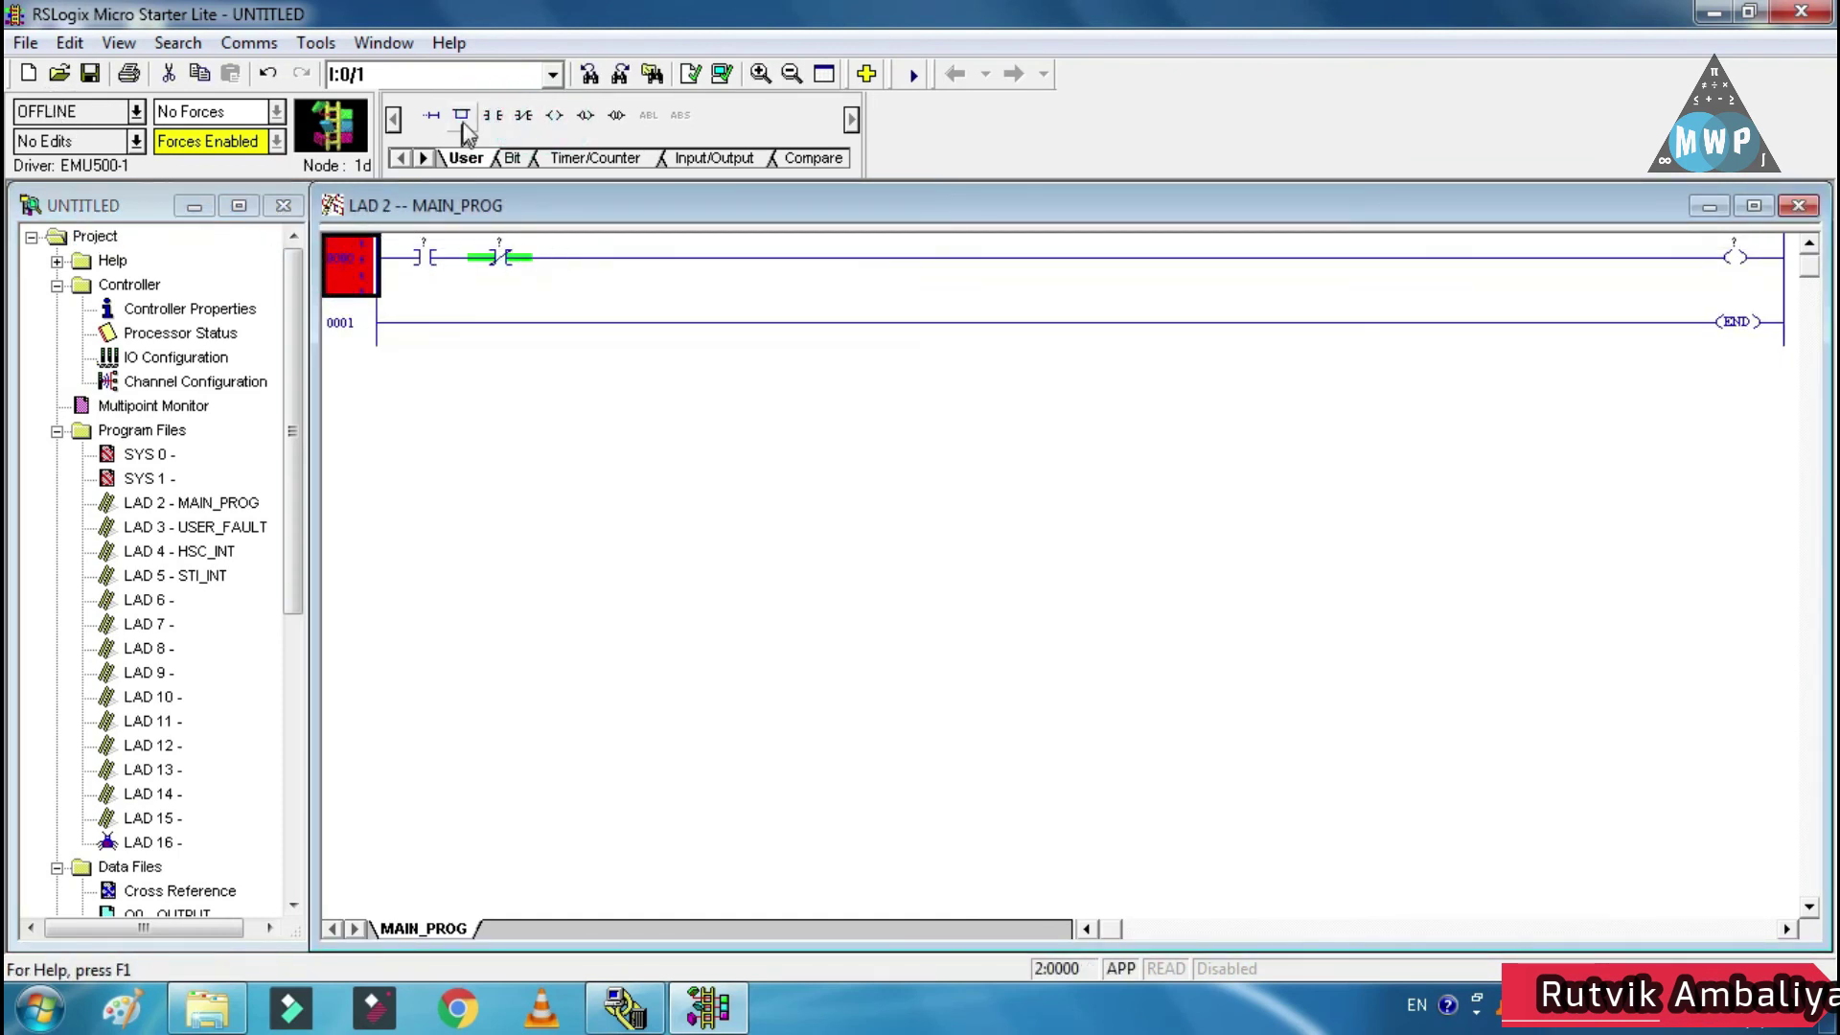
left_click_drag(451, 272, 497, 272)
left_click(400, 321)
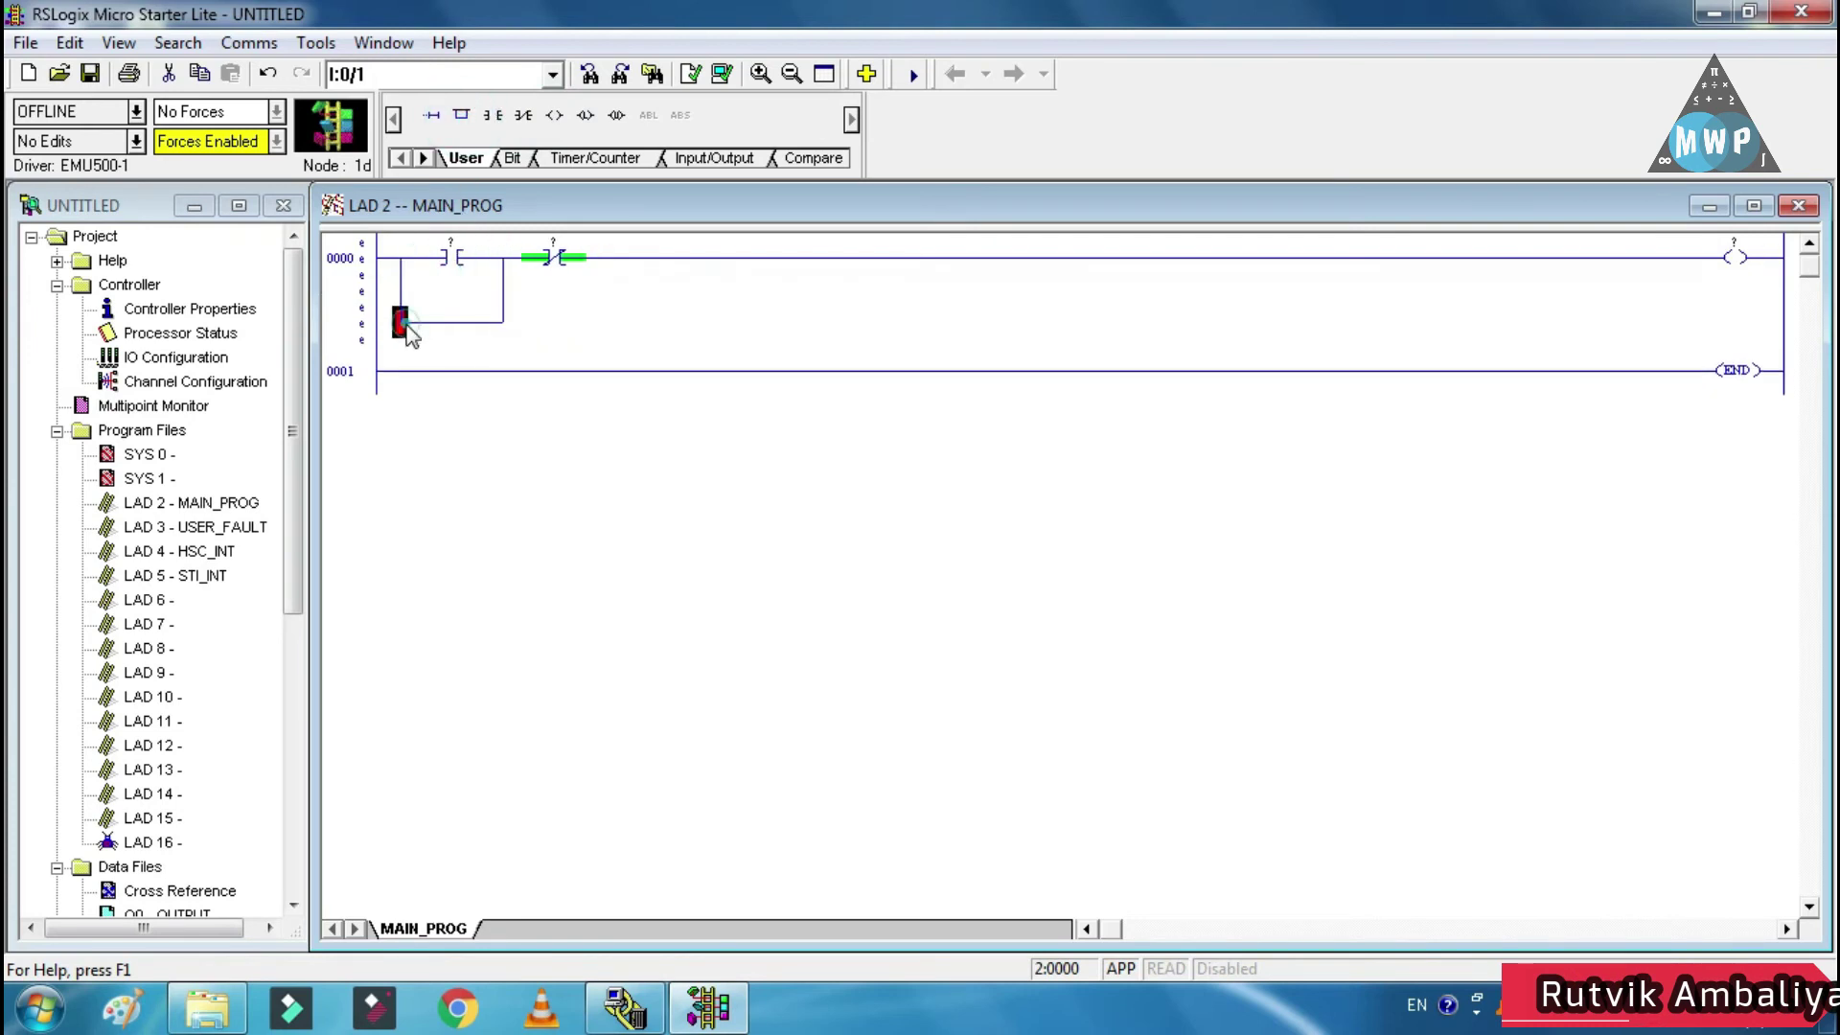
left_click(493, 115)
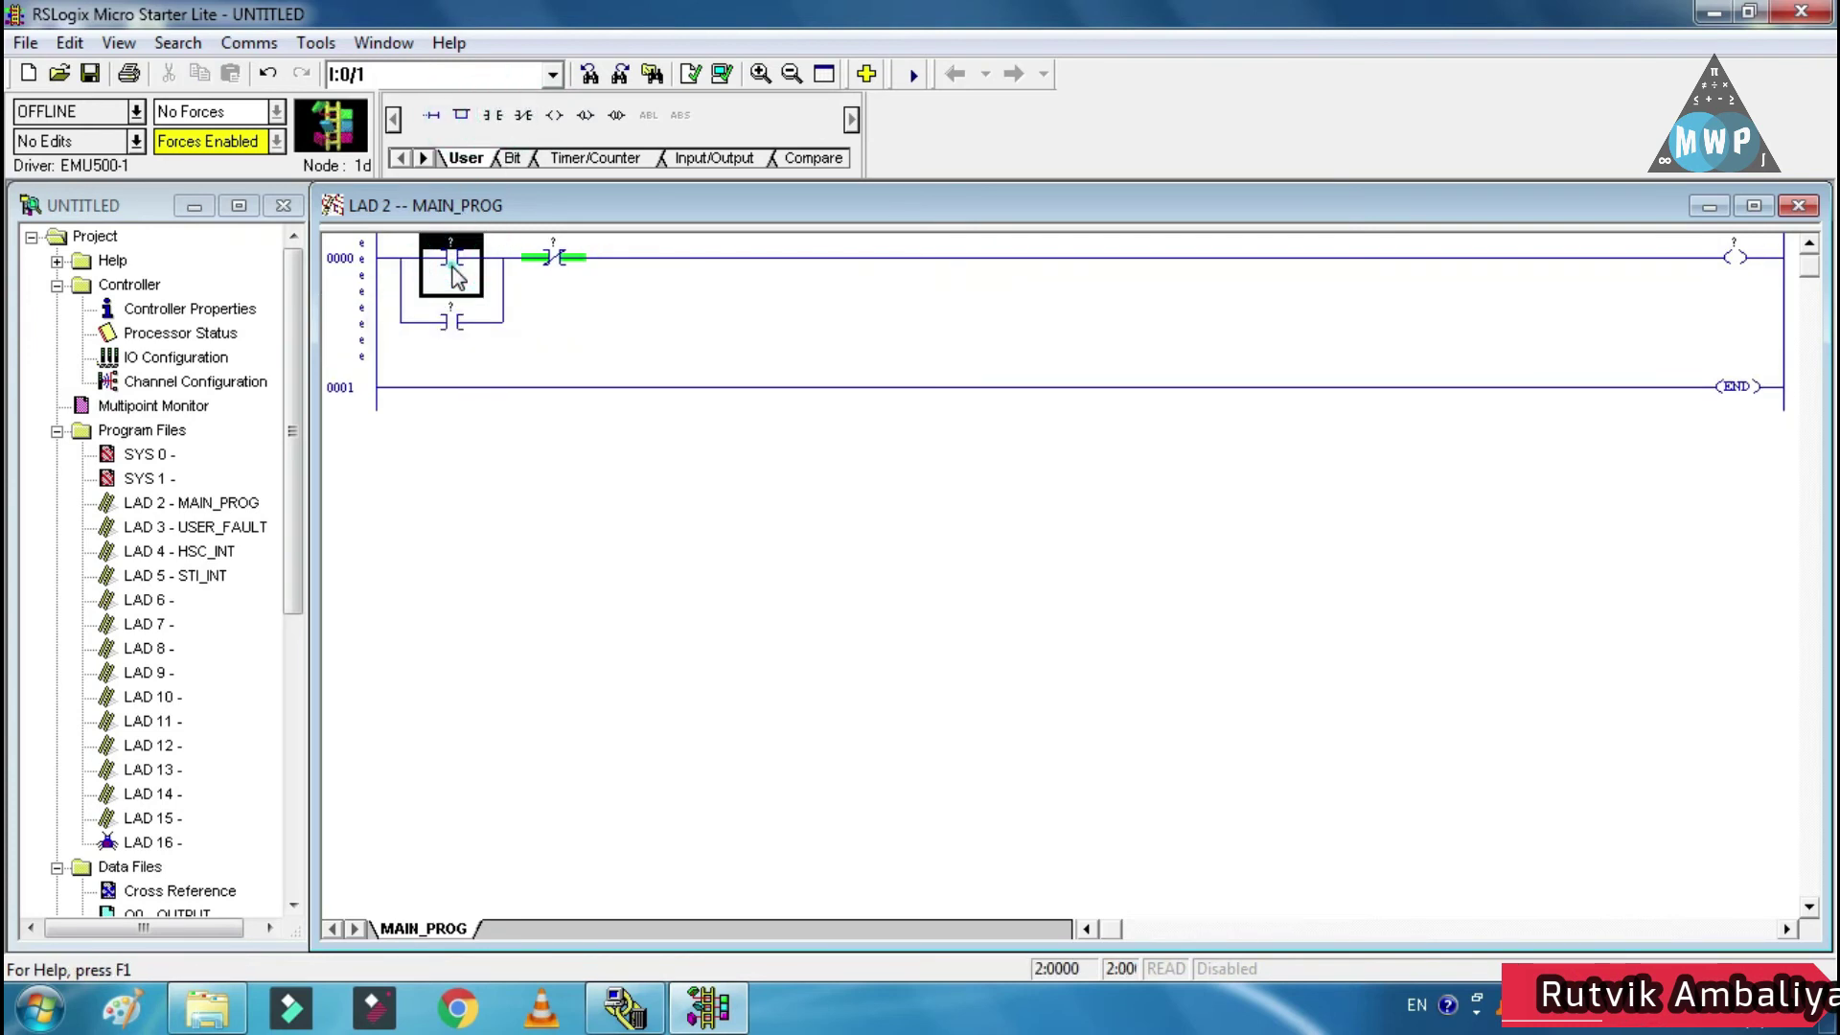
- On rung 0000, address the first normally open contact as I:0/0 and the normally closed contact as I:0/1
double_click(456, 278)
type("I:0/0")
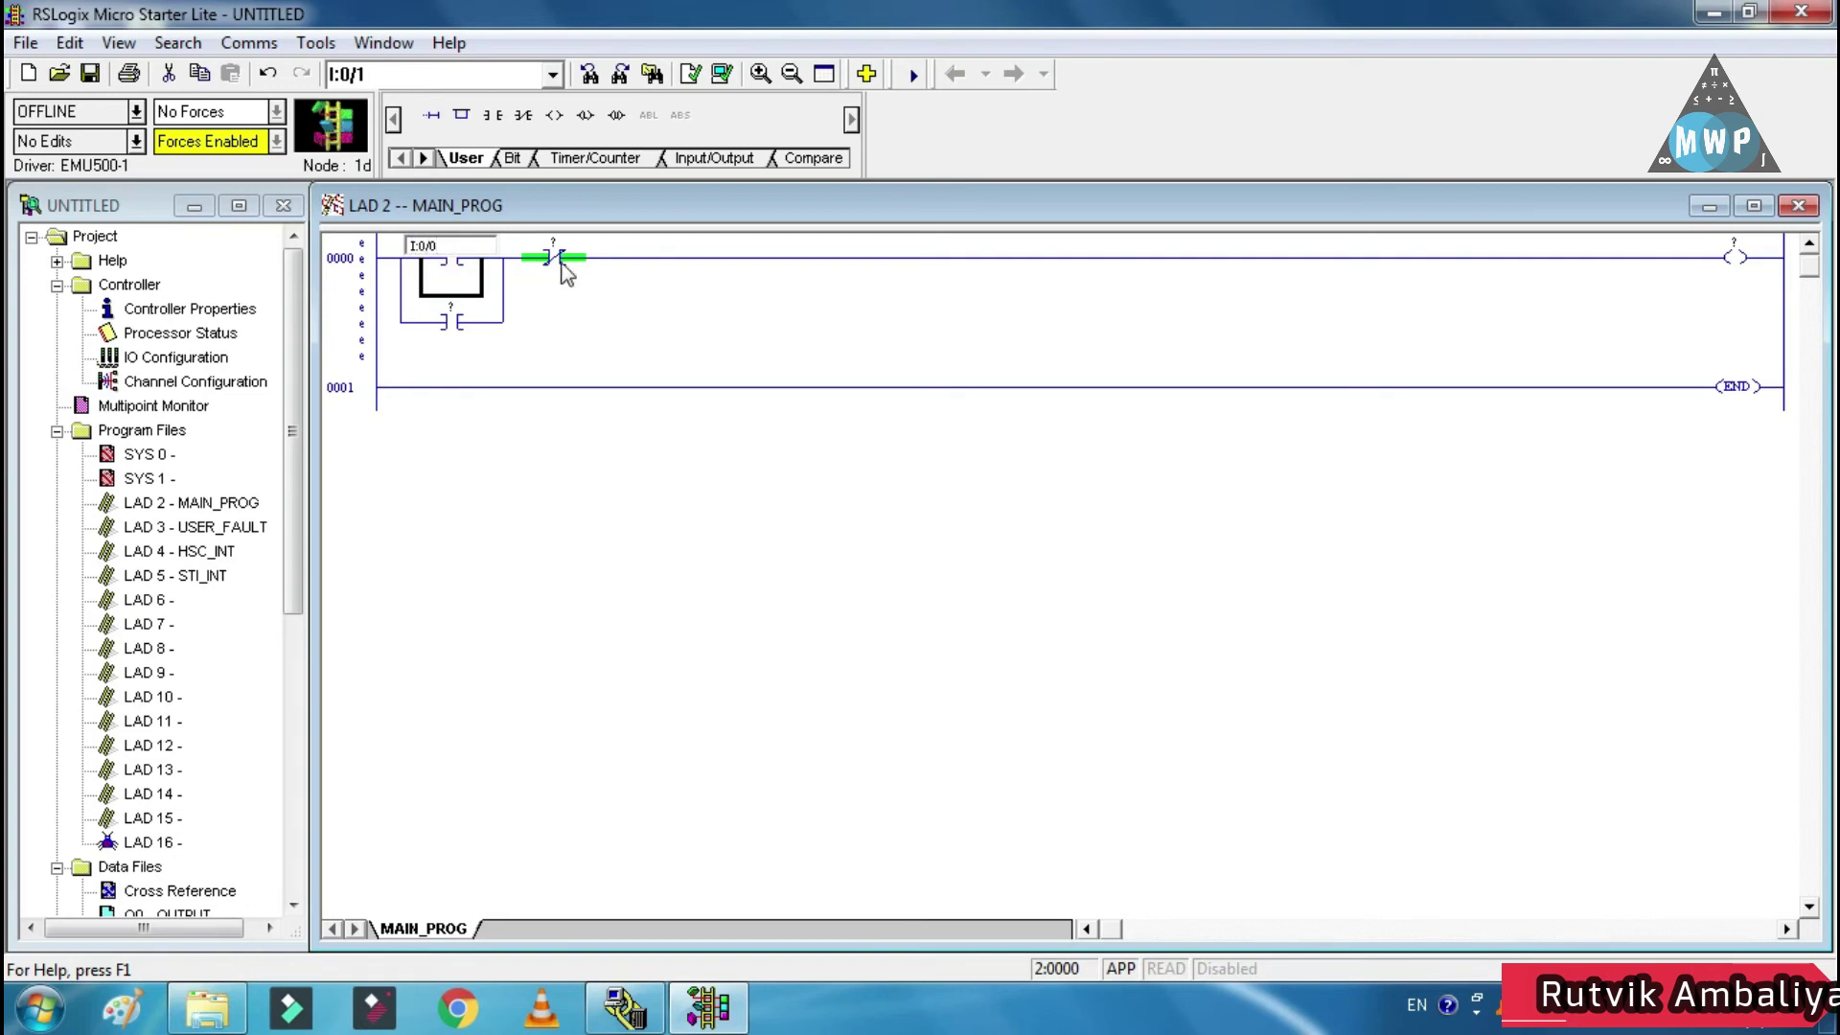
double_click(565, 273)
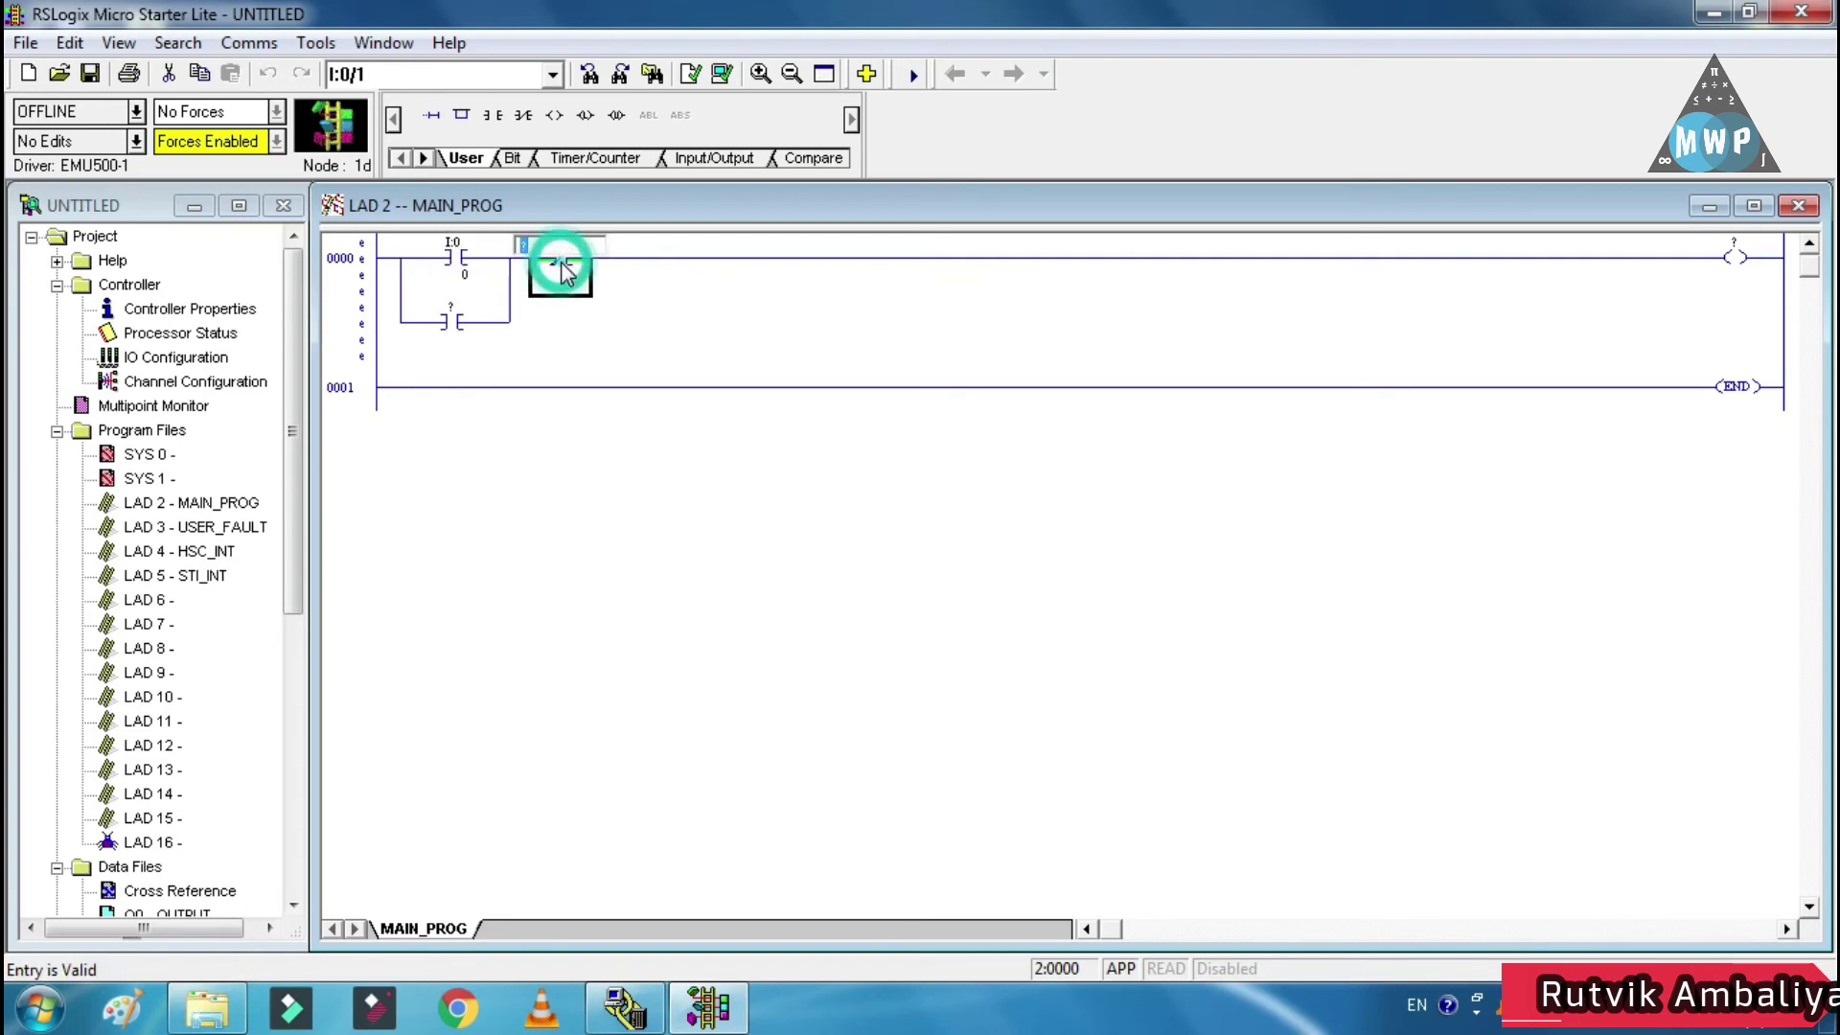
type("I:")
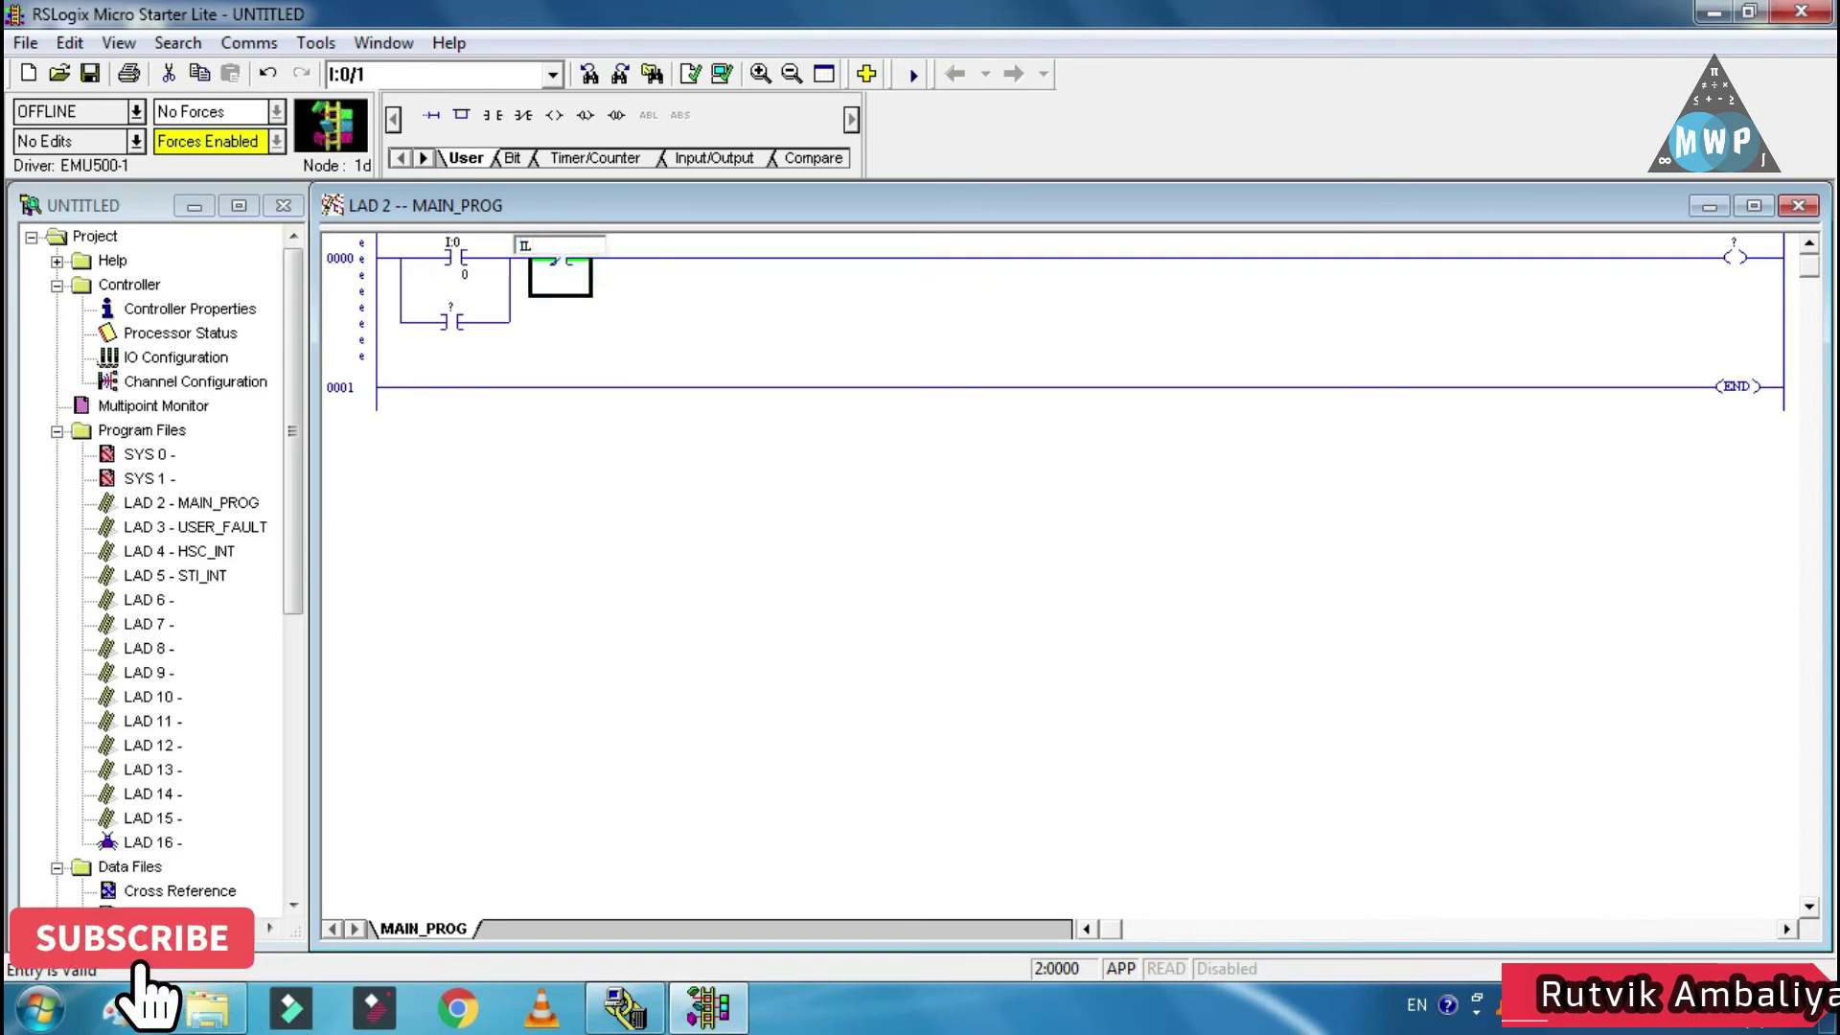
type("0")
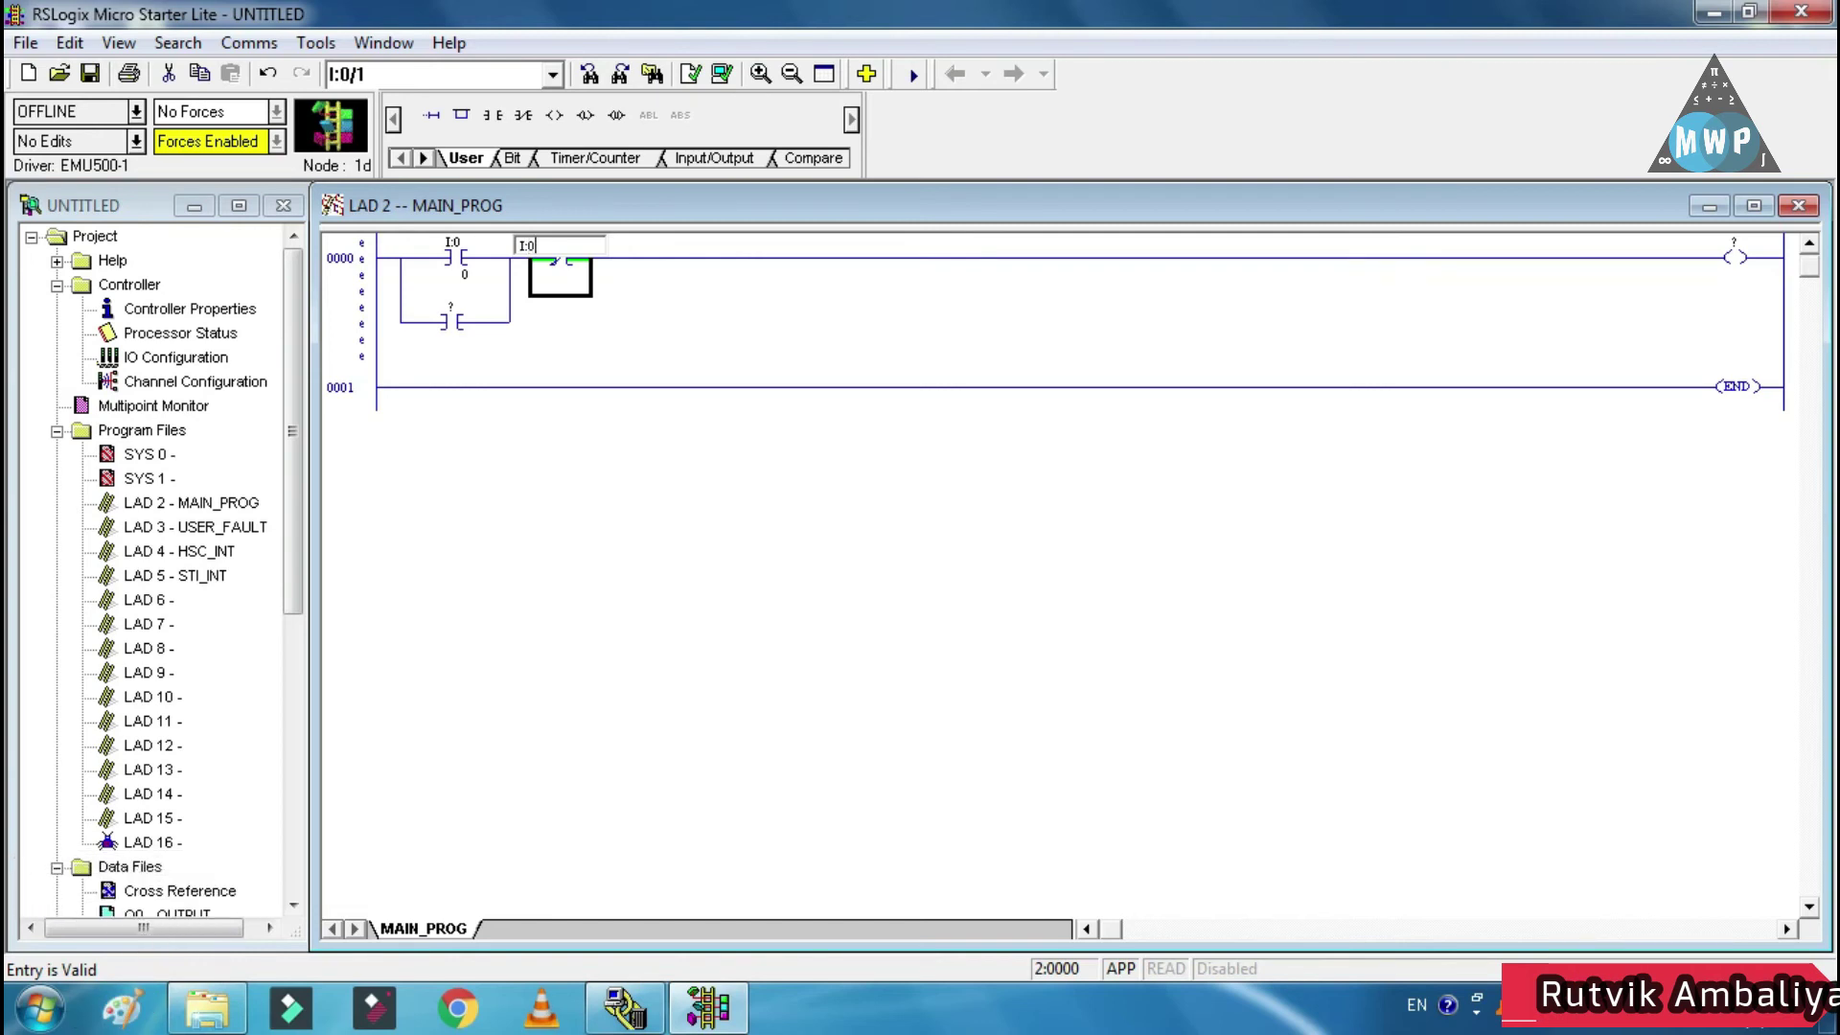
type("/1")
key("Return")
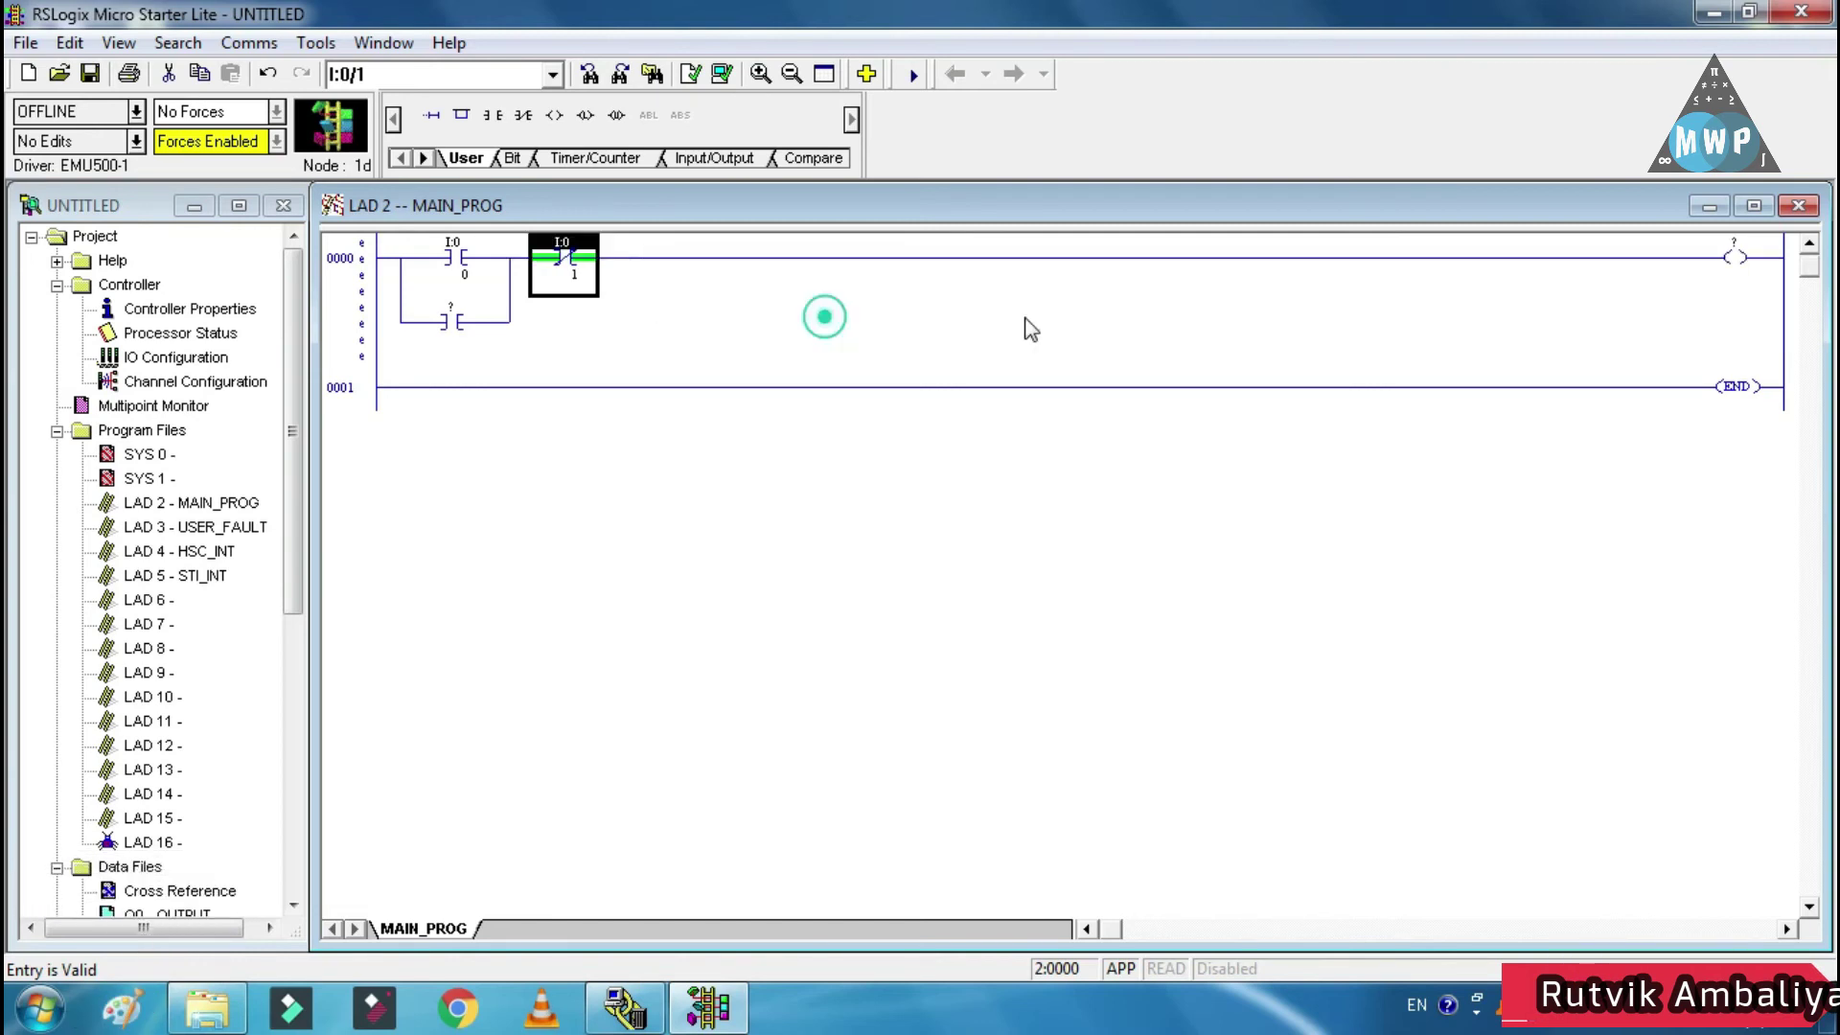
- Assign address O:0/0 to the output coil and the parallel branch contact, then verify the ladder file and the project
left_click(1725, 260)
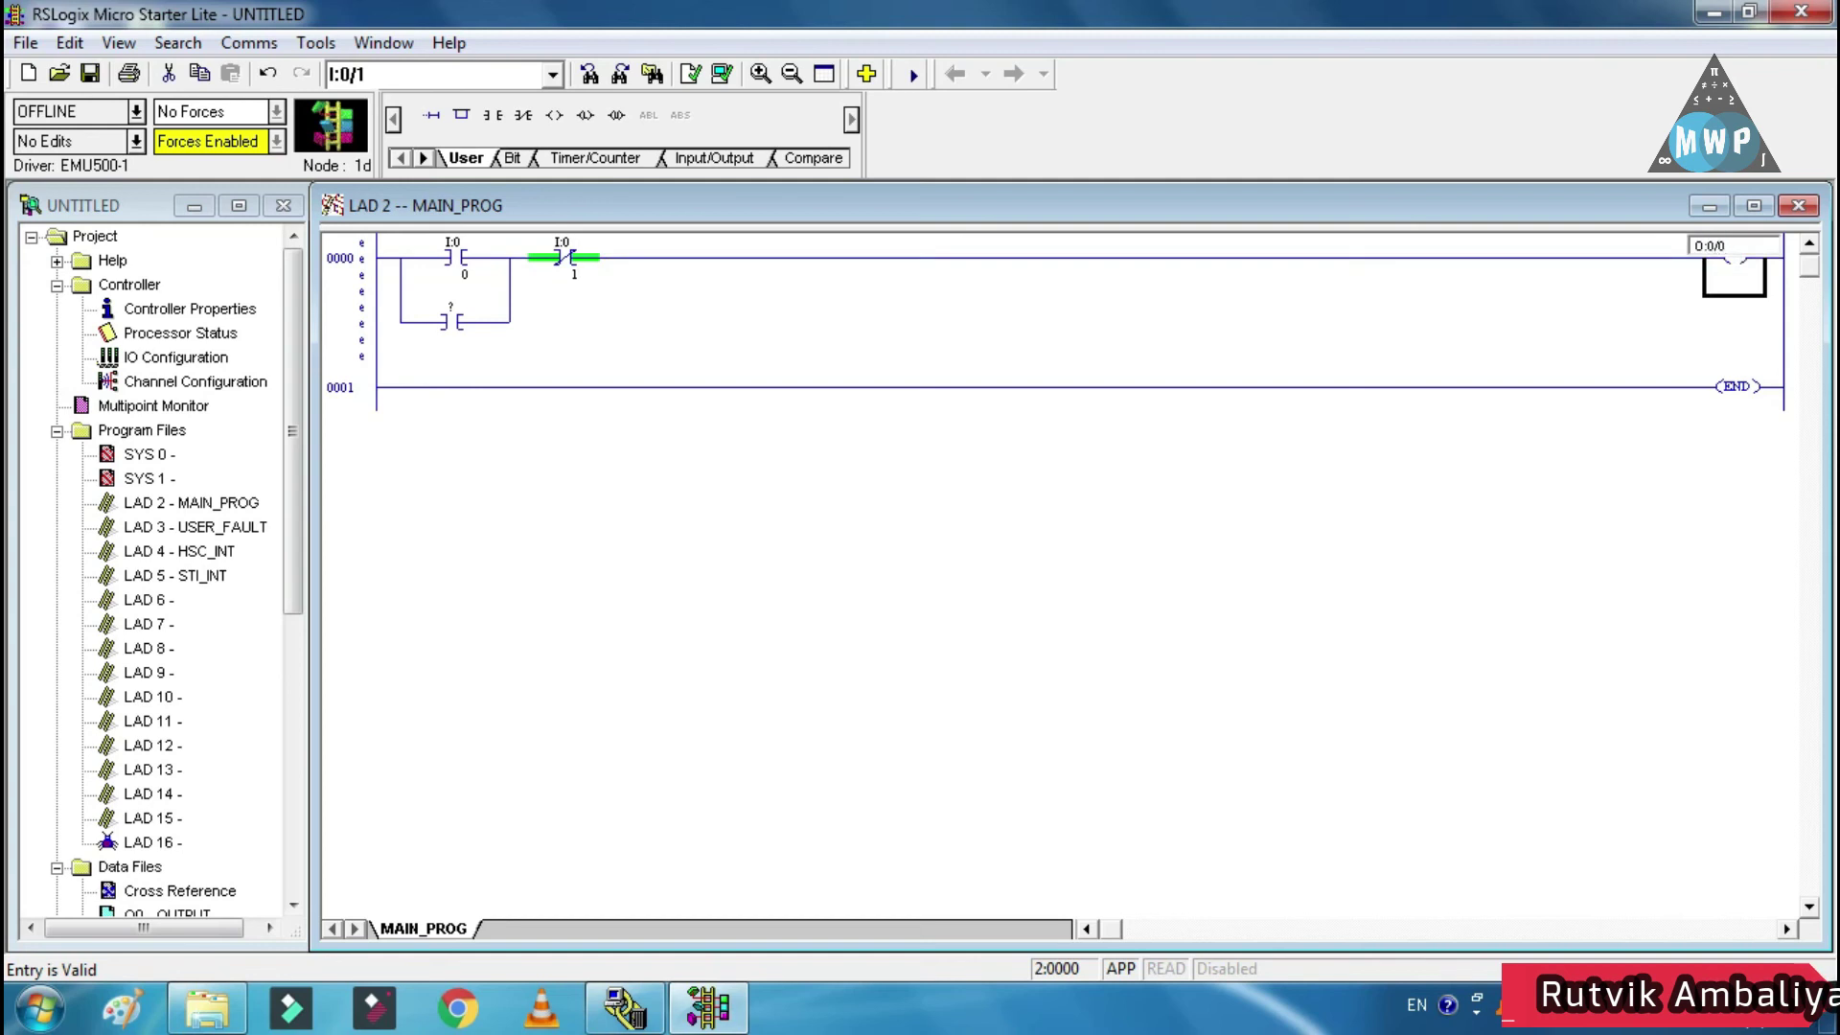
type("O:0/0")
key("Return")
left_click_drag(1725, 247, 474, 316)
left_click(688, 75)
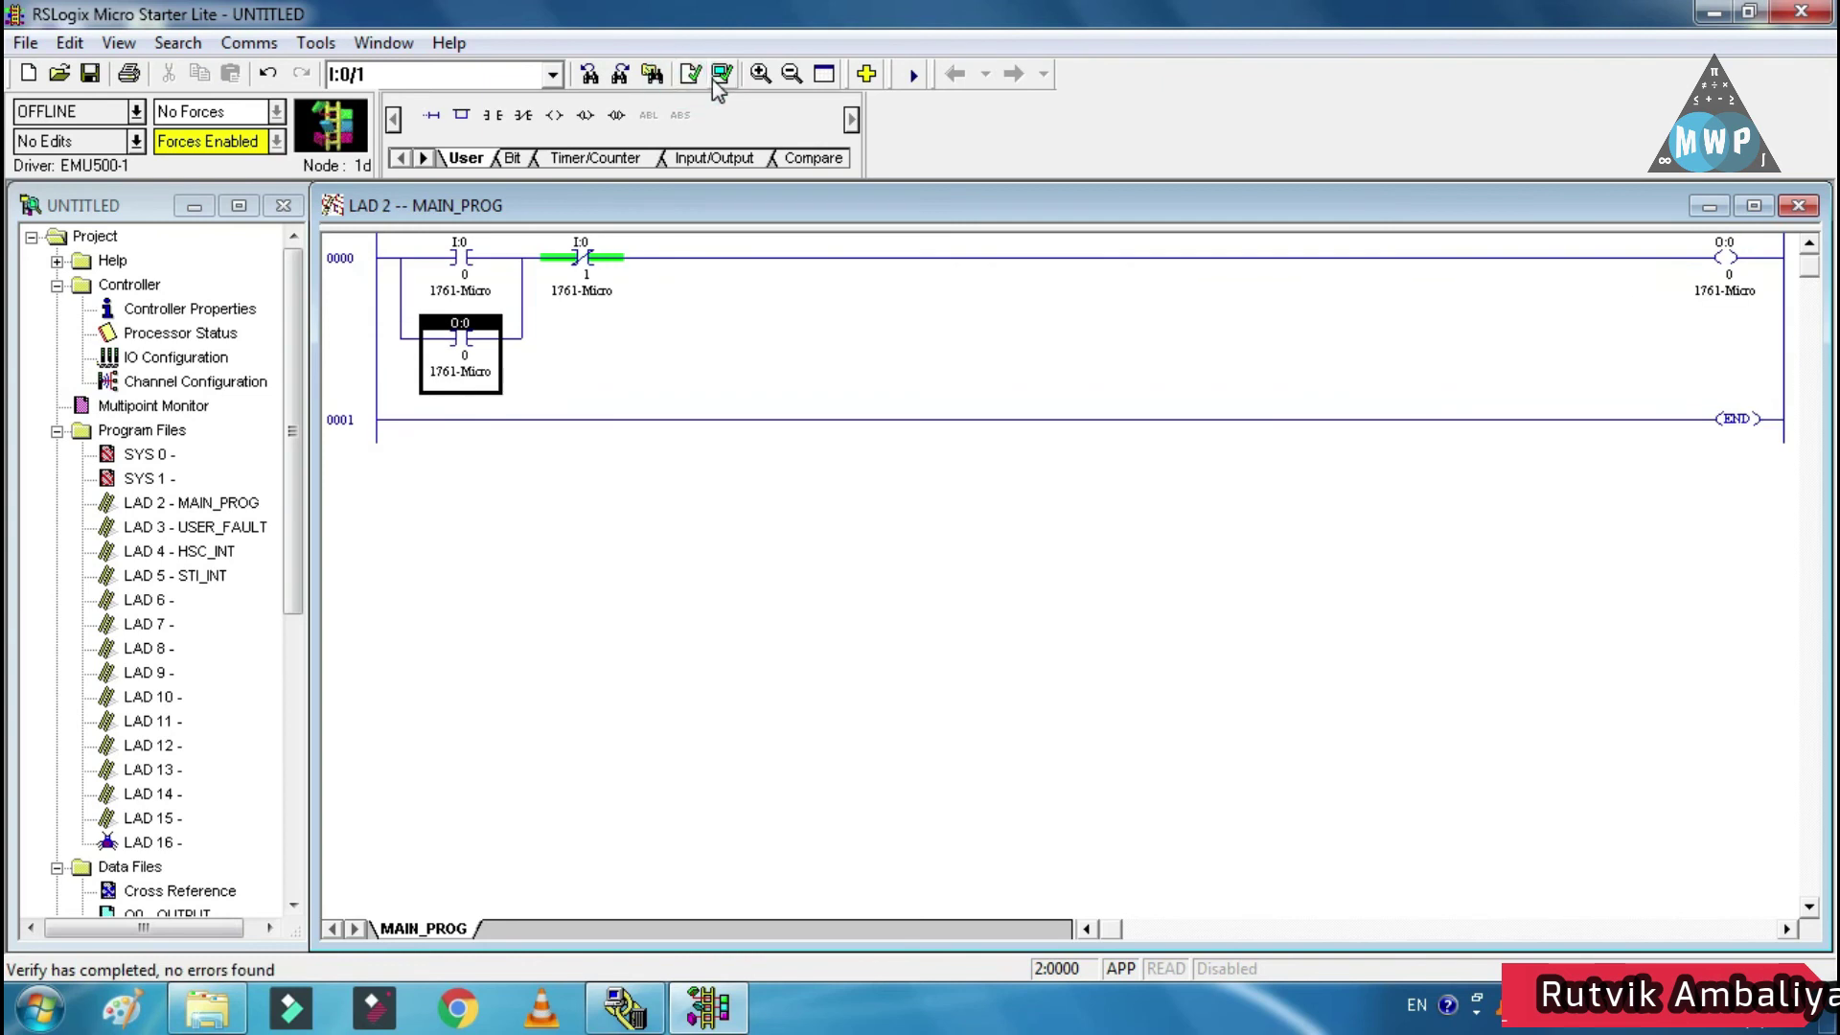
left_click(718, 75)
- Download the program to the EMU500-1 emulator, saving it as UNTITLED in My Documents, and go online
left_click(136, 111)
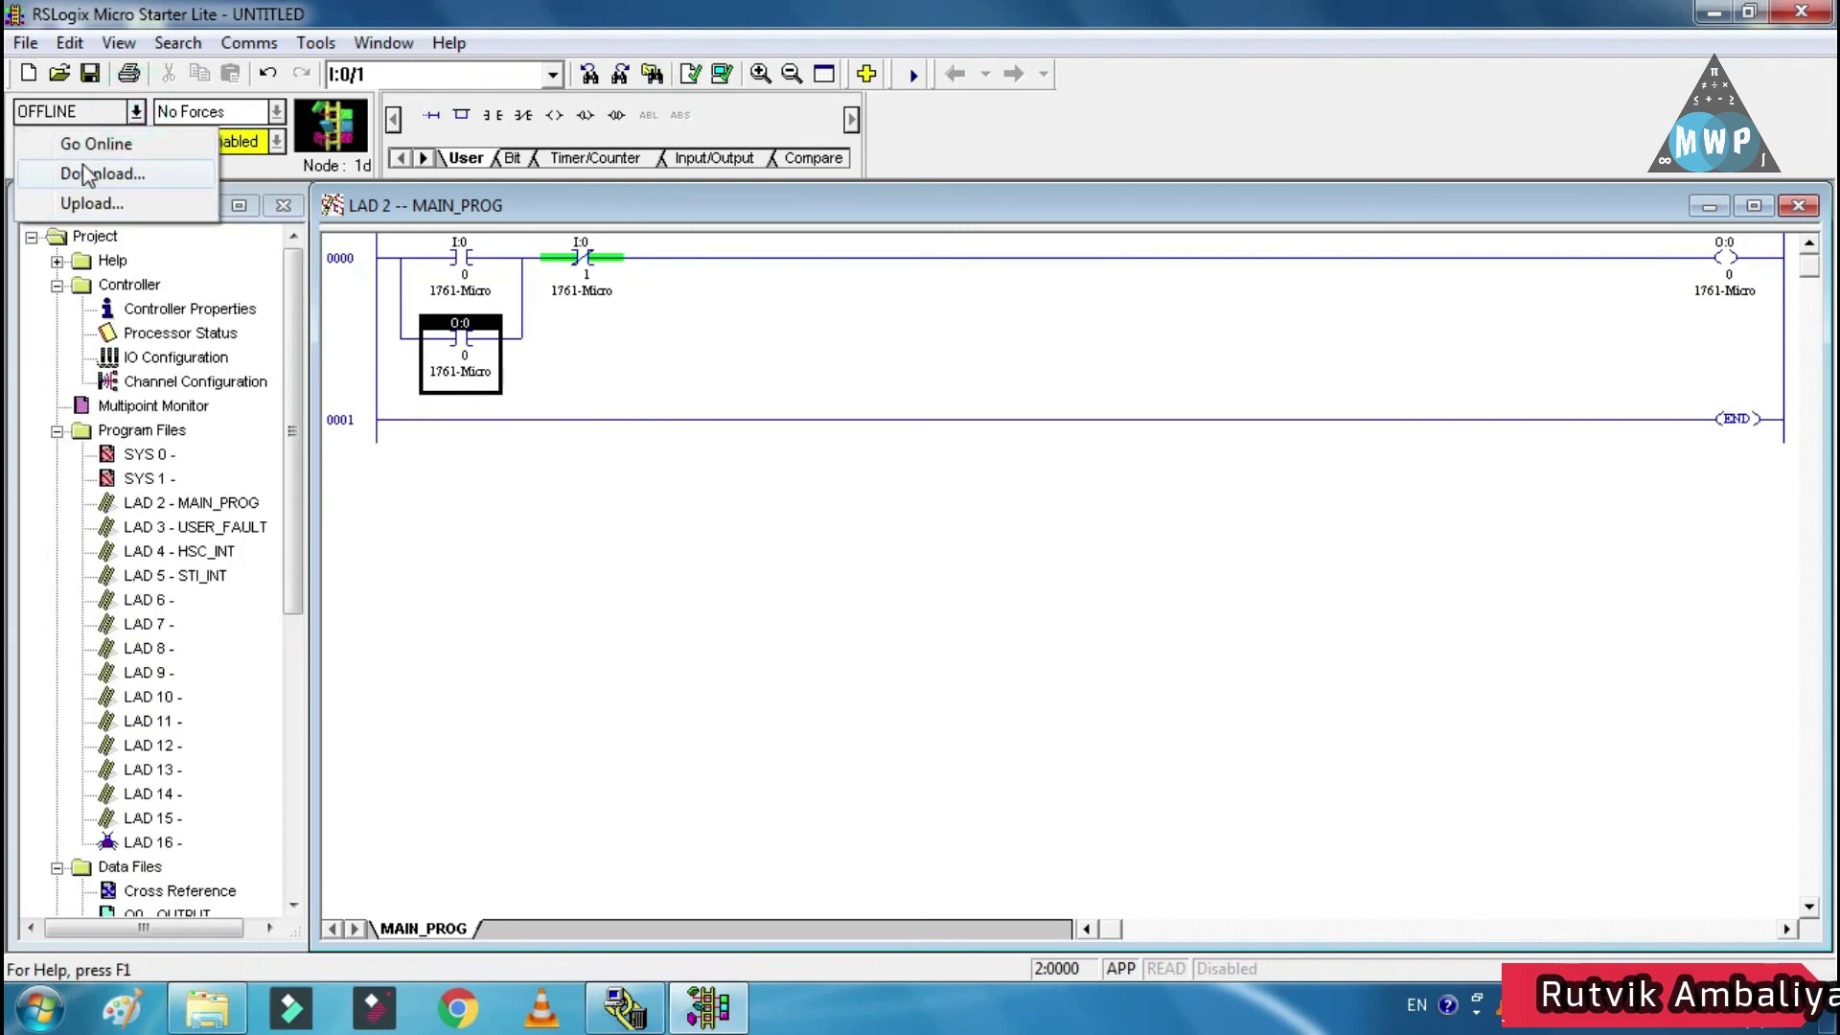
left_click(105, 172)
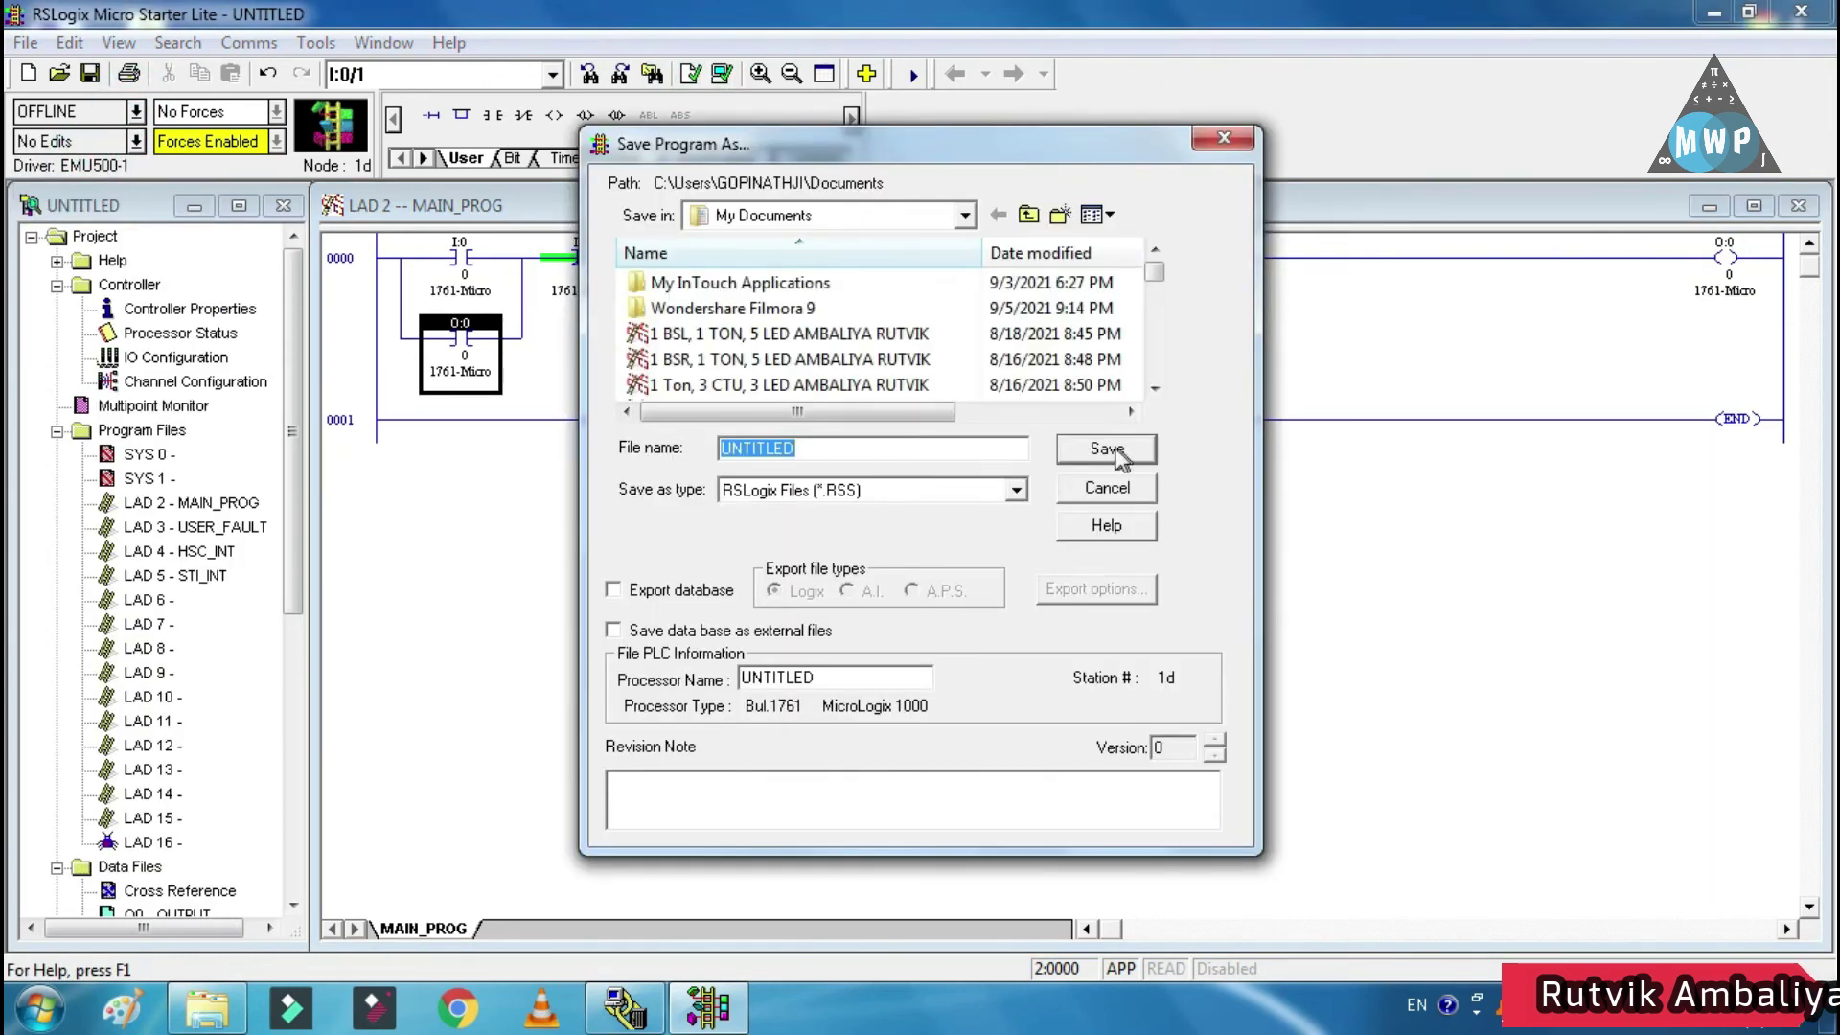
left_click(1108, 448)
left_click(966, 581)
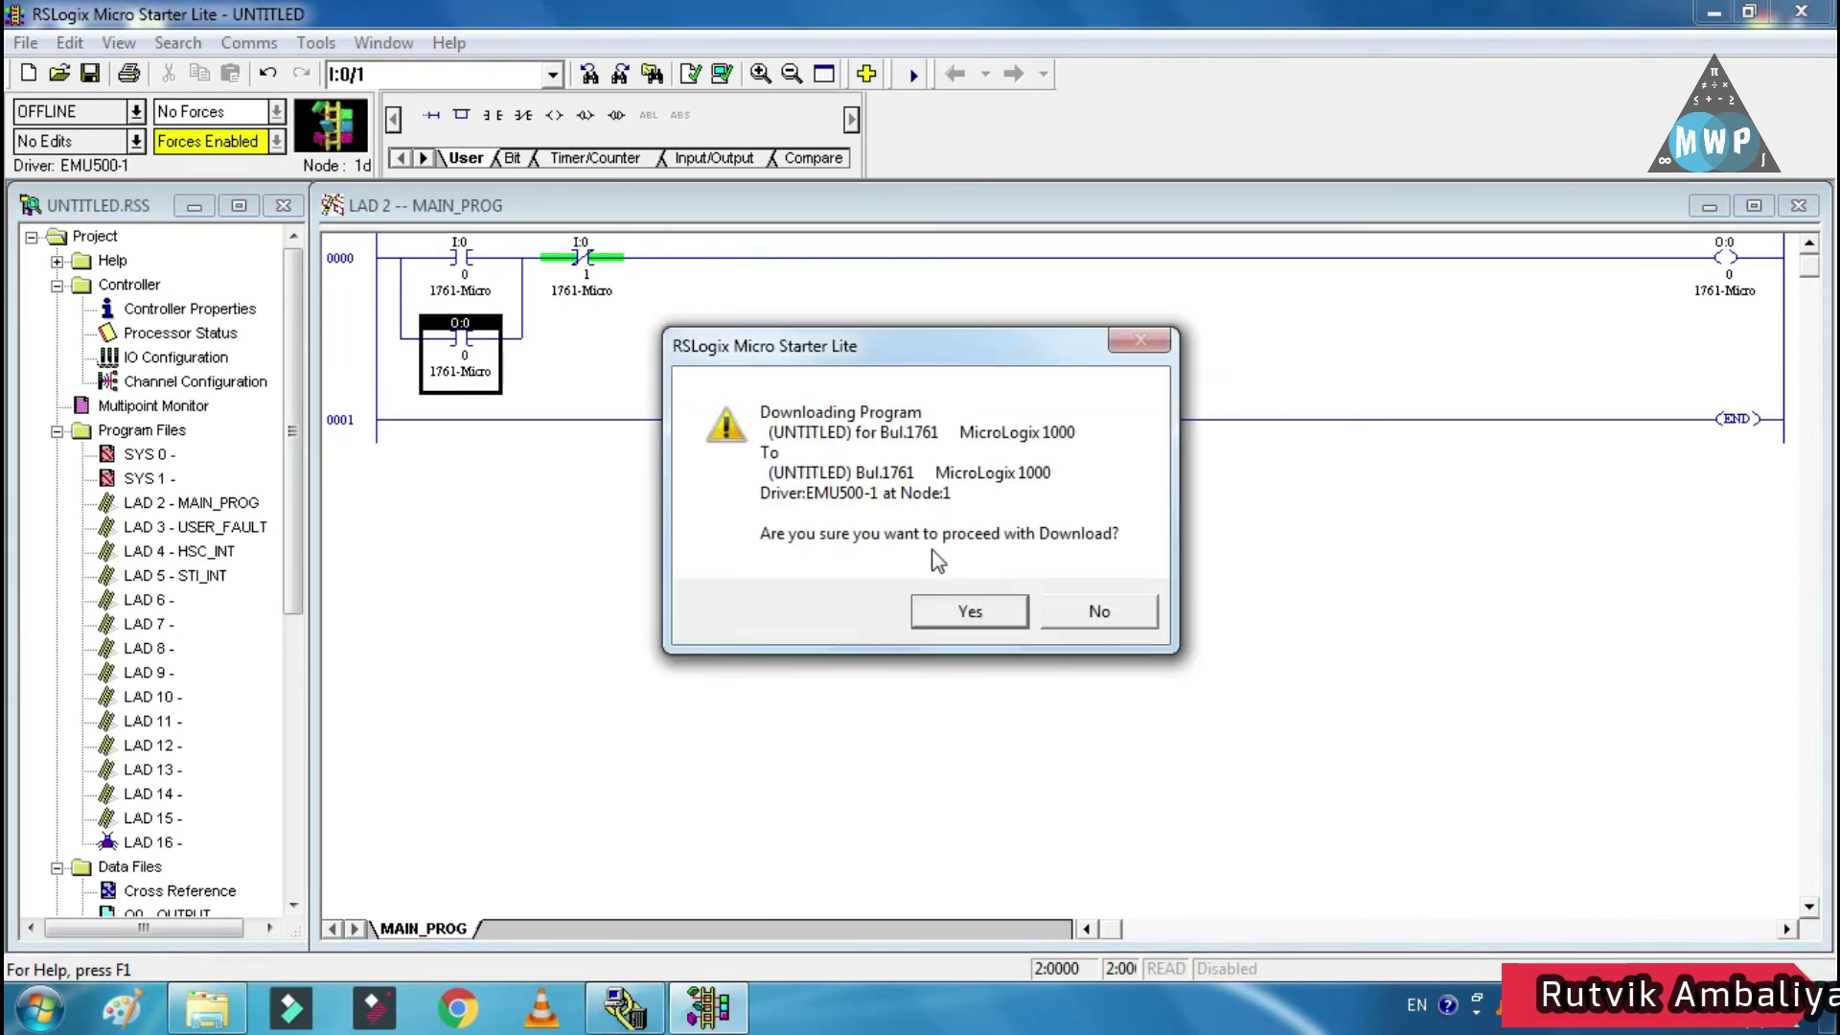
left_click(968, 611)
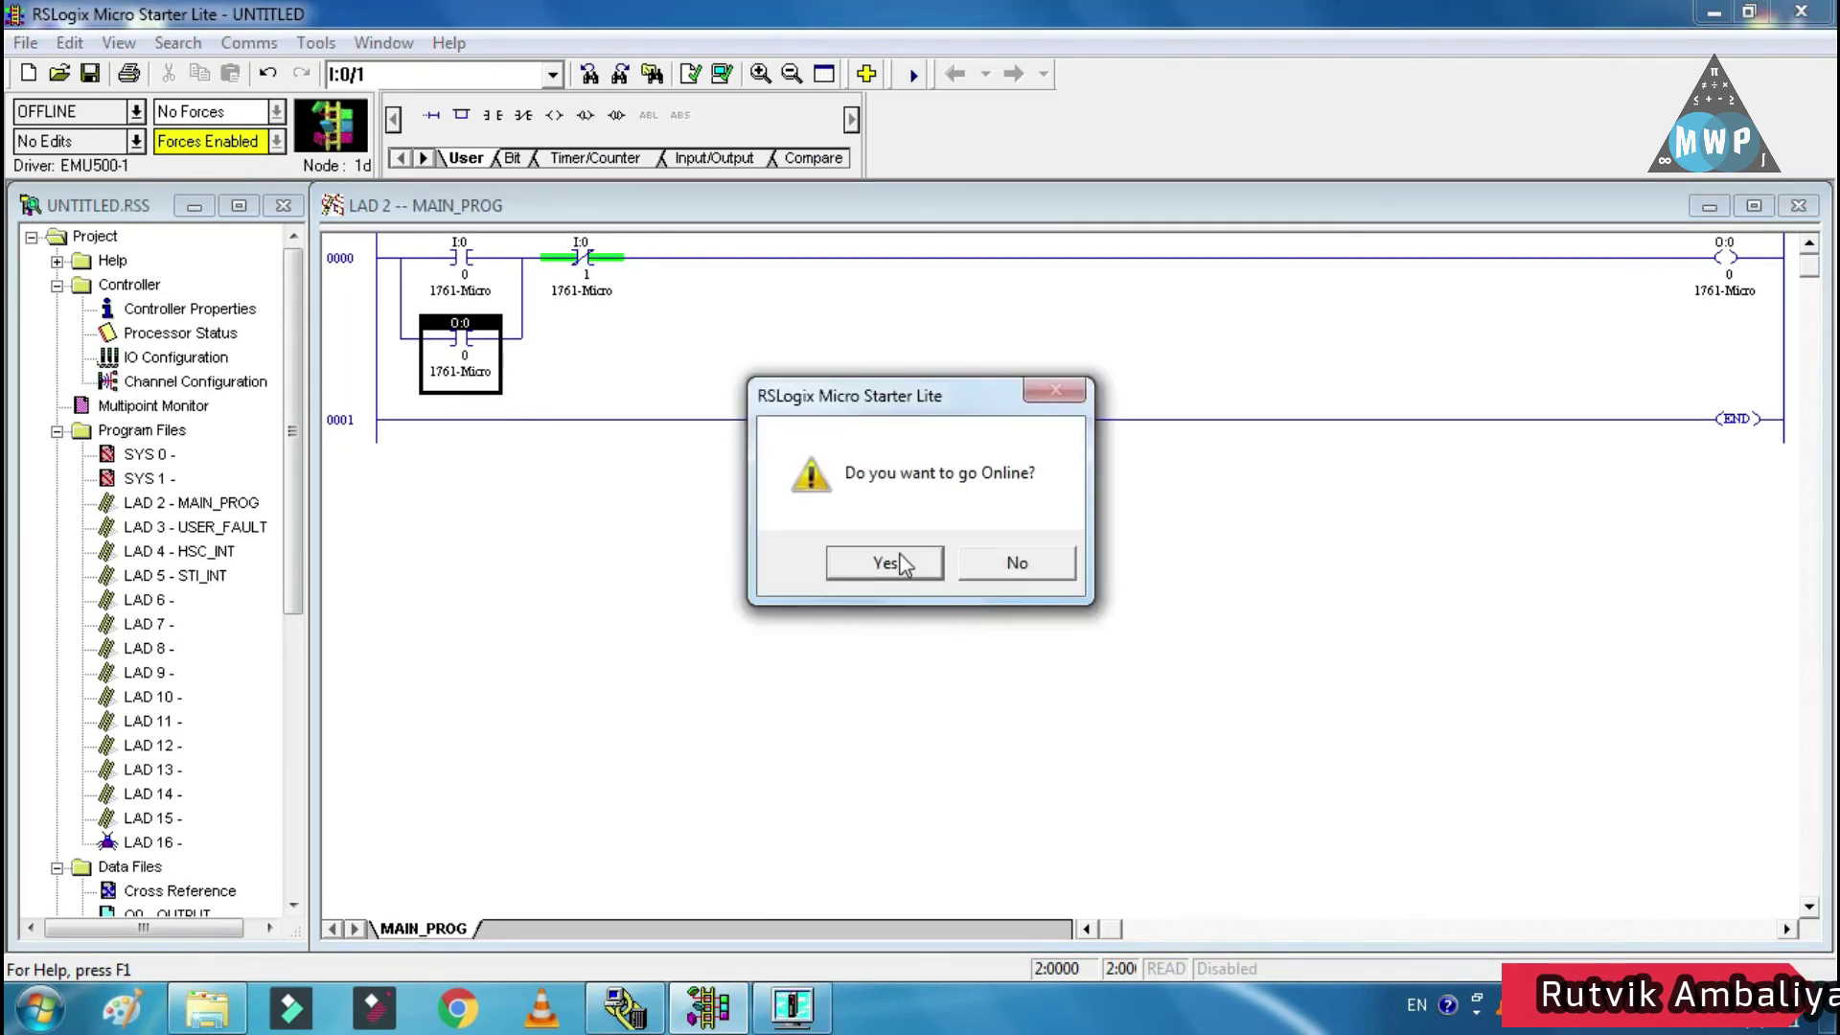
left_click(883, 562)
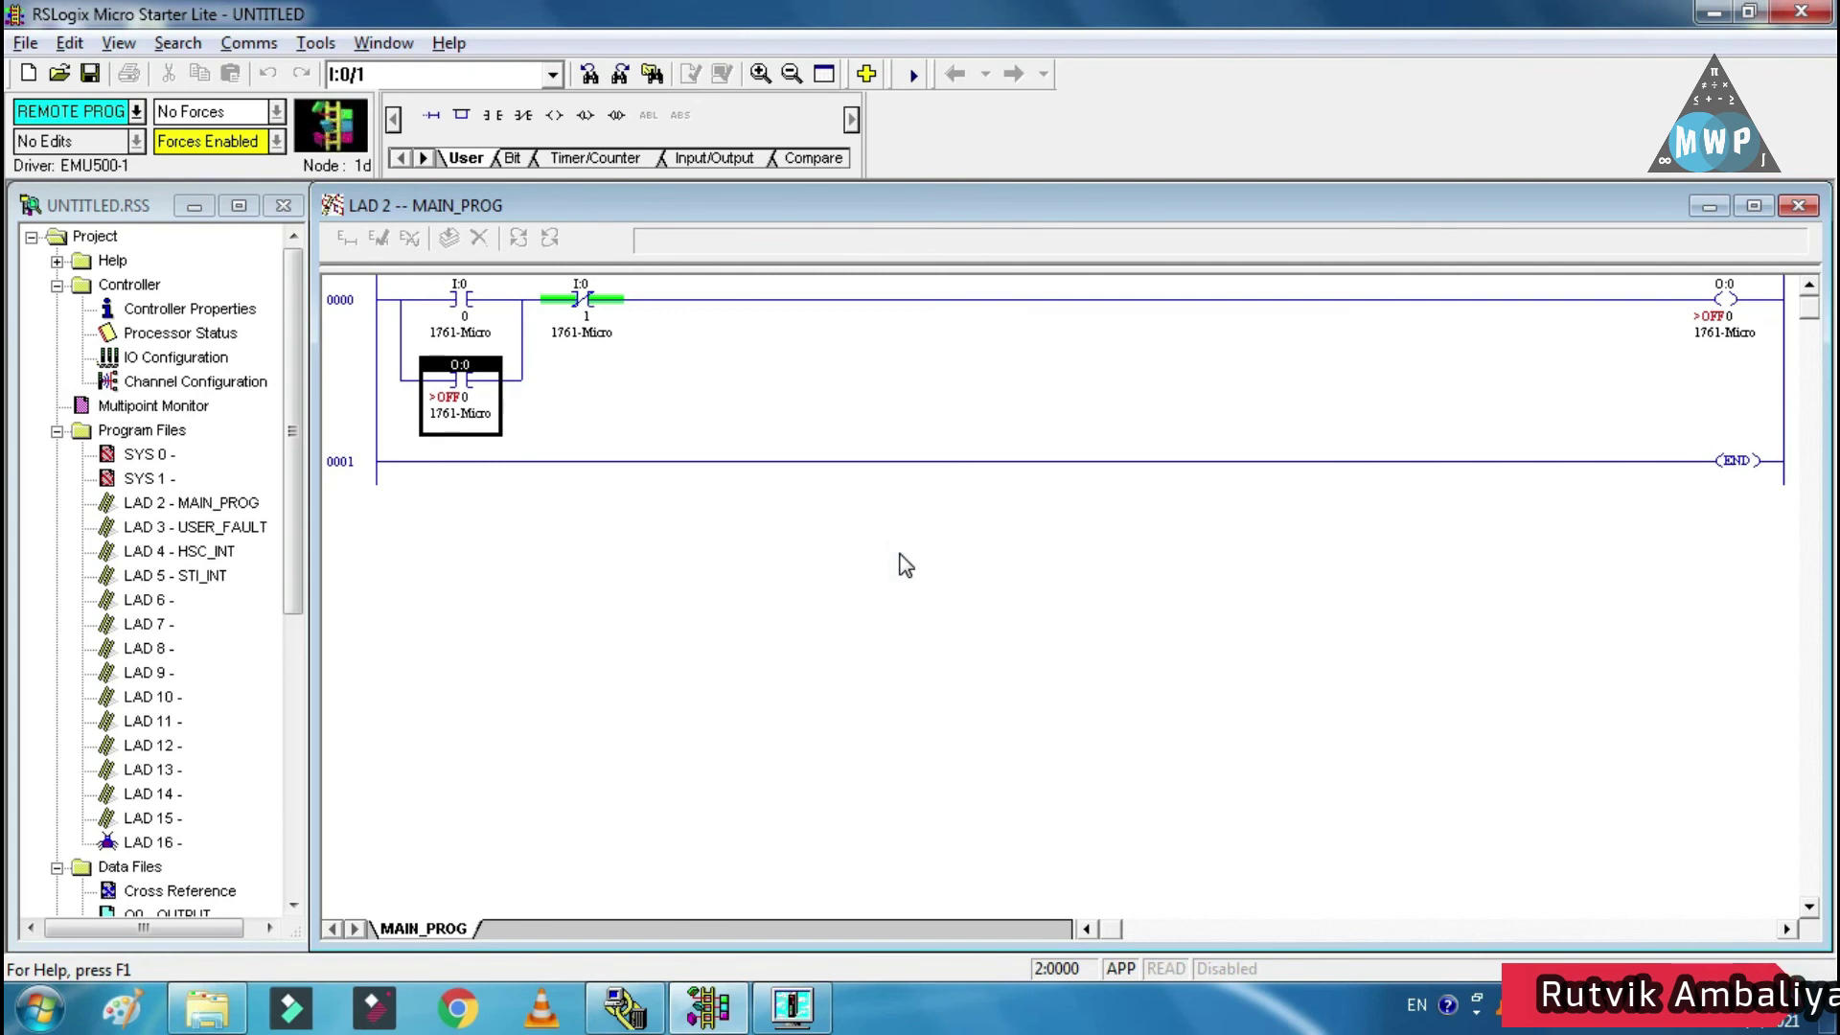
- Change the processor mode to RUN and confirm
key("alt+c")
key("m")
key("r")
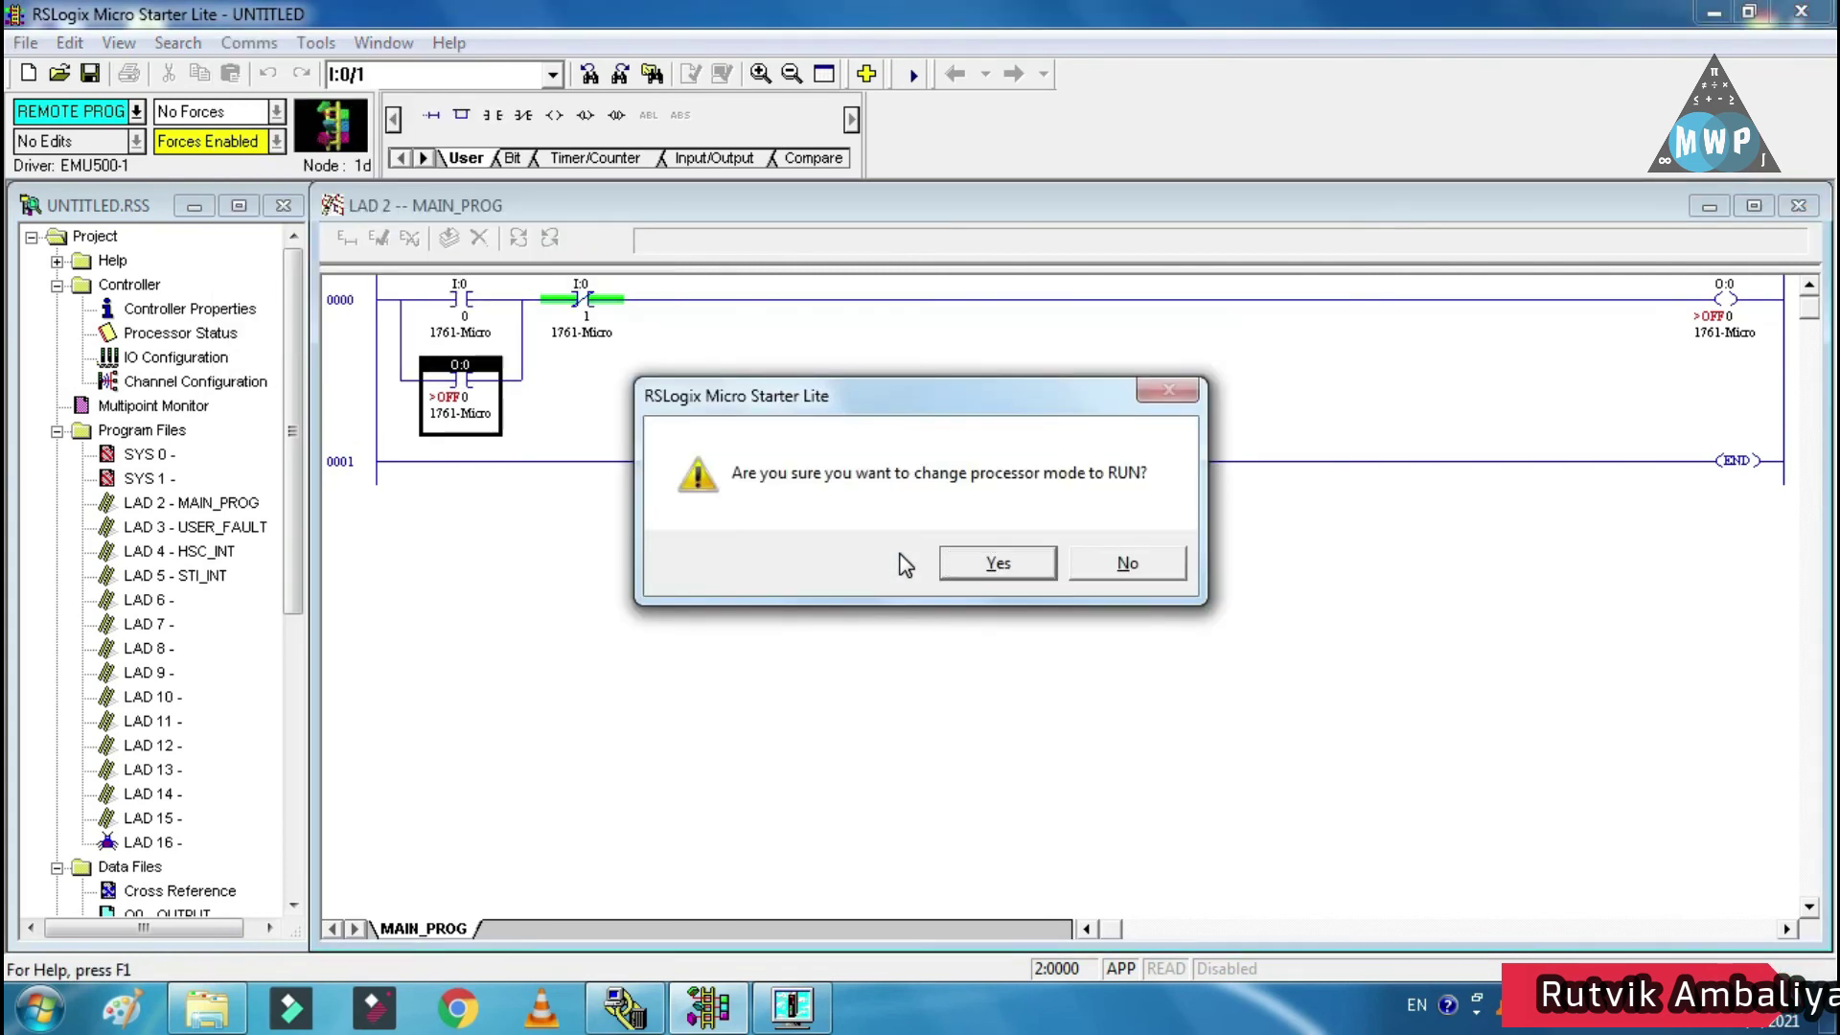
key("Return")
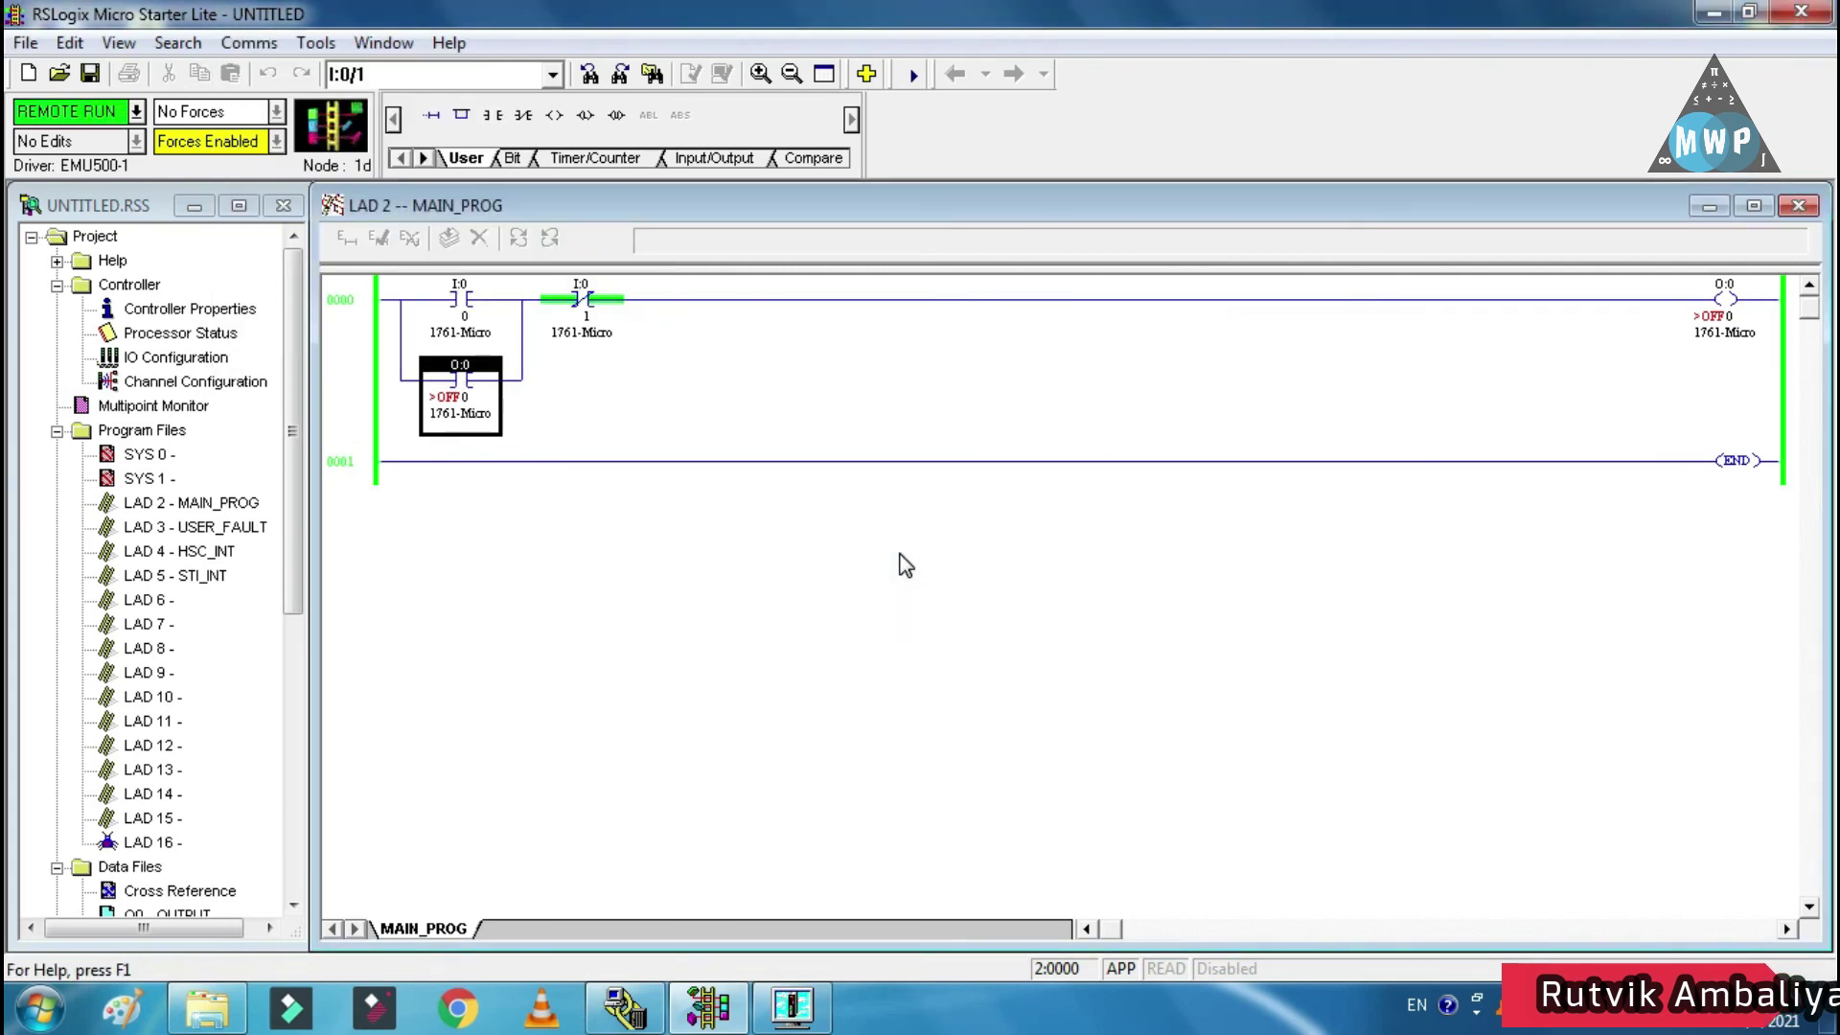
- Test the start contact I:0/0 by forcing it on and then off
right_click(456, 297)
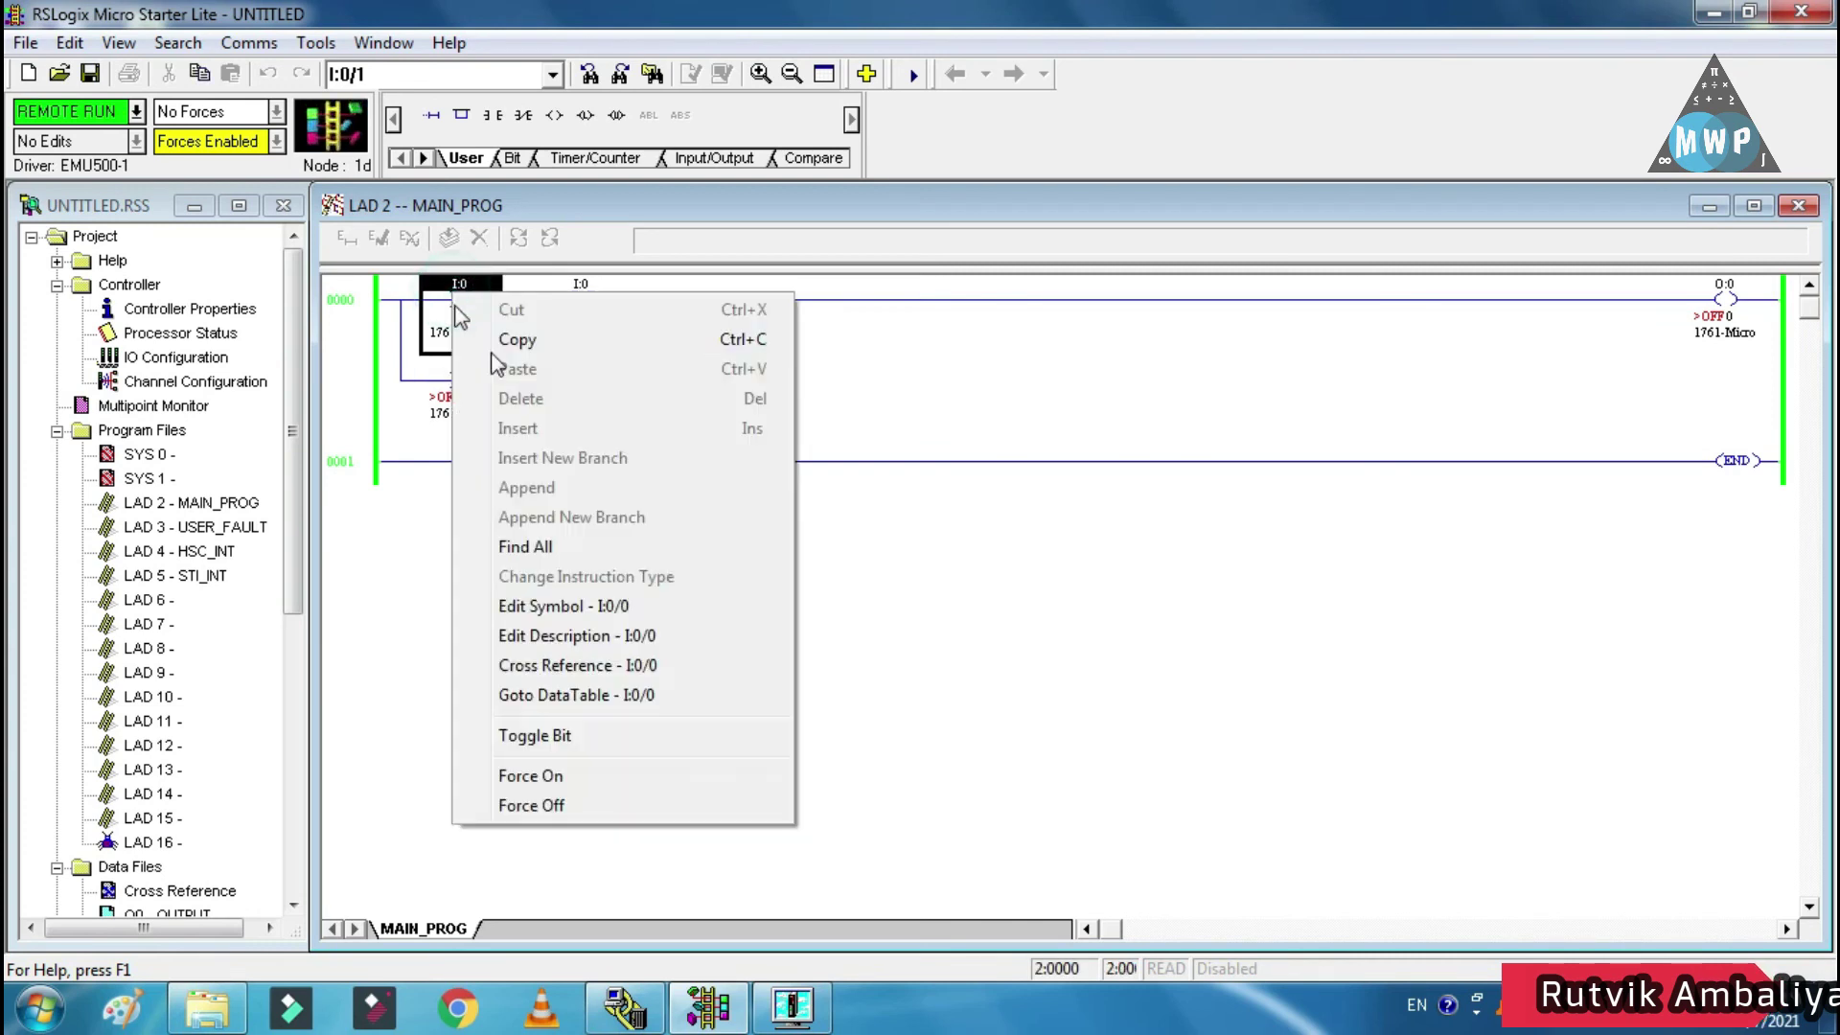
left_click(549, 784)
right_click(447, 295)
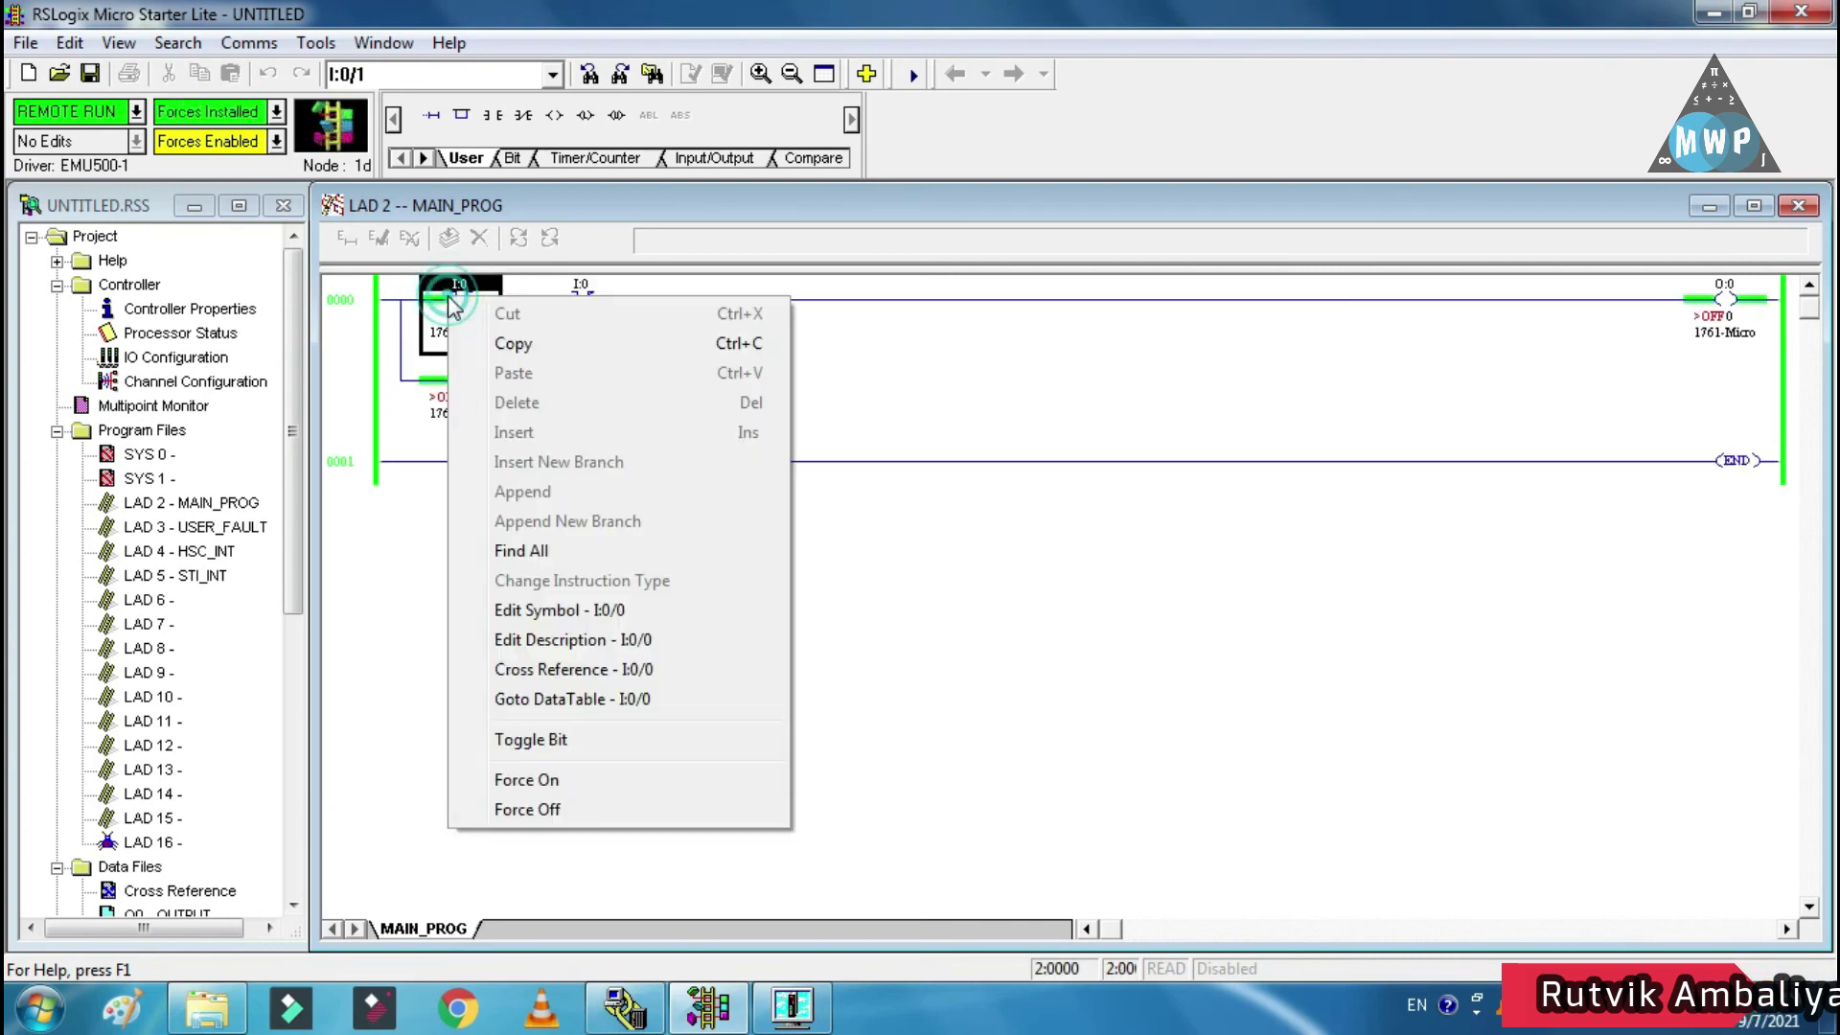
left_click(563, 807)
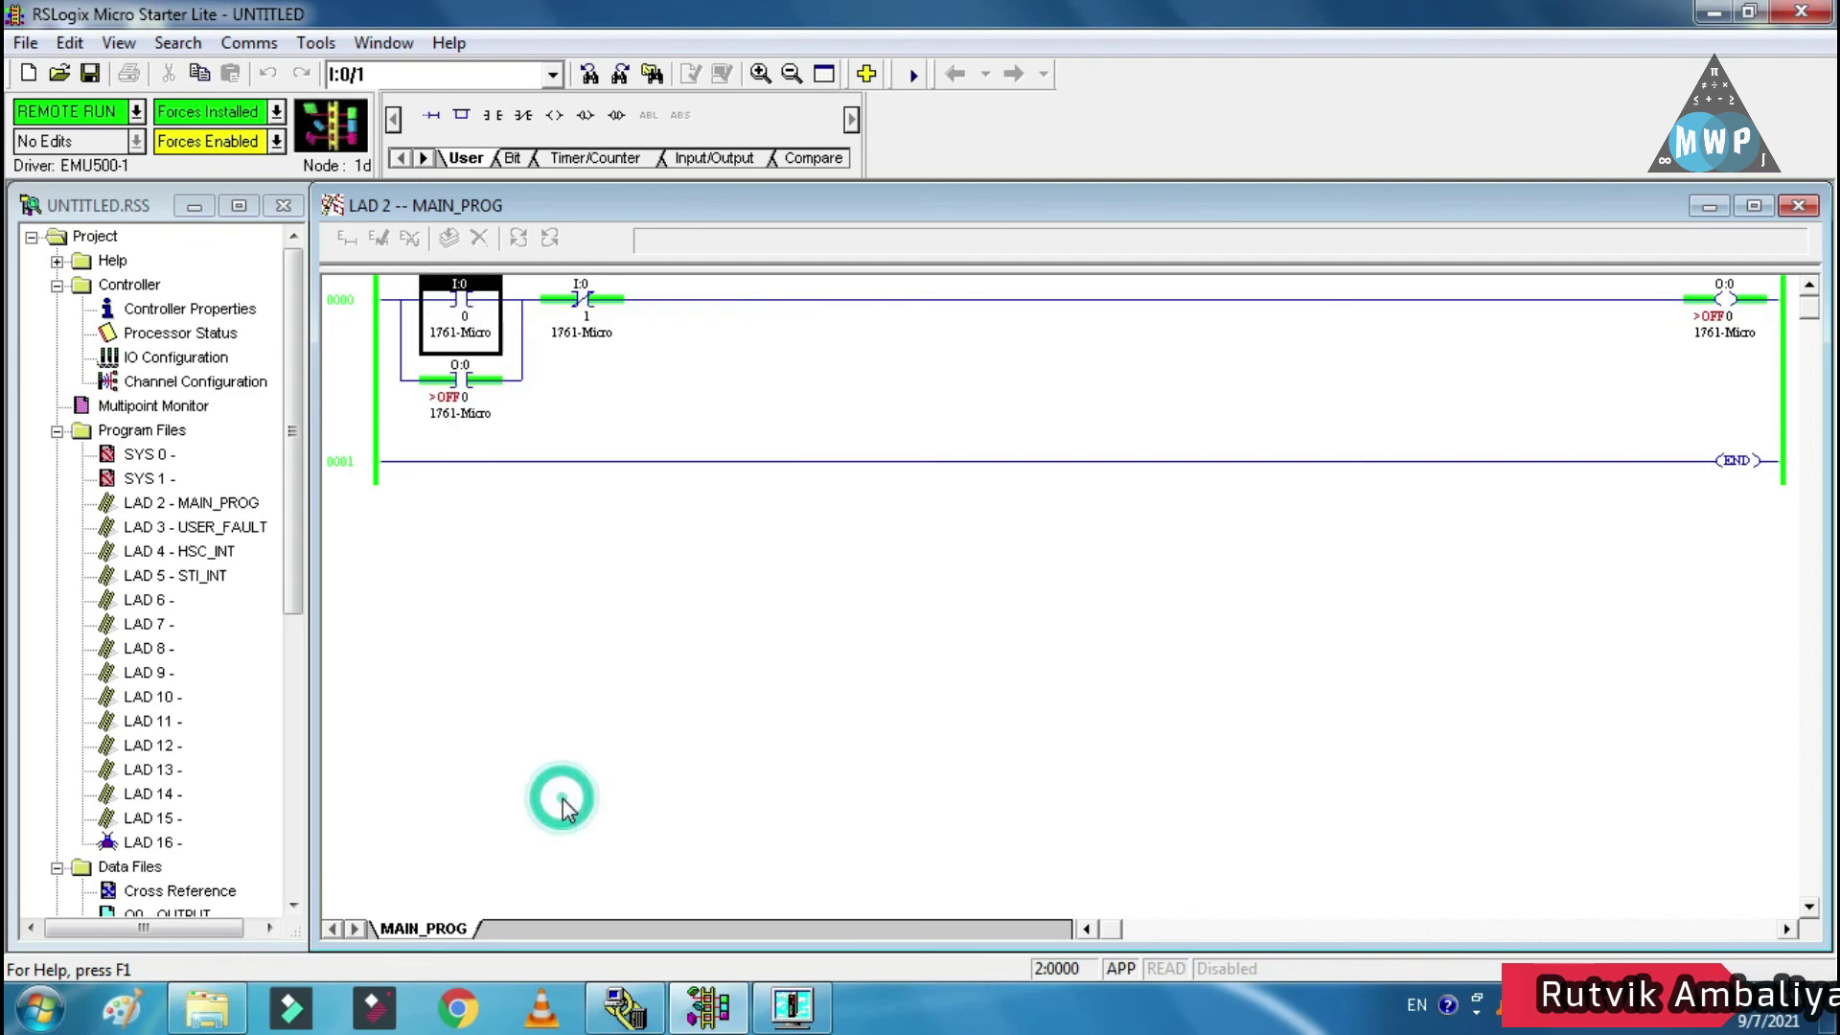
- Test the normally closed contact I:0/1 by forcing it on and then off
right_click(580, 301)
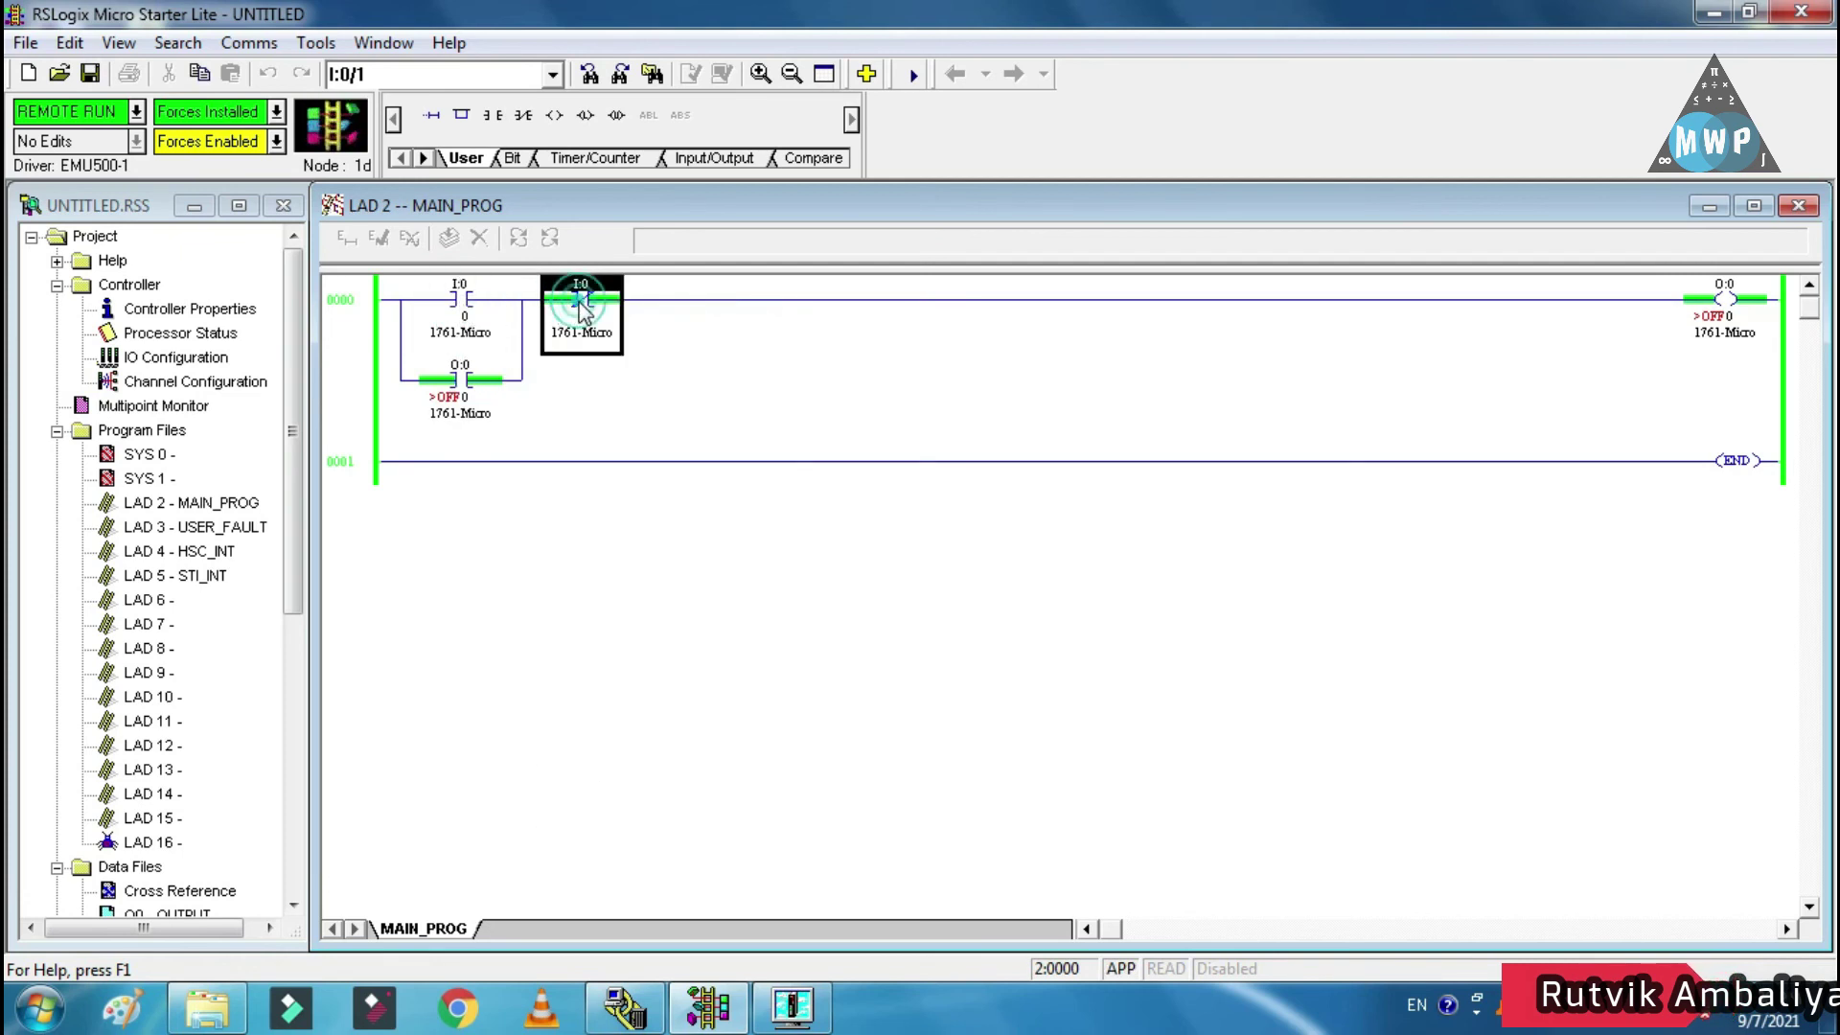
left_click(674, 789)
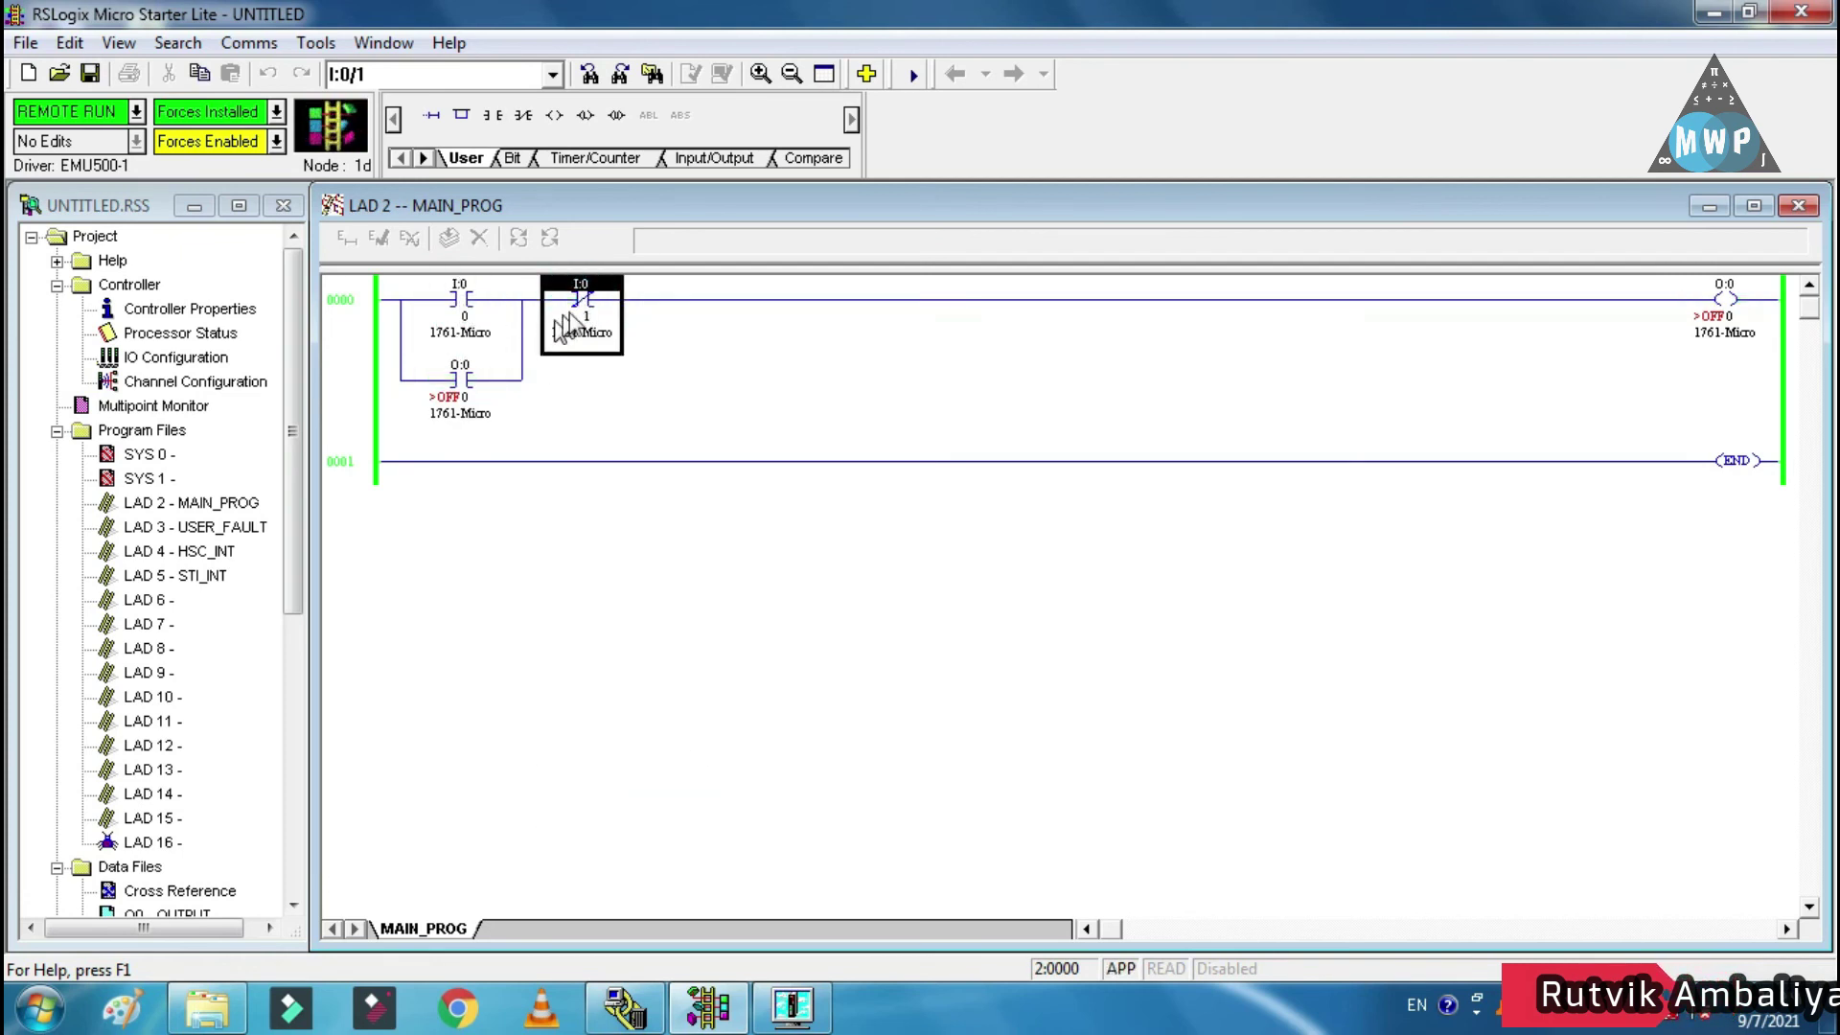
right_click(571, 308)
left_click(676, 821)
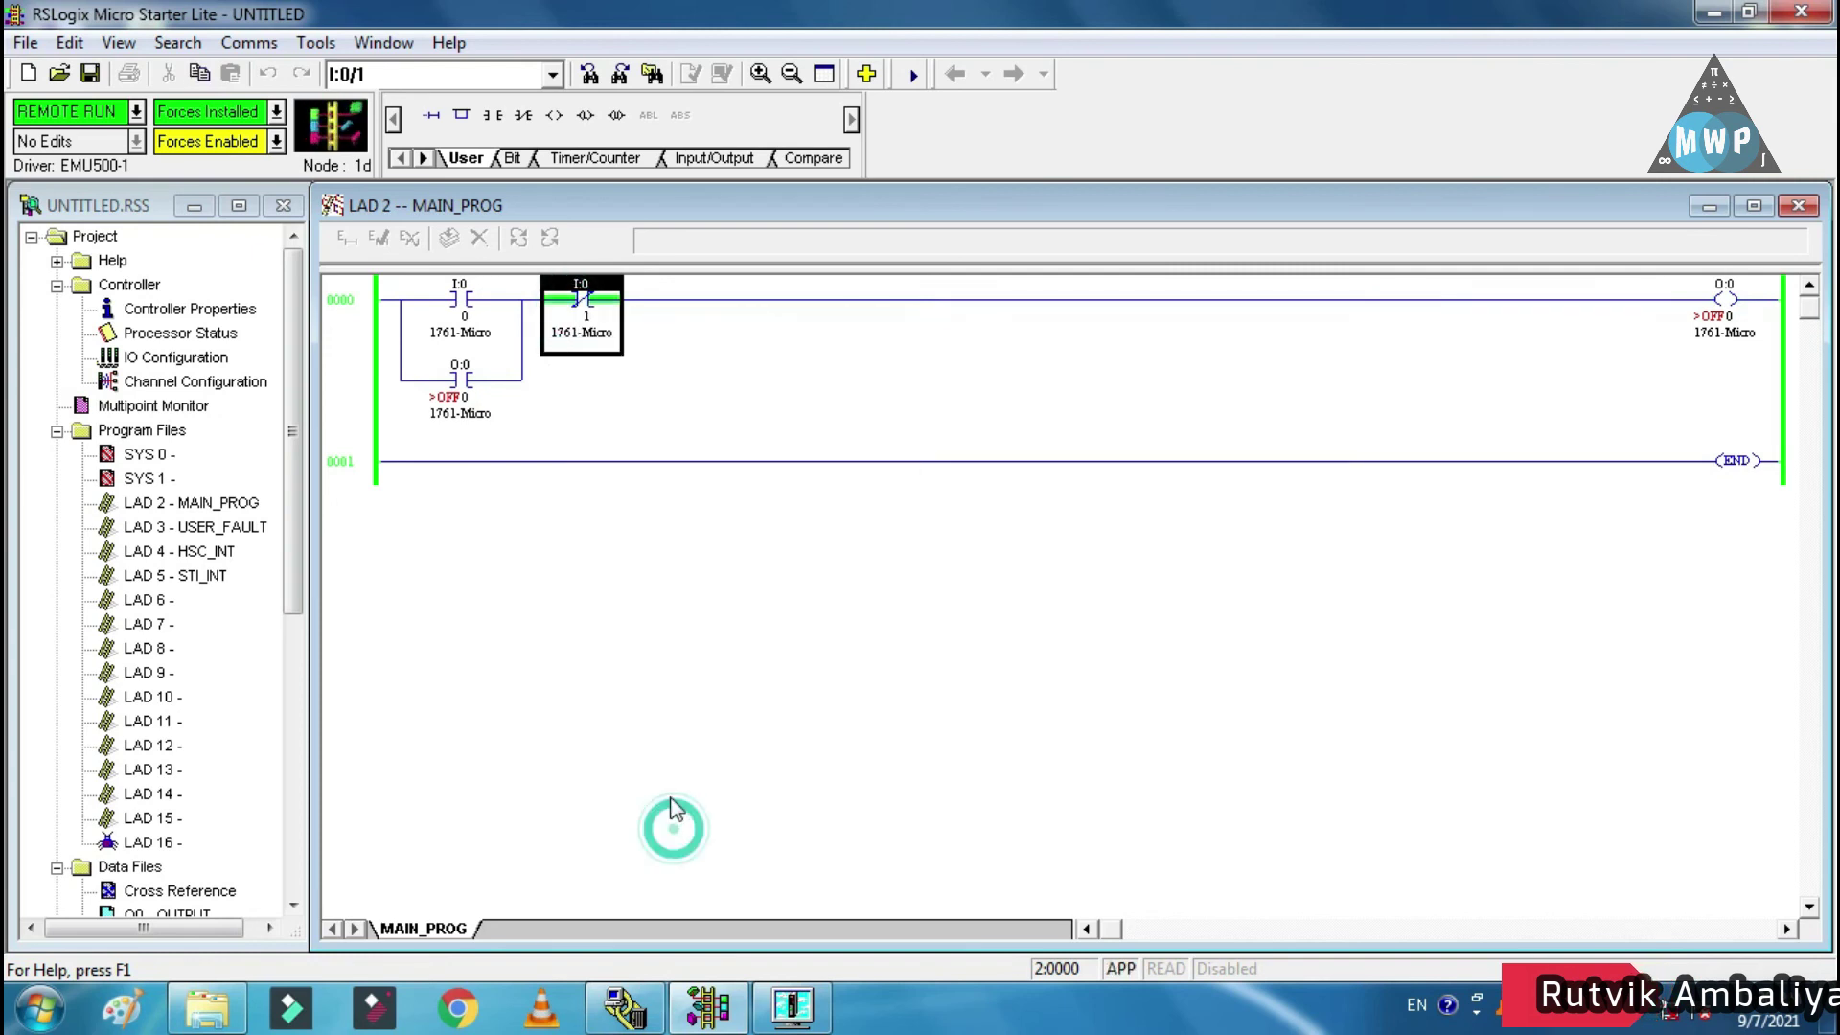
- Take the processor offline and return to the MAIN_PROG ladder
left_click(596, 565)
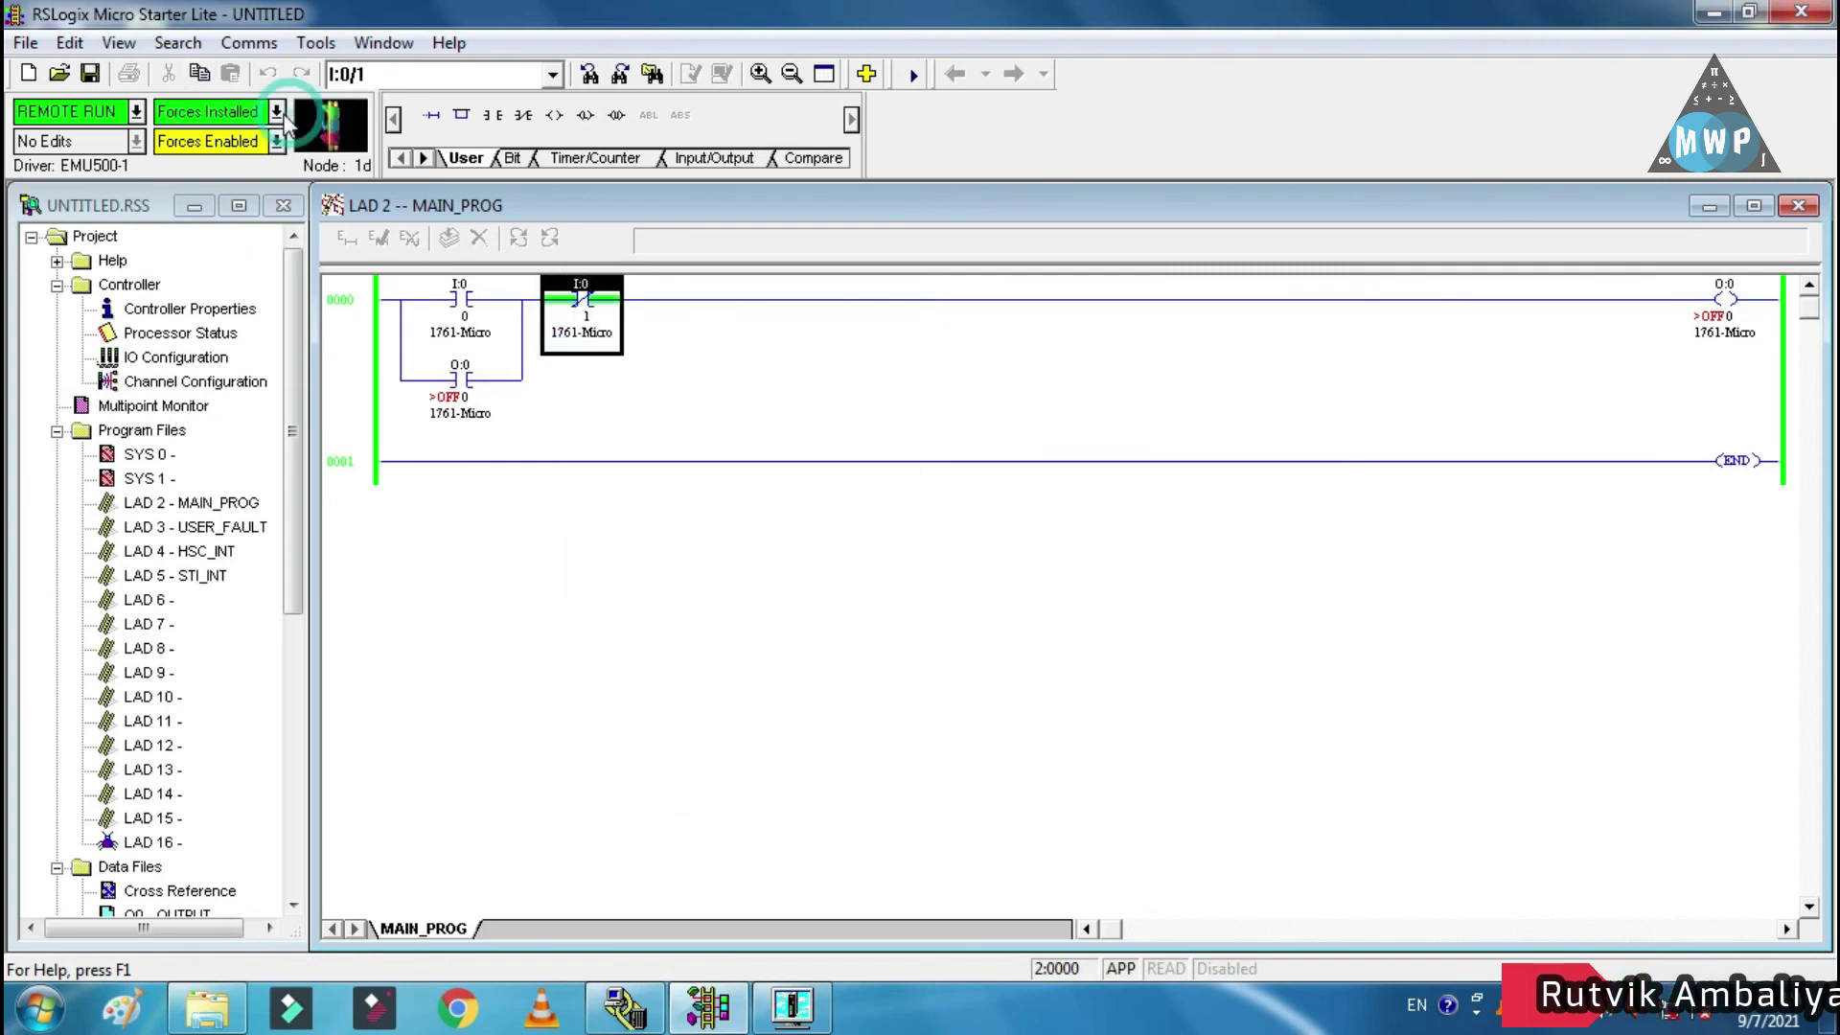
left_click(138, 112)
left_click(130, 143)
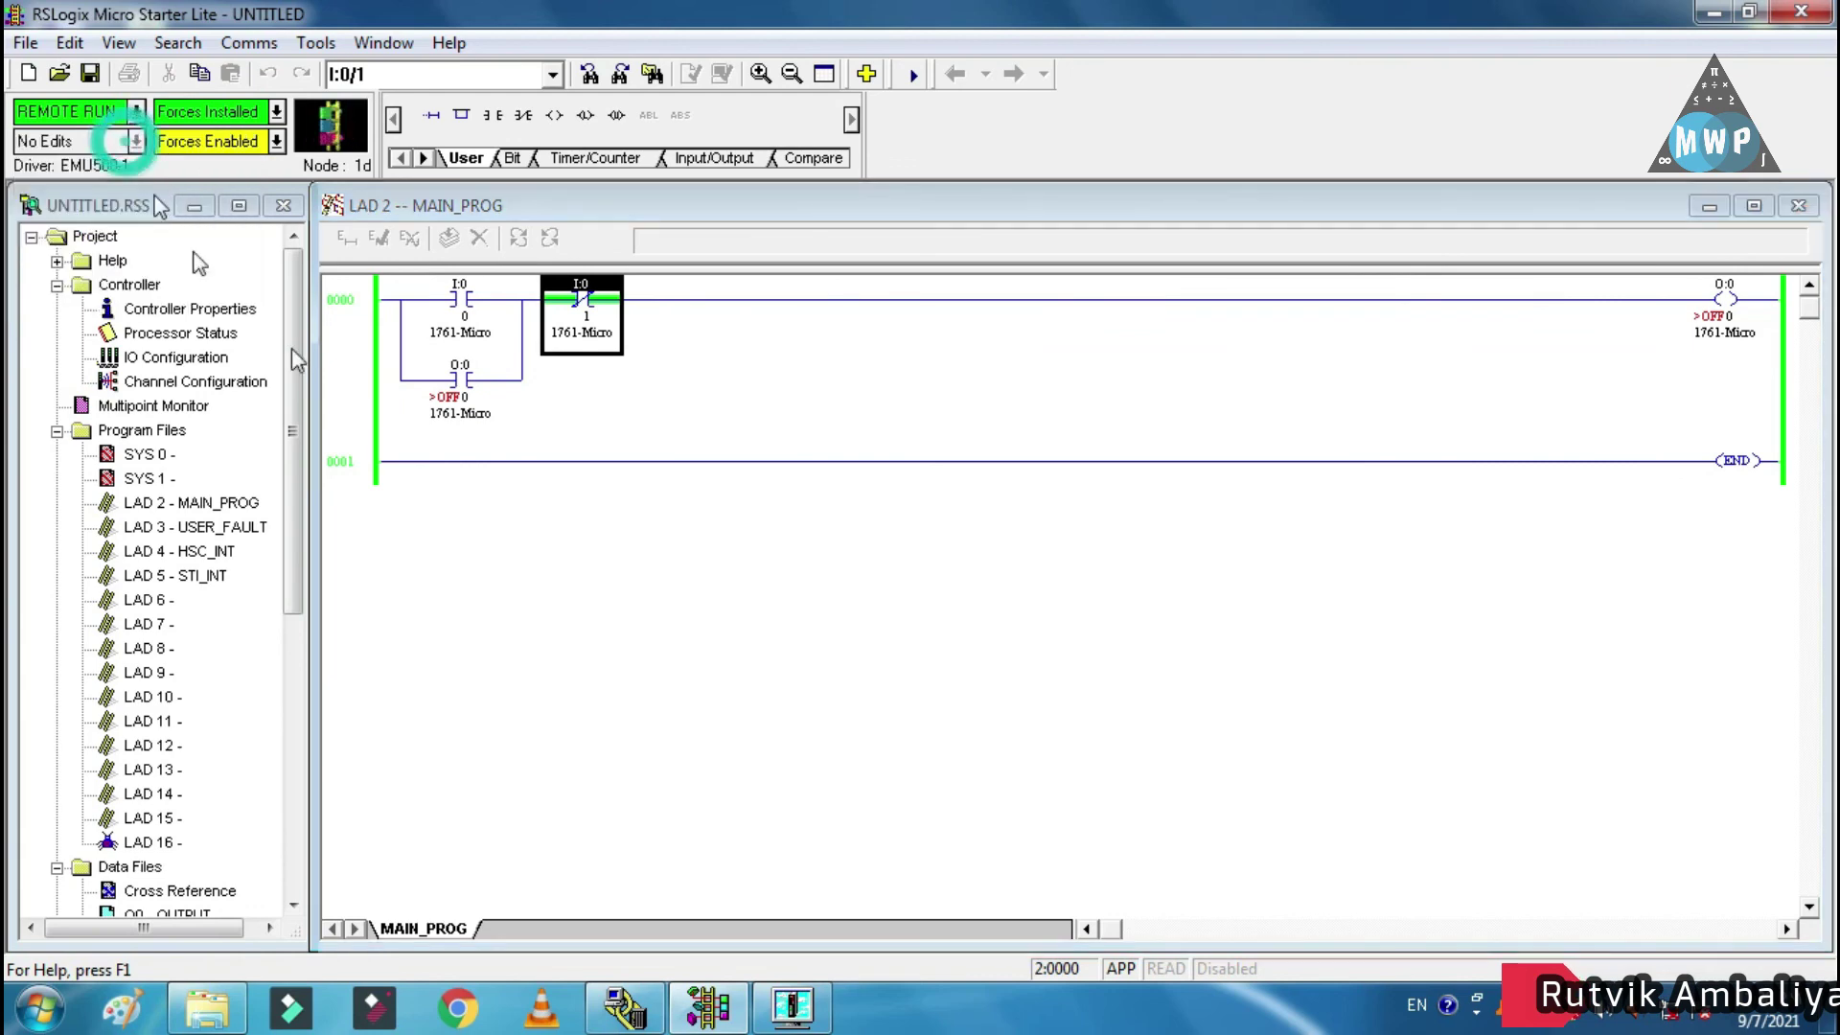
left_click(617, 418)
left_click(627, 363)
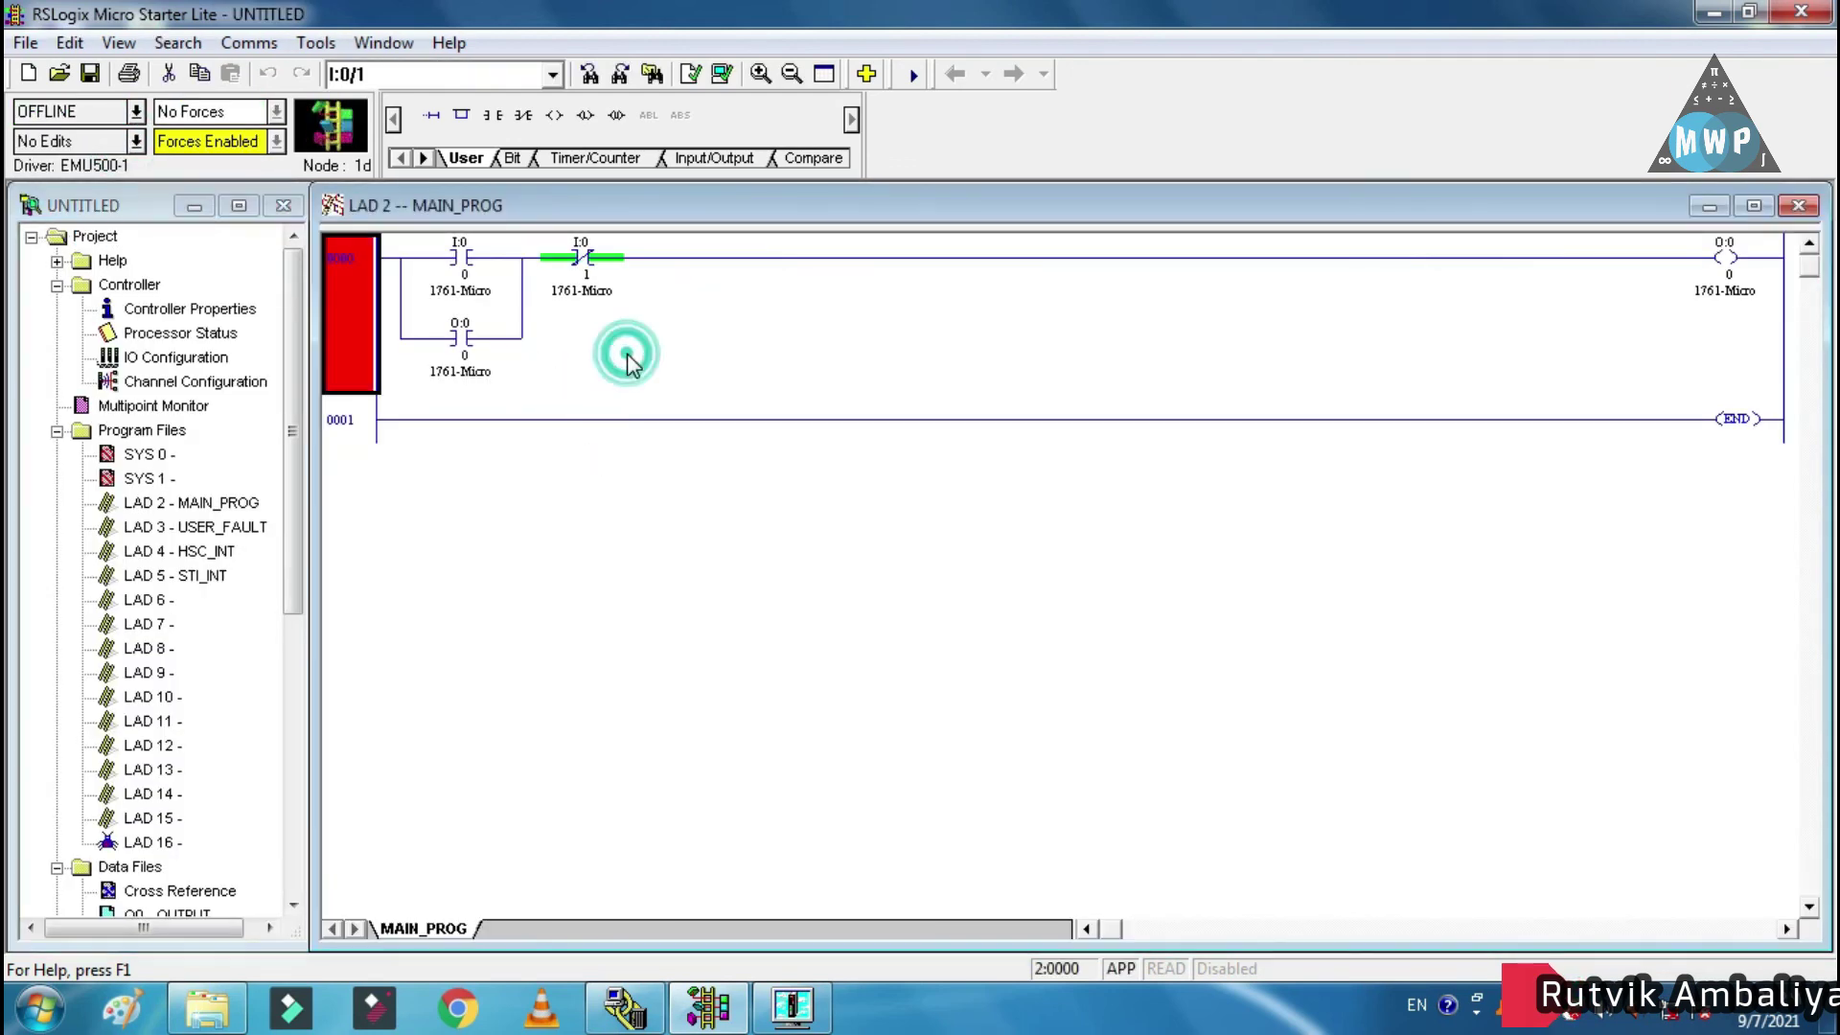
left_click(759, 548)
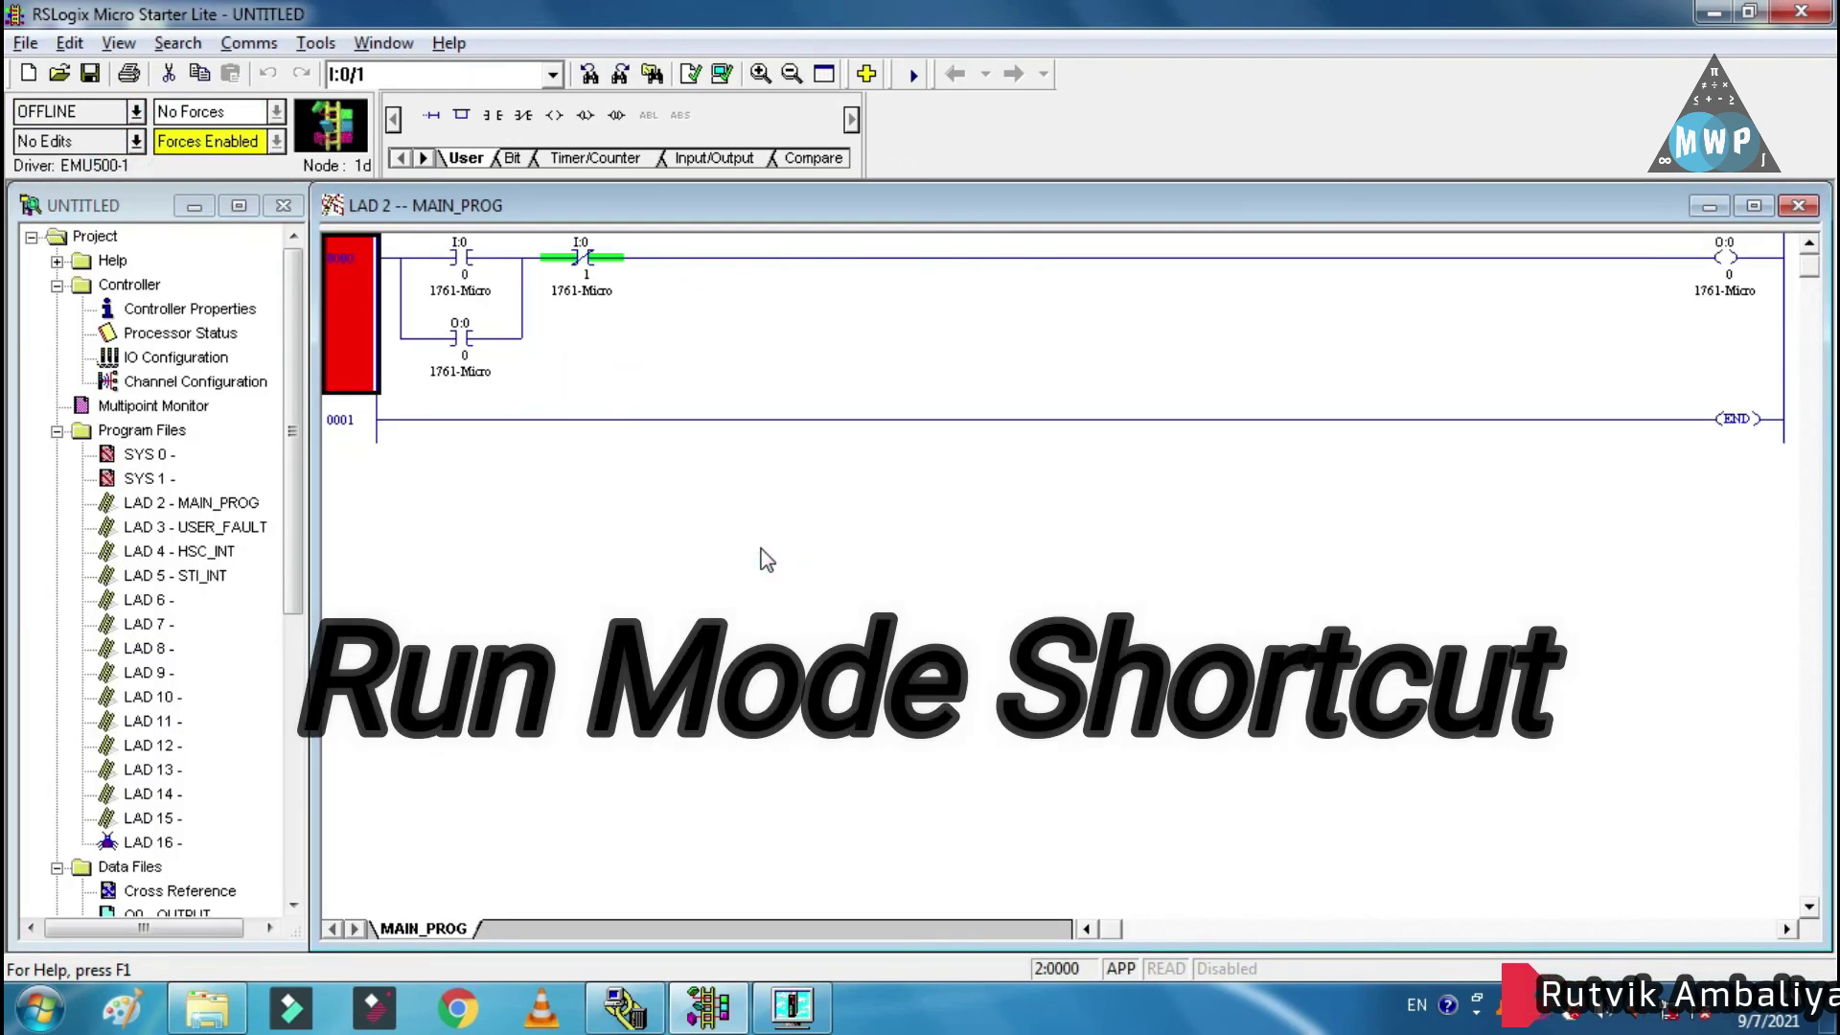
- Download the program to the emulator again and go online
key("alt+c")
key("d")
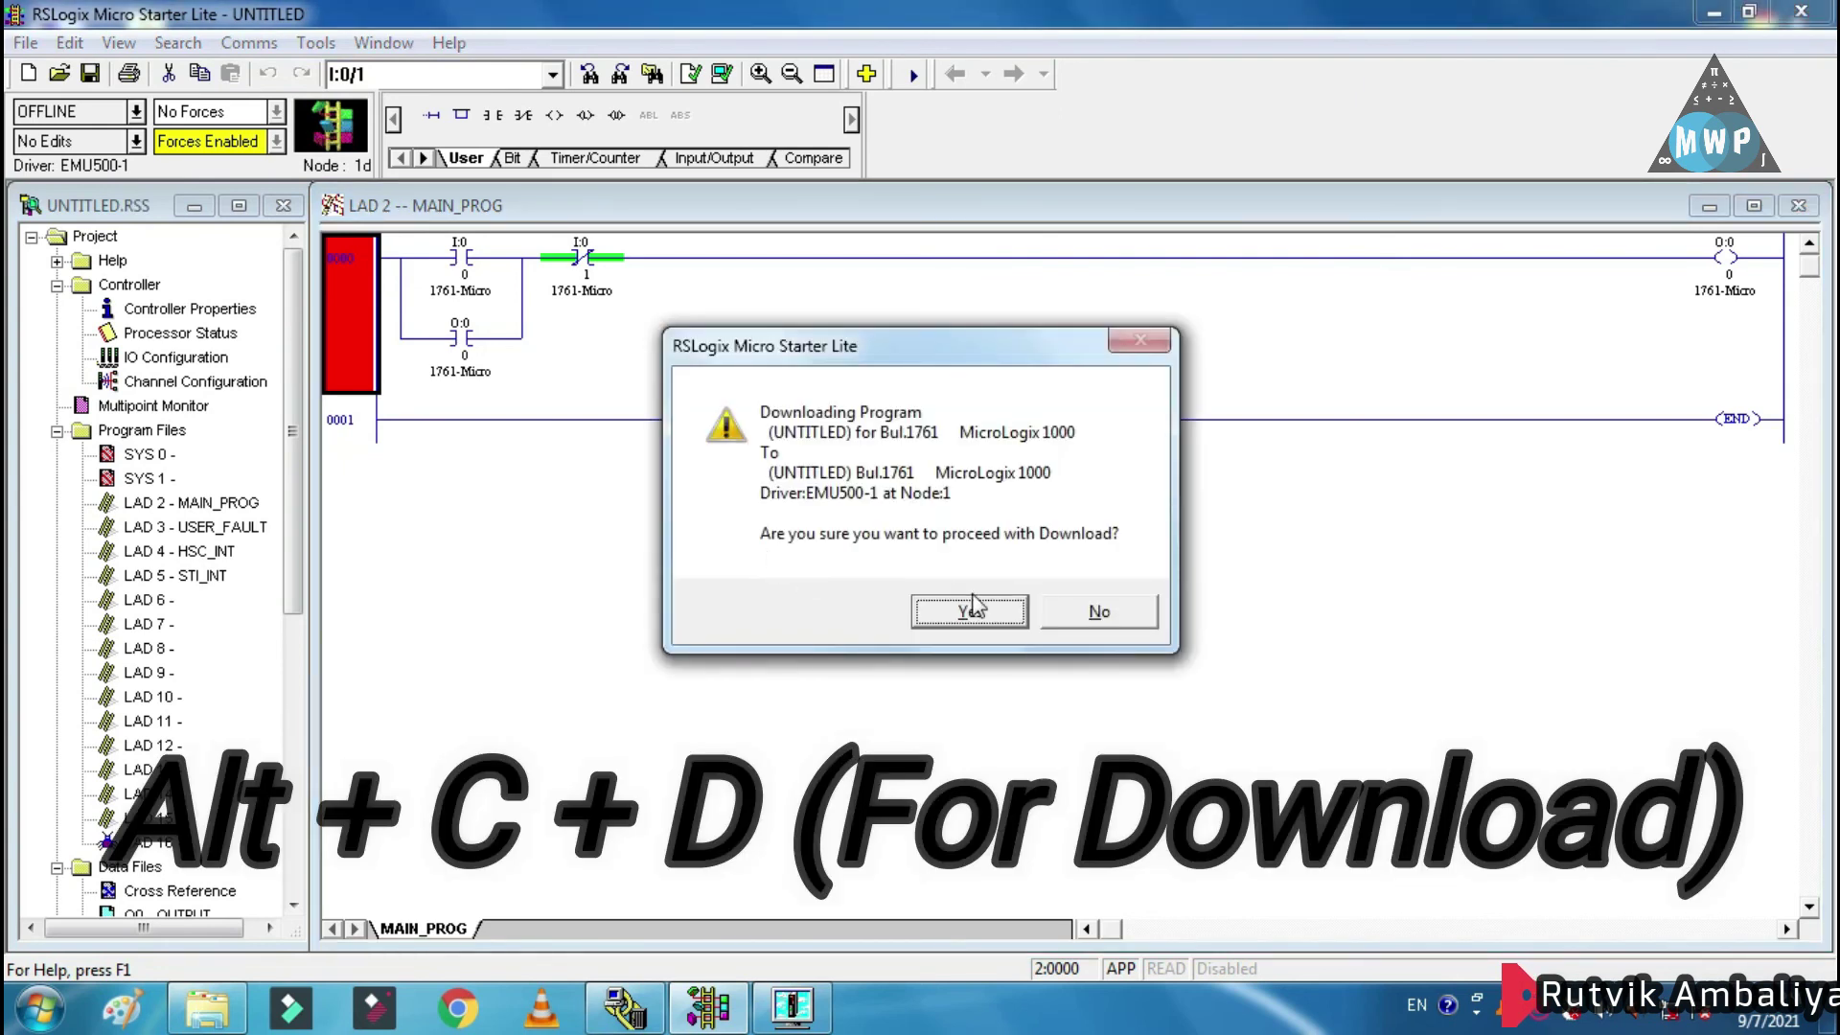
left_click(971, 610)
left_click(915, 573)
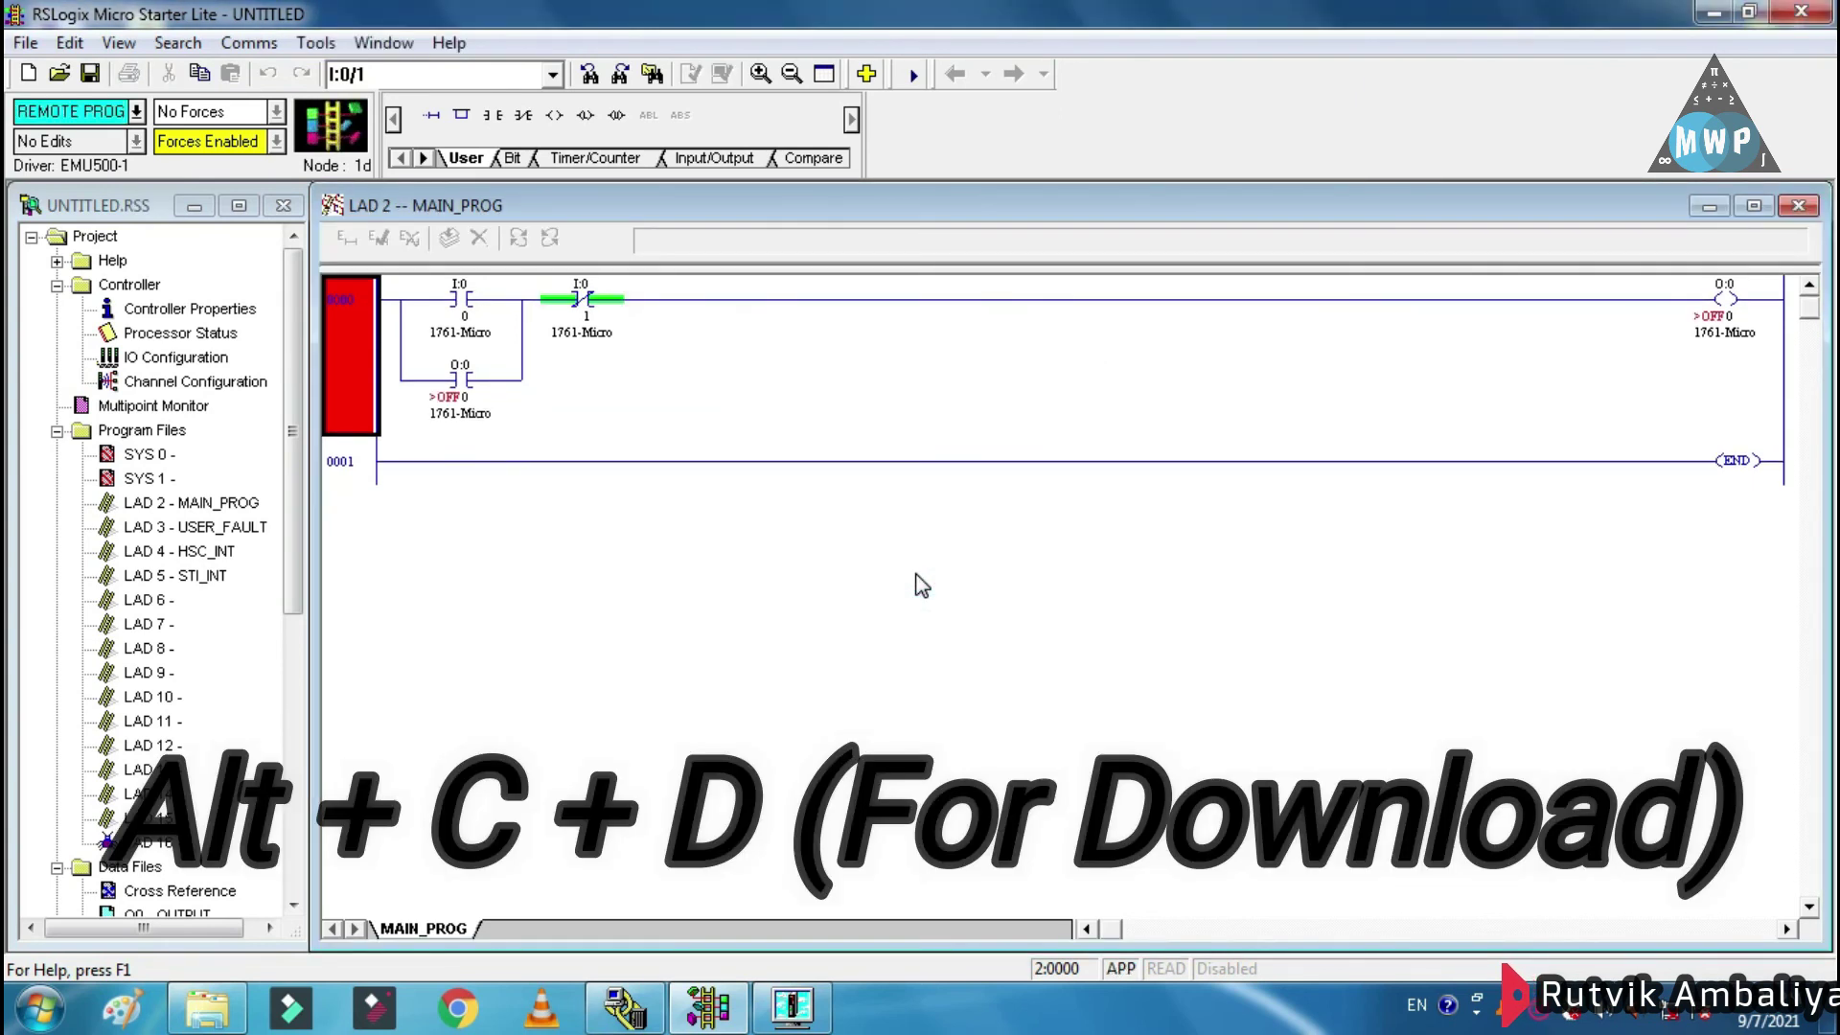
- Switch the online processor from program mode to RUN mode
left_click(866, 580)
key("alt+c")
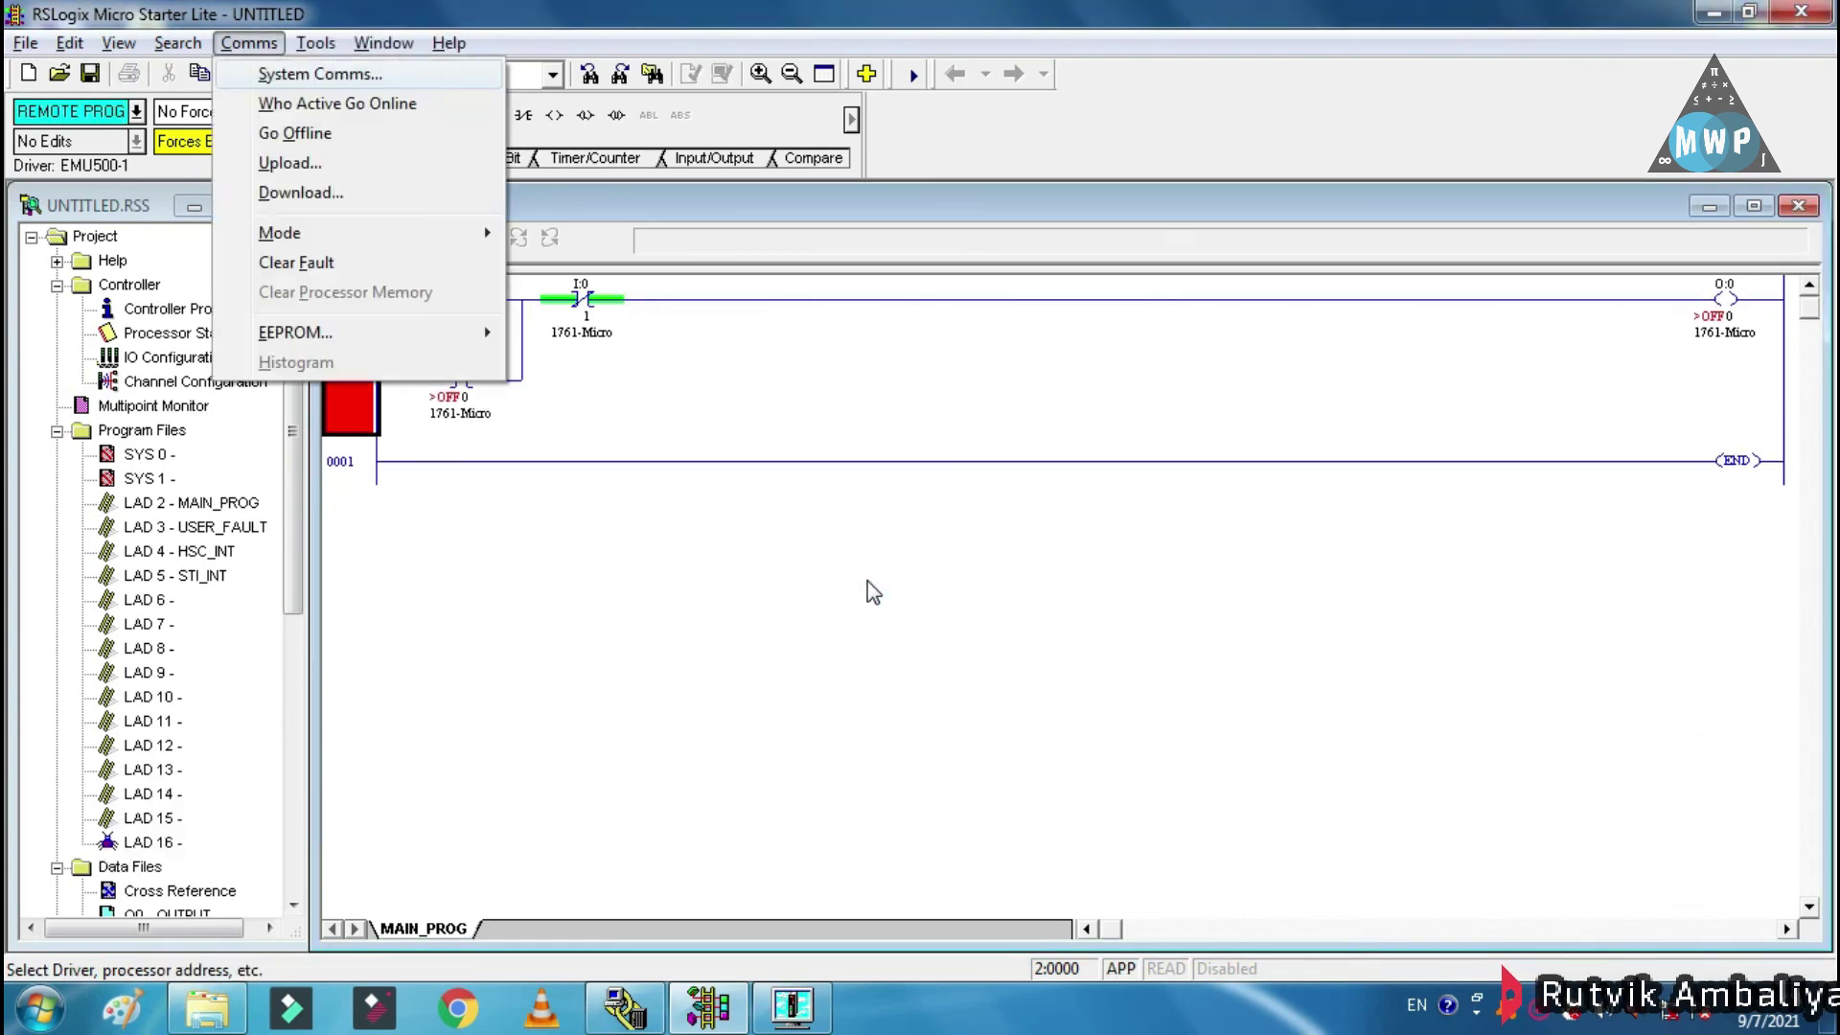
key("m")
key("r")
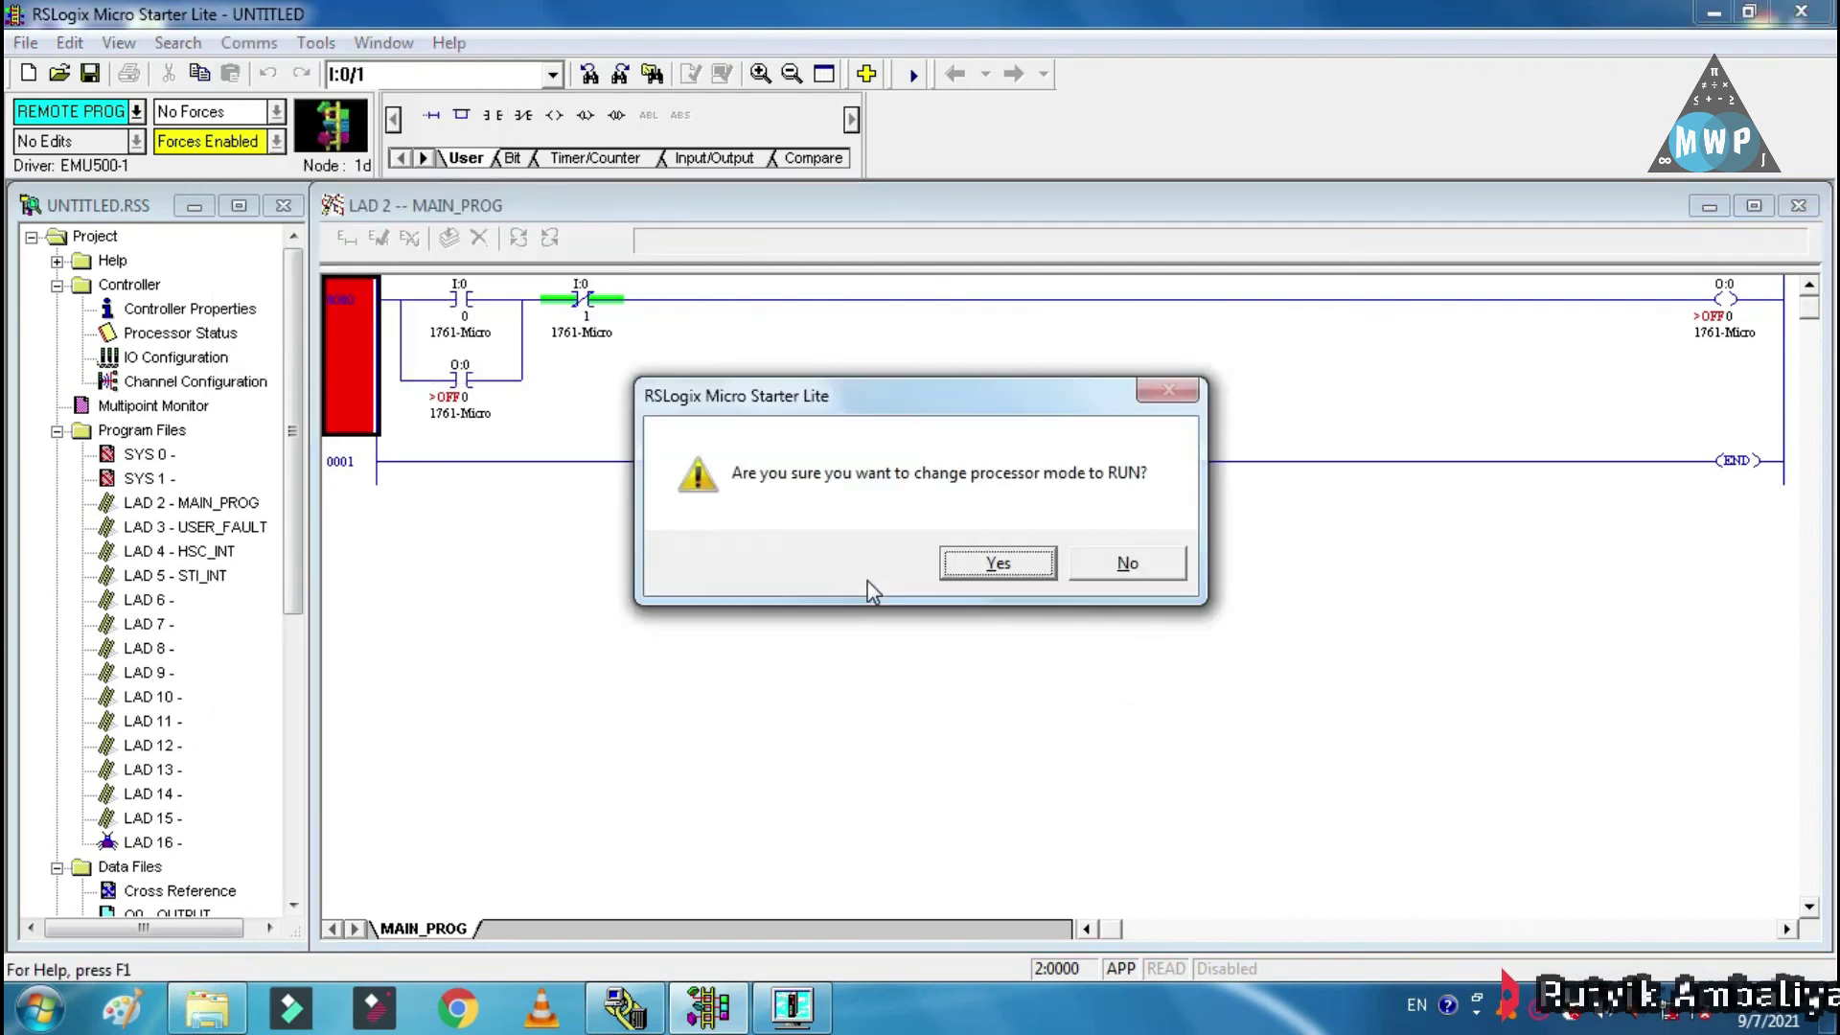
left_click(1031, 575)
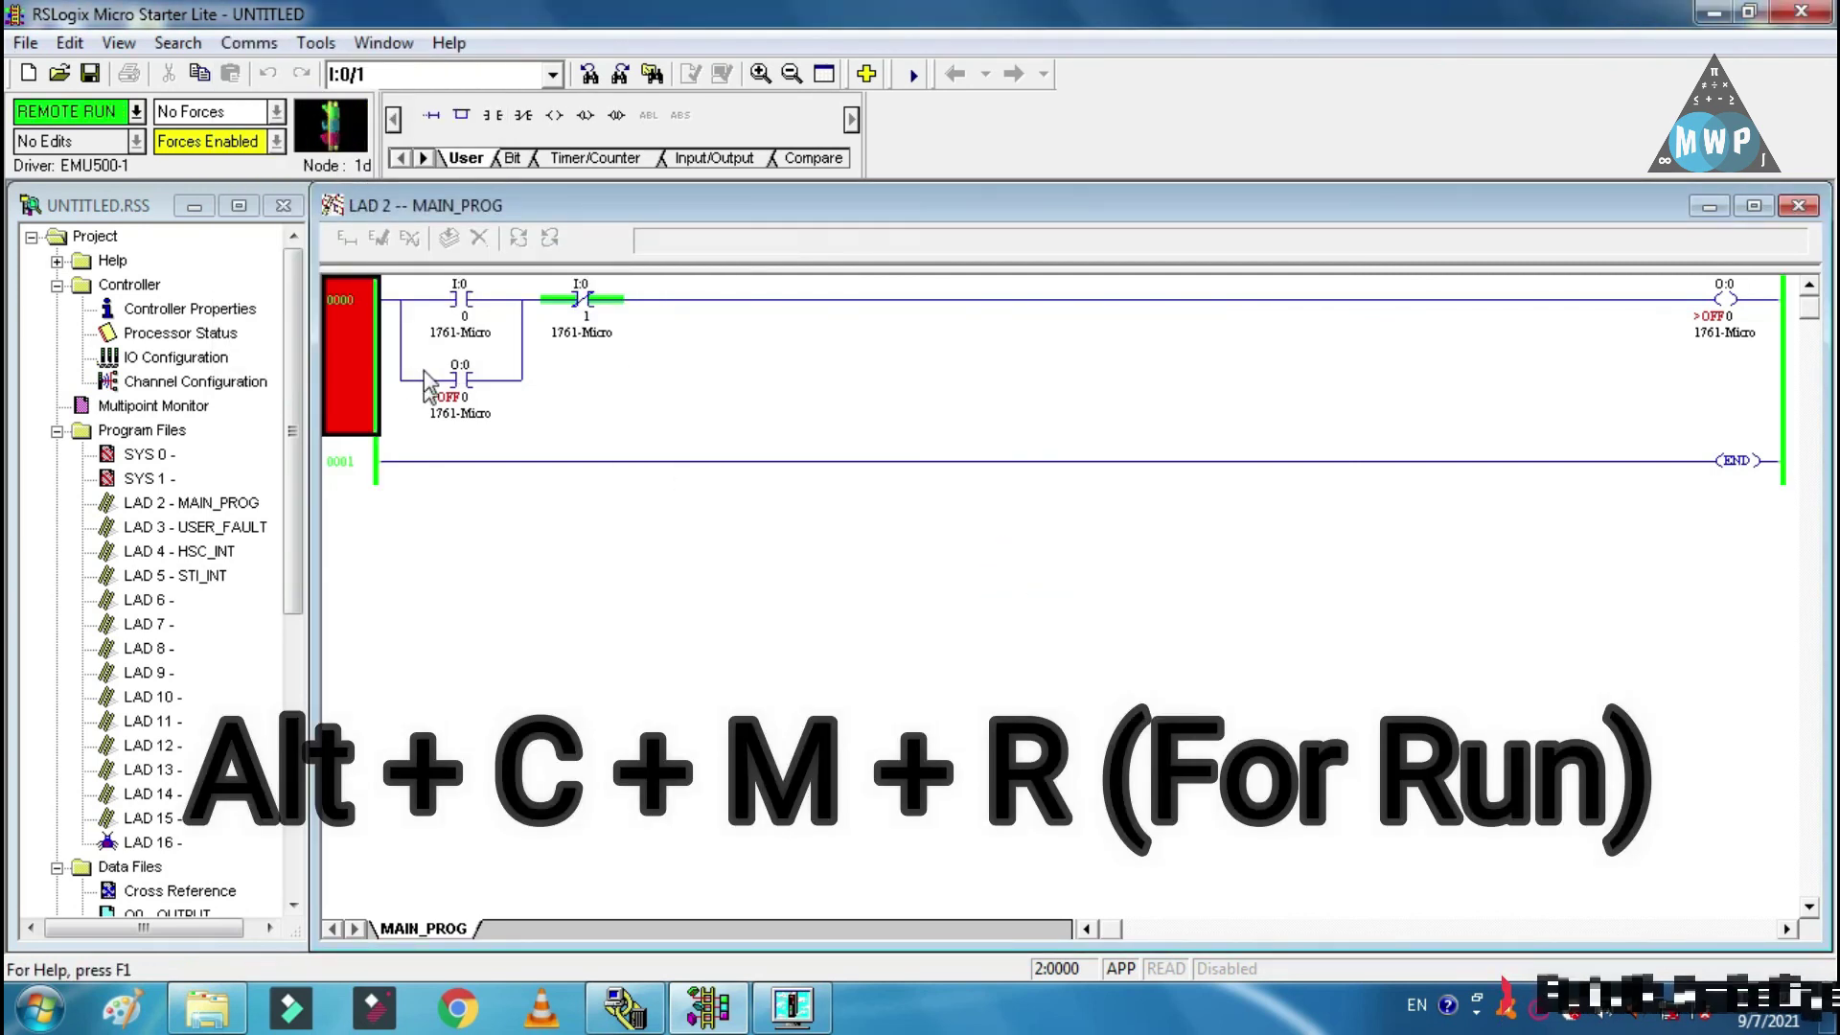
- Force input I:0/0 on rung 0000 on, then force it off
left_click(452, 326)
right_click(453, 326)
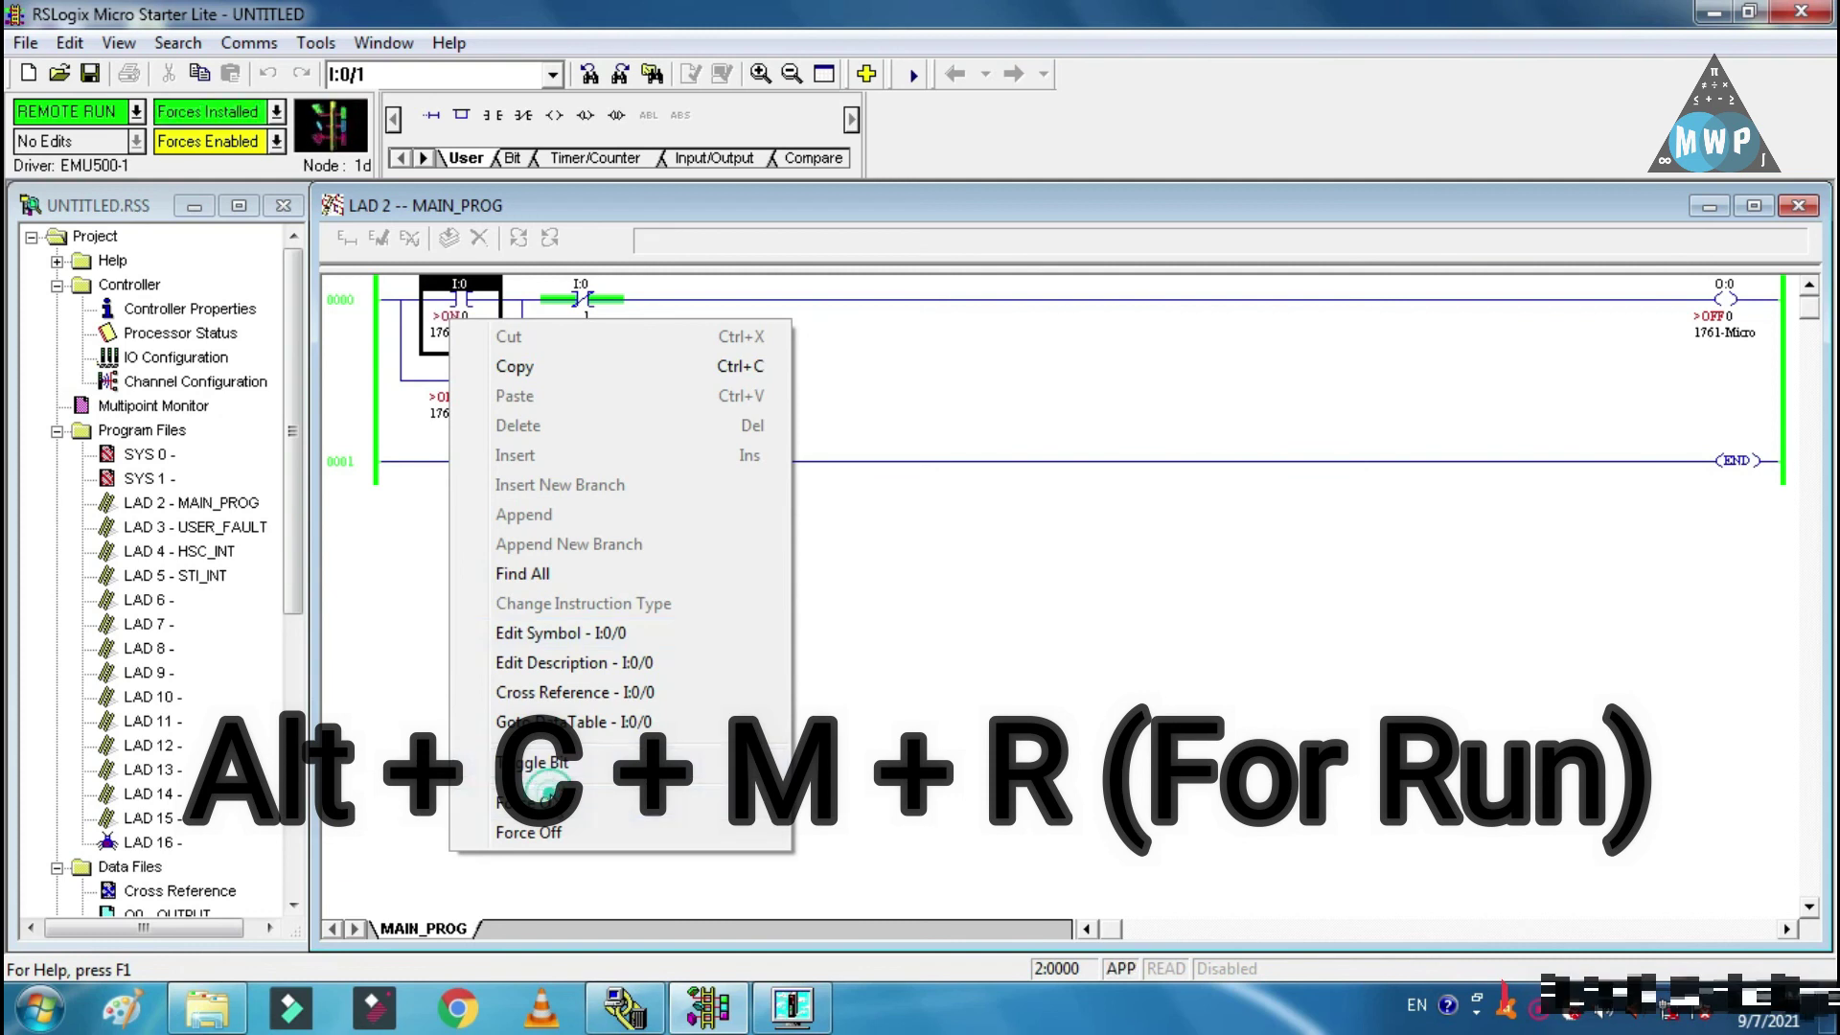
left_click(517, 805)
right_click(464, 309)
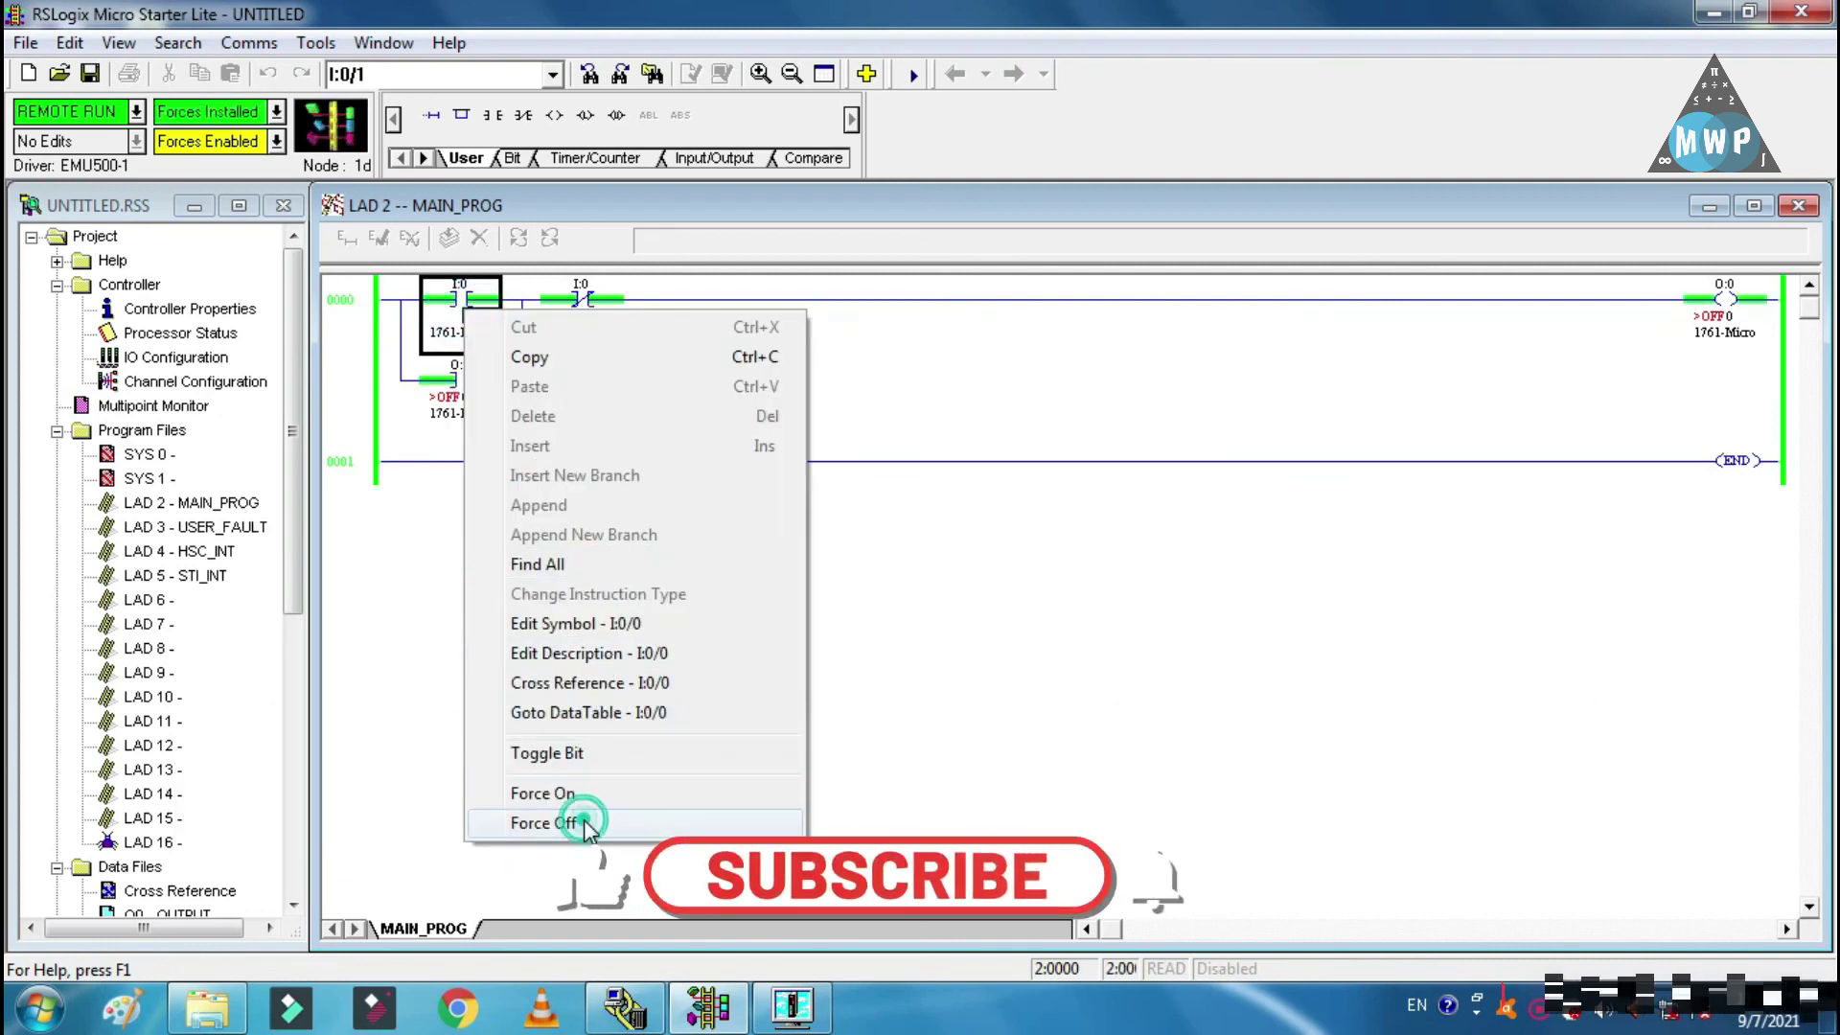
left_click(579, 820)
- Remove all installed forces from the running processor and confirm
left_click(276, 111)
left_click(240, 141)
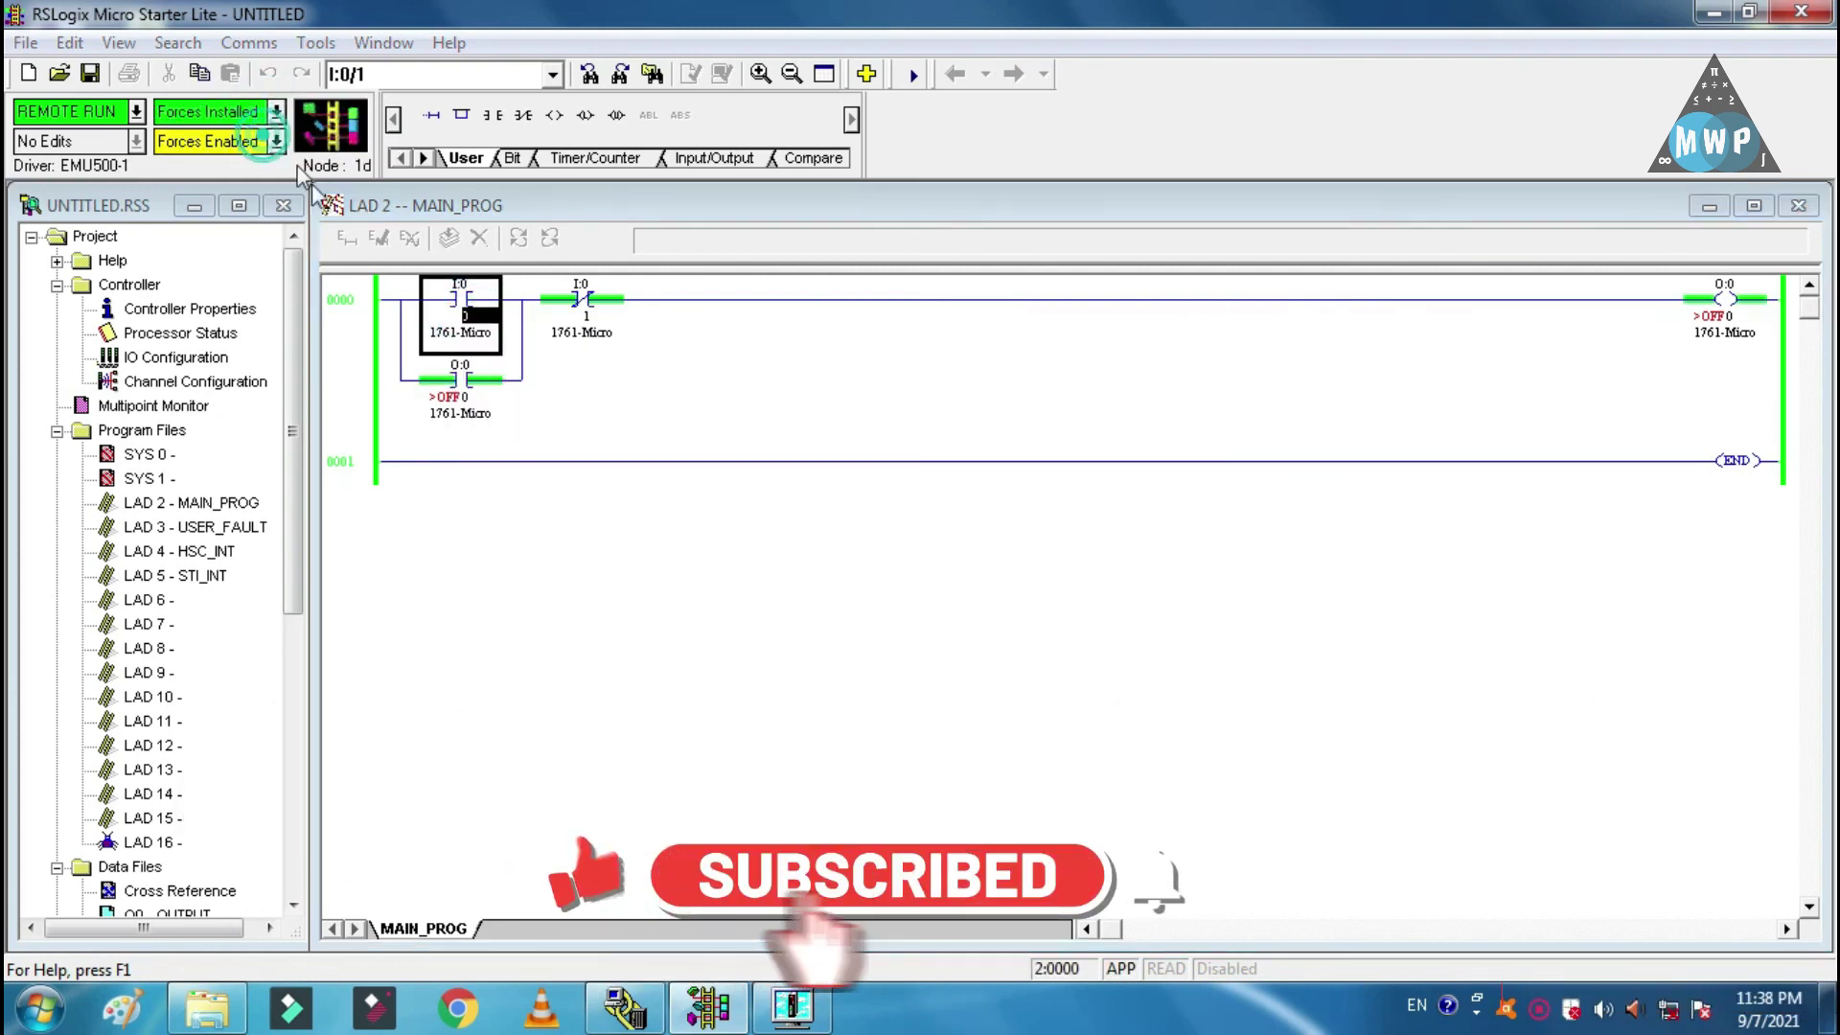
left_click(996, 562)
- Force input I:0/1 on rung 0000 on, then force it off
right_click(571, 304)
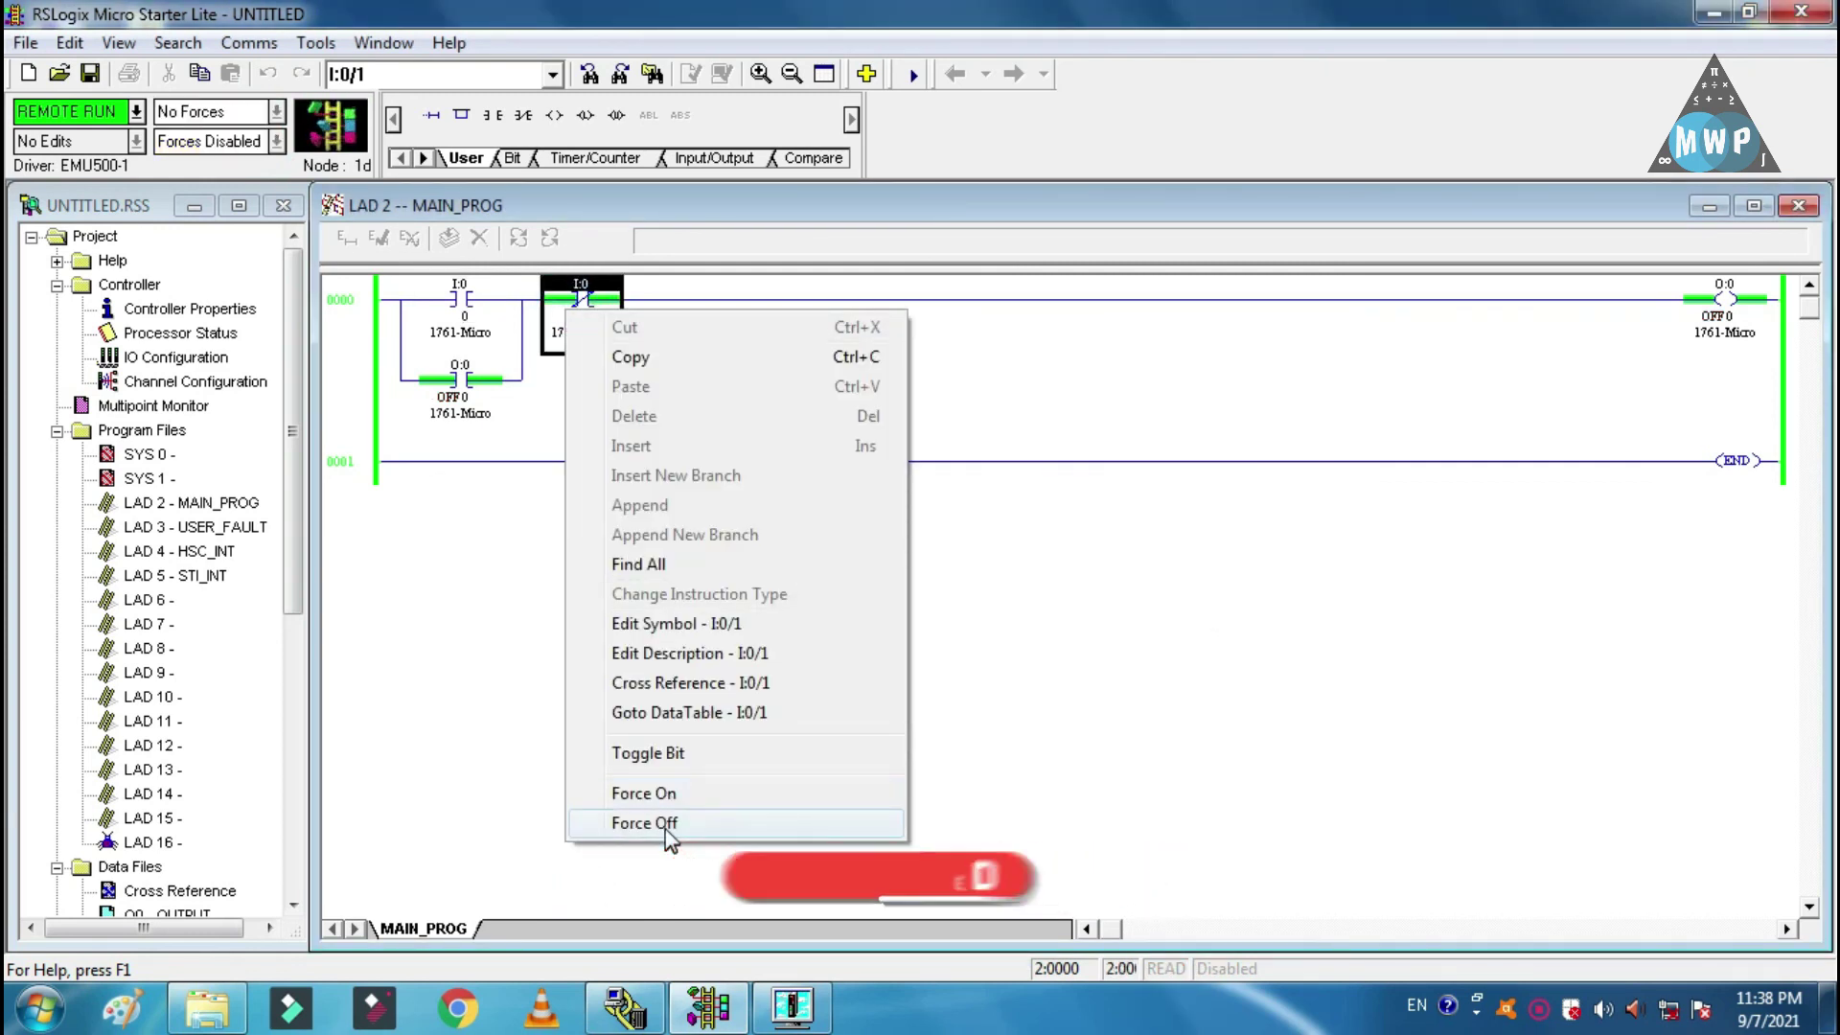
left_click(644, 794)
right_click(611, 306)
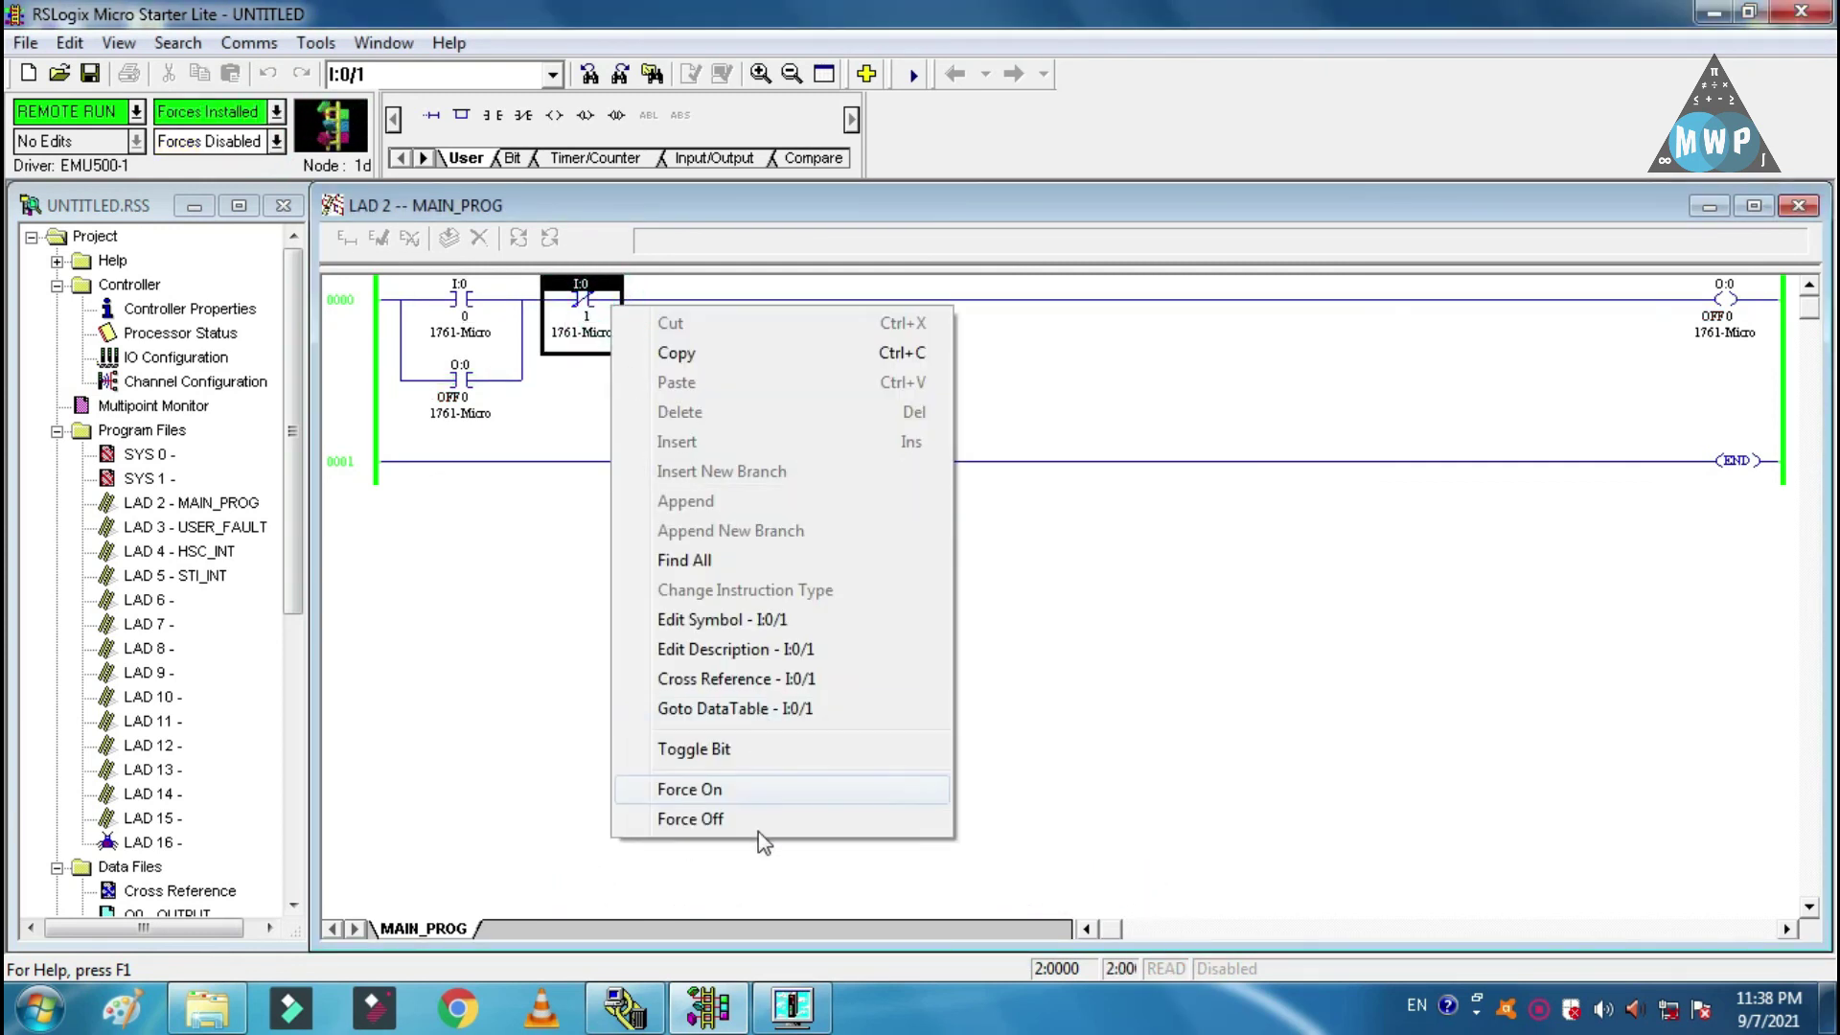
left_click(748, 812)
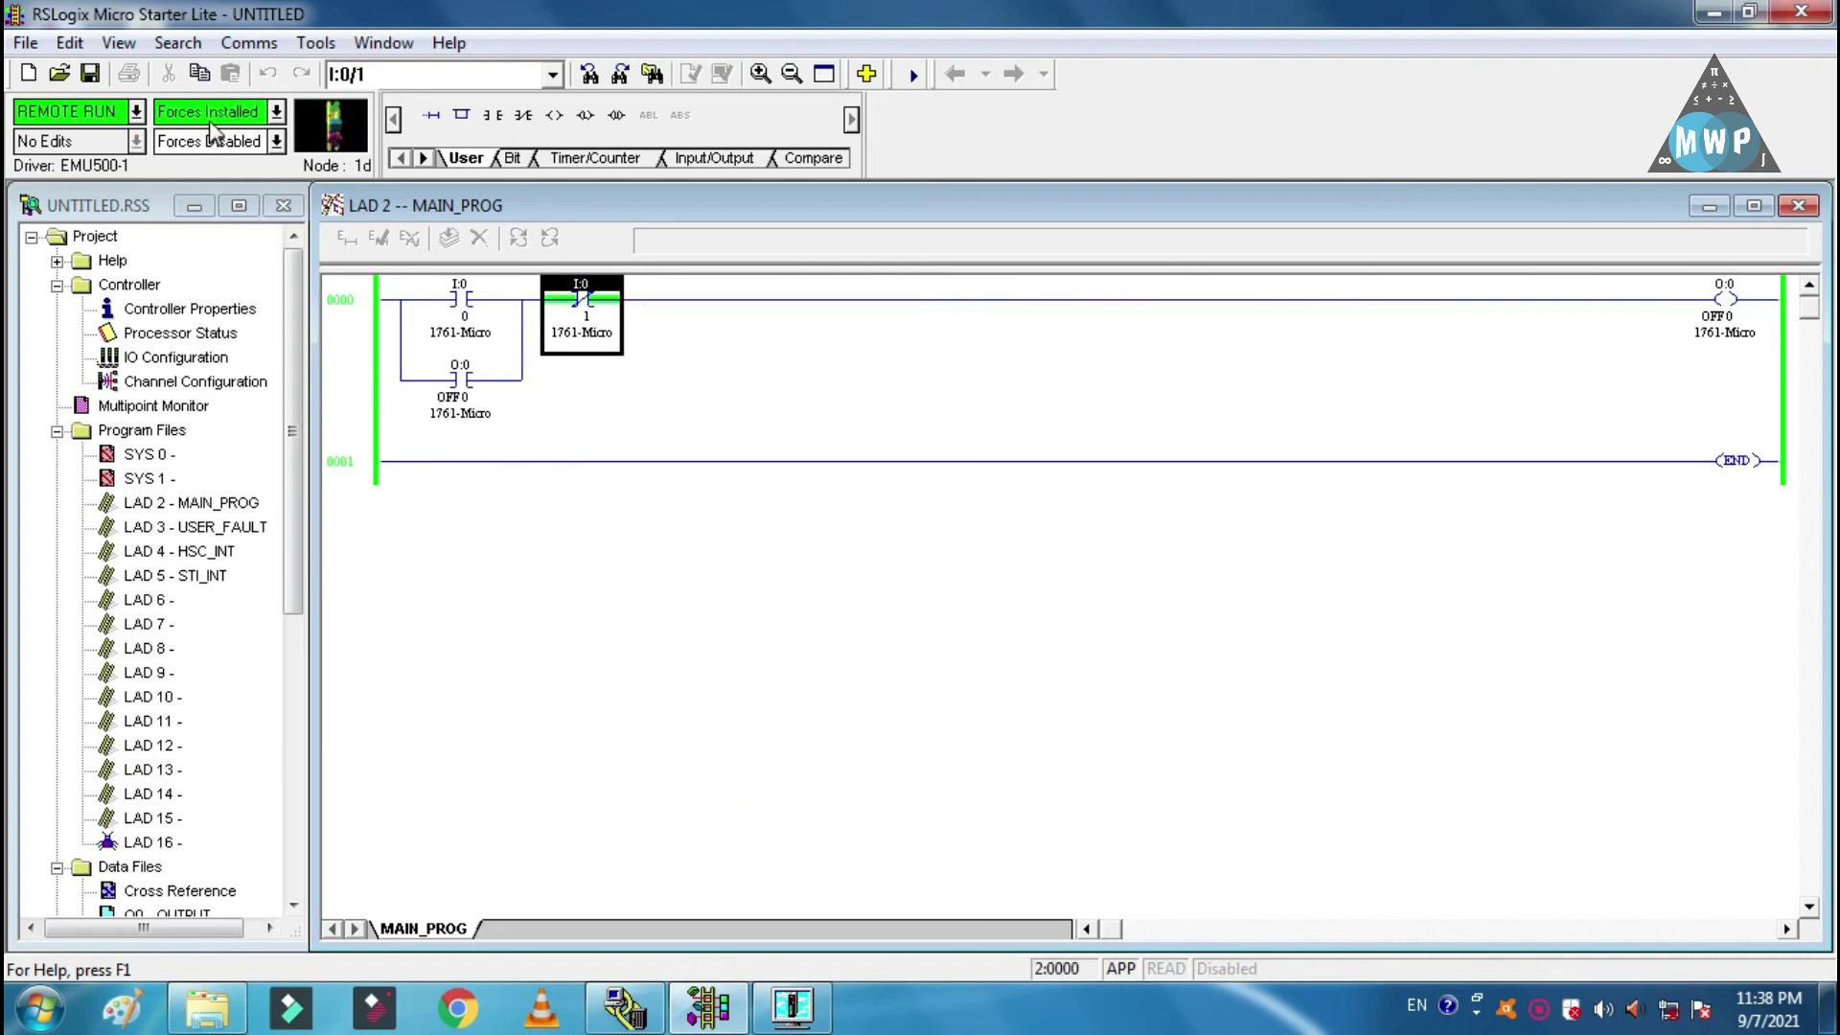
- Go offline from the emulated processor and return to the ladder window
left_click(137, 111)
left_click(100, 144)
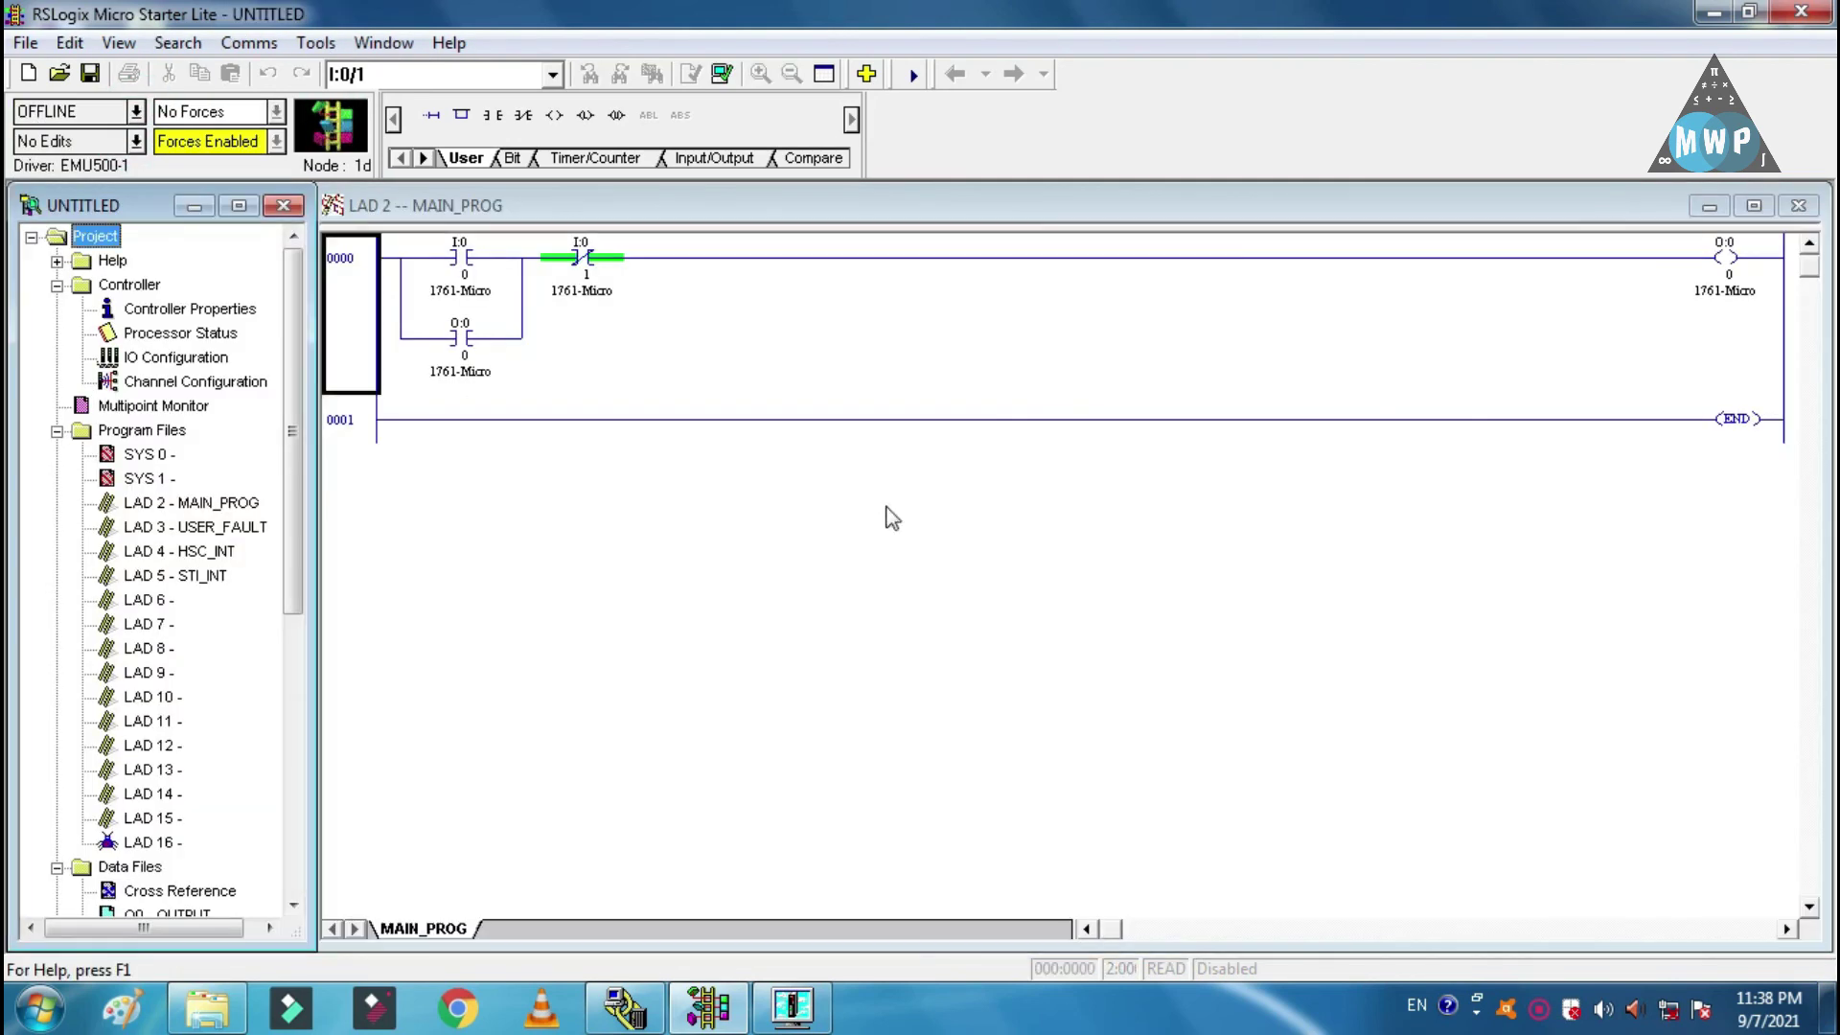
left_click(696, 456)
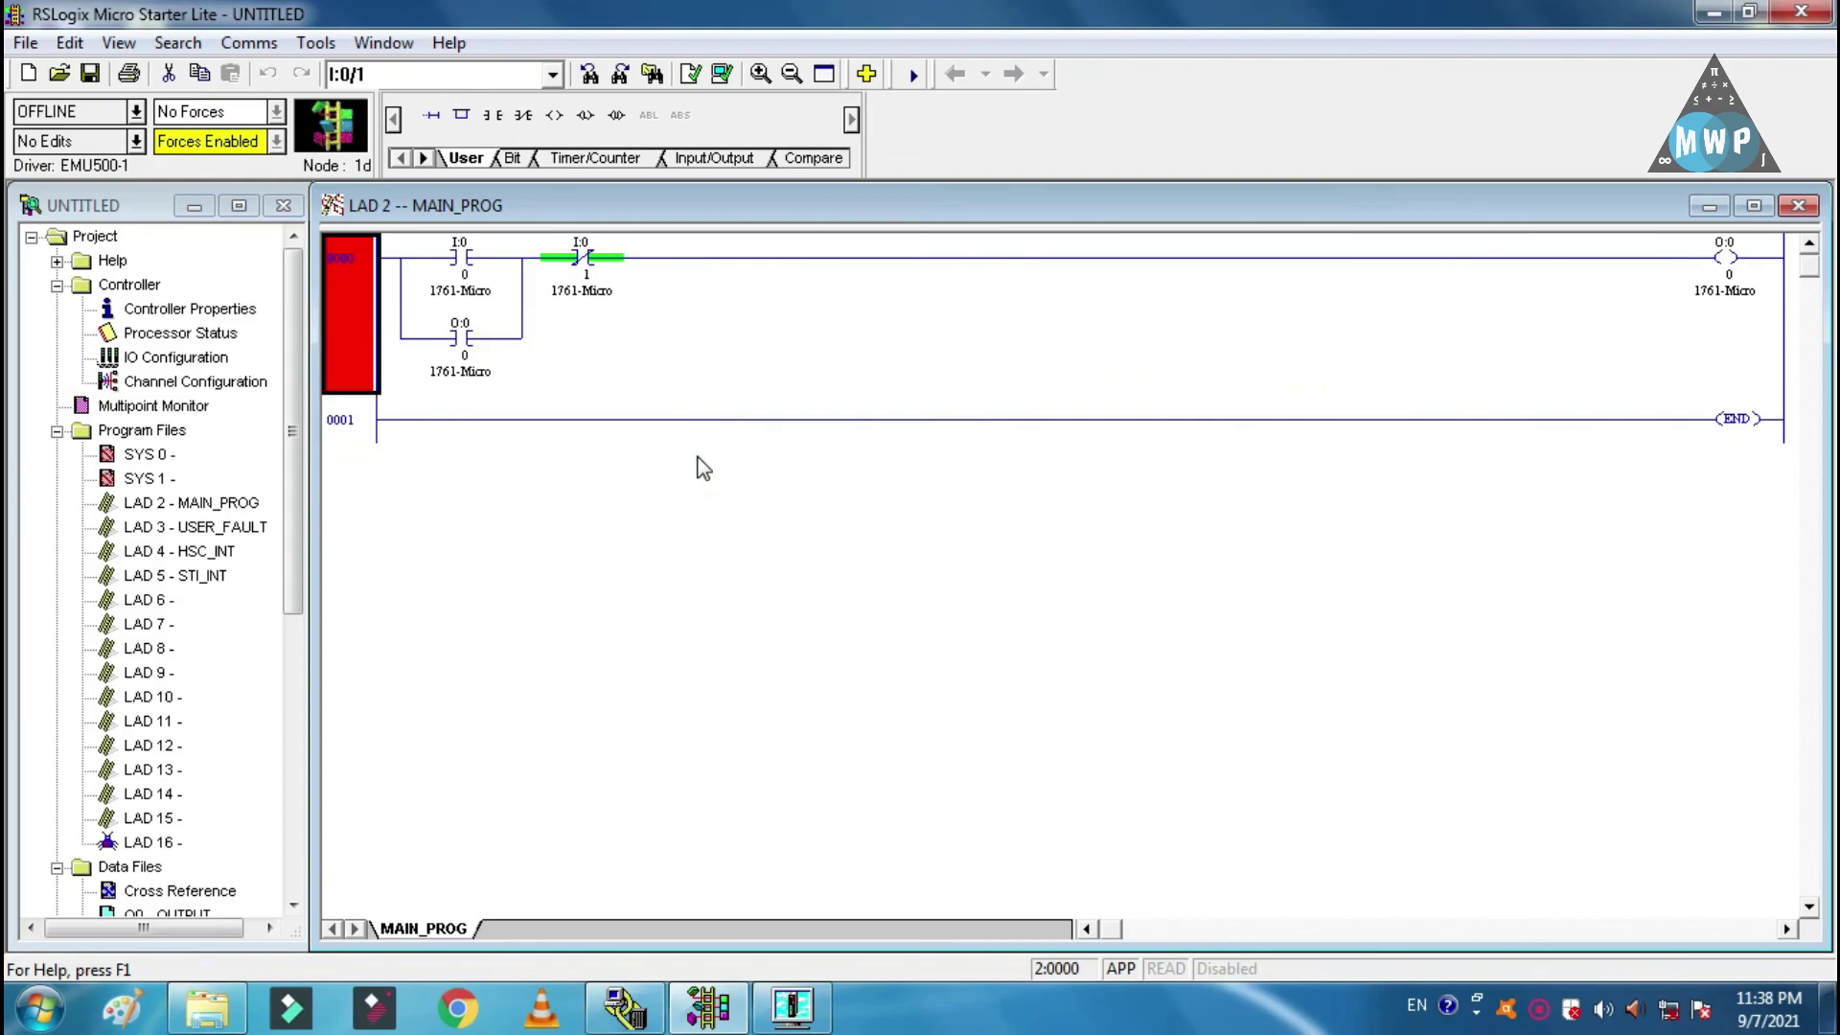